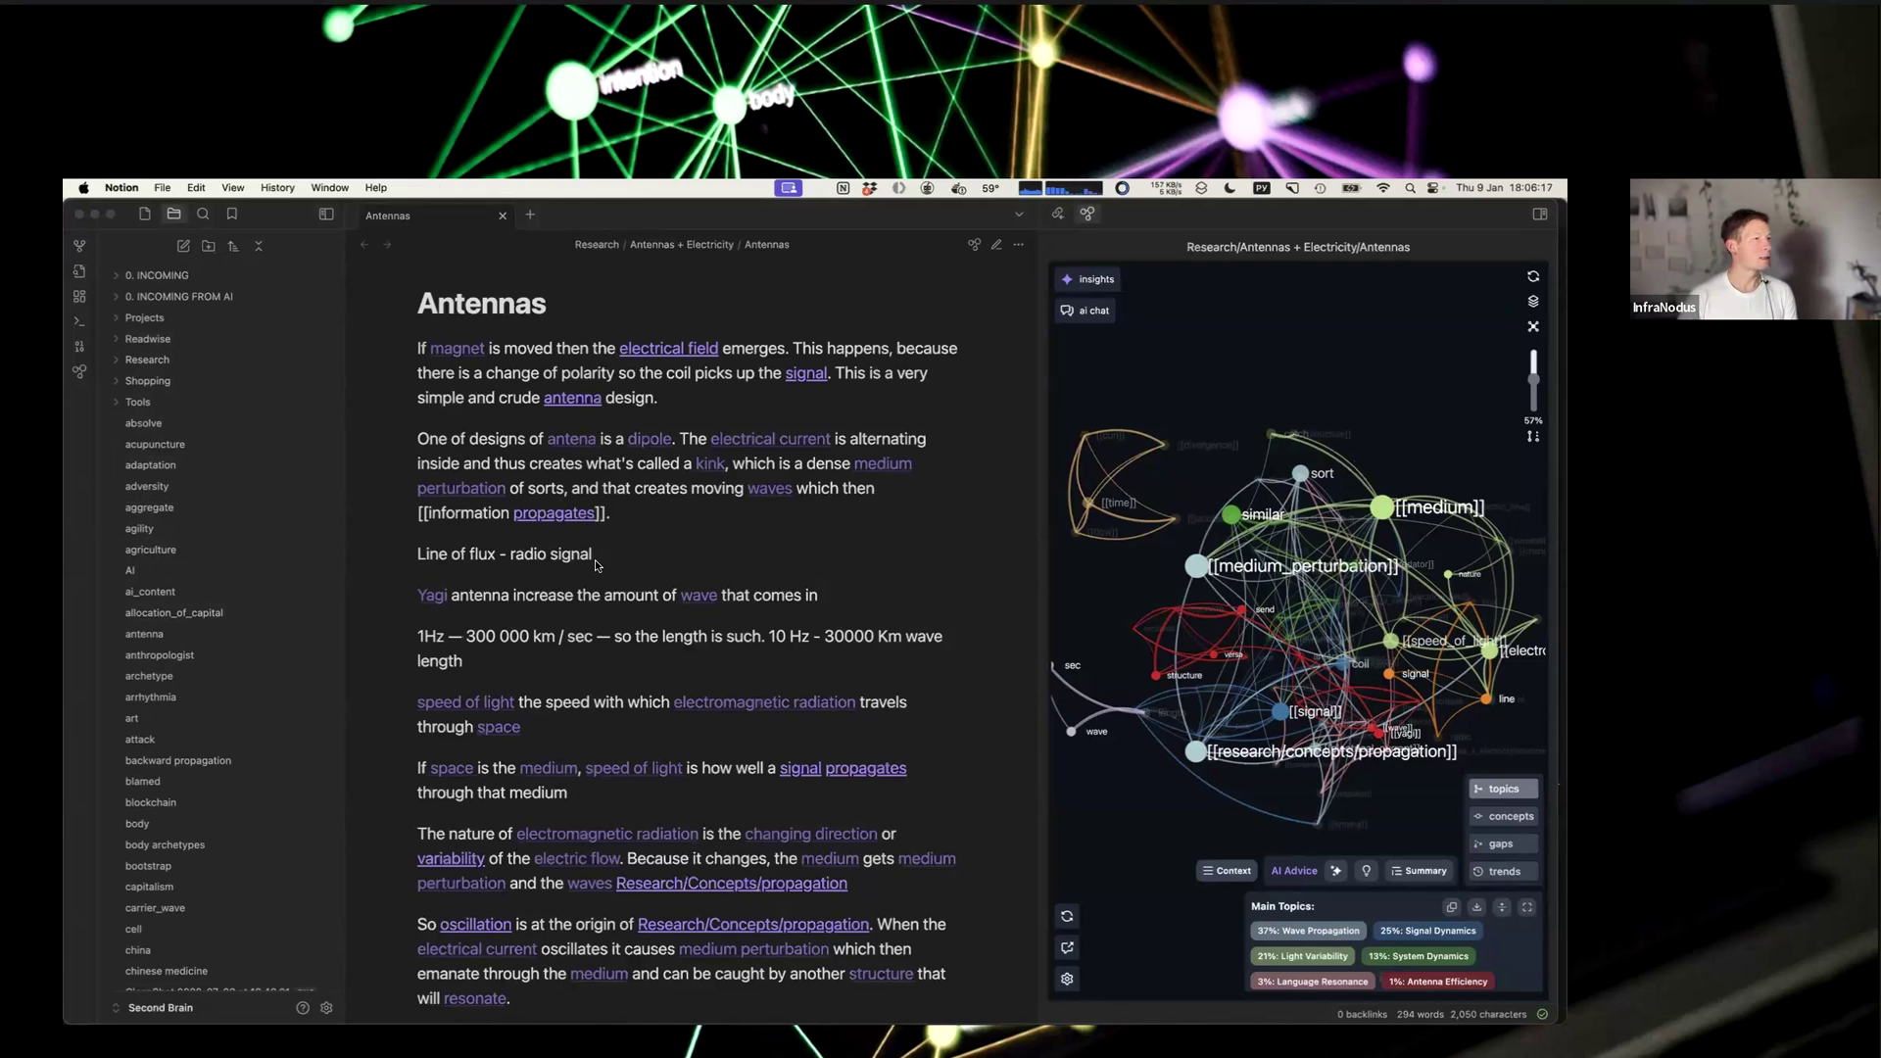
Step: Show the Antennas note in editing view to see its wiki-link markup, and return it to reading view
scroll(595, 560, up, 2)
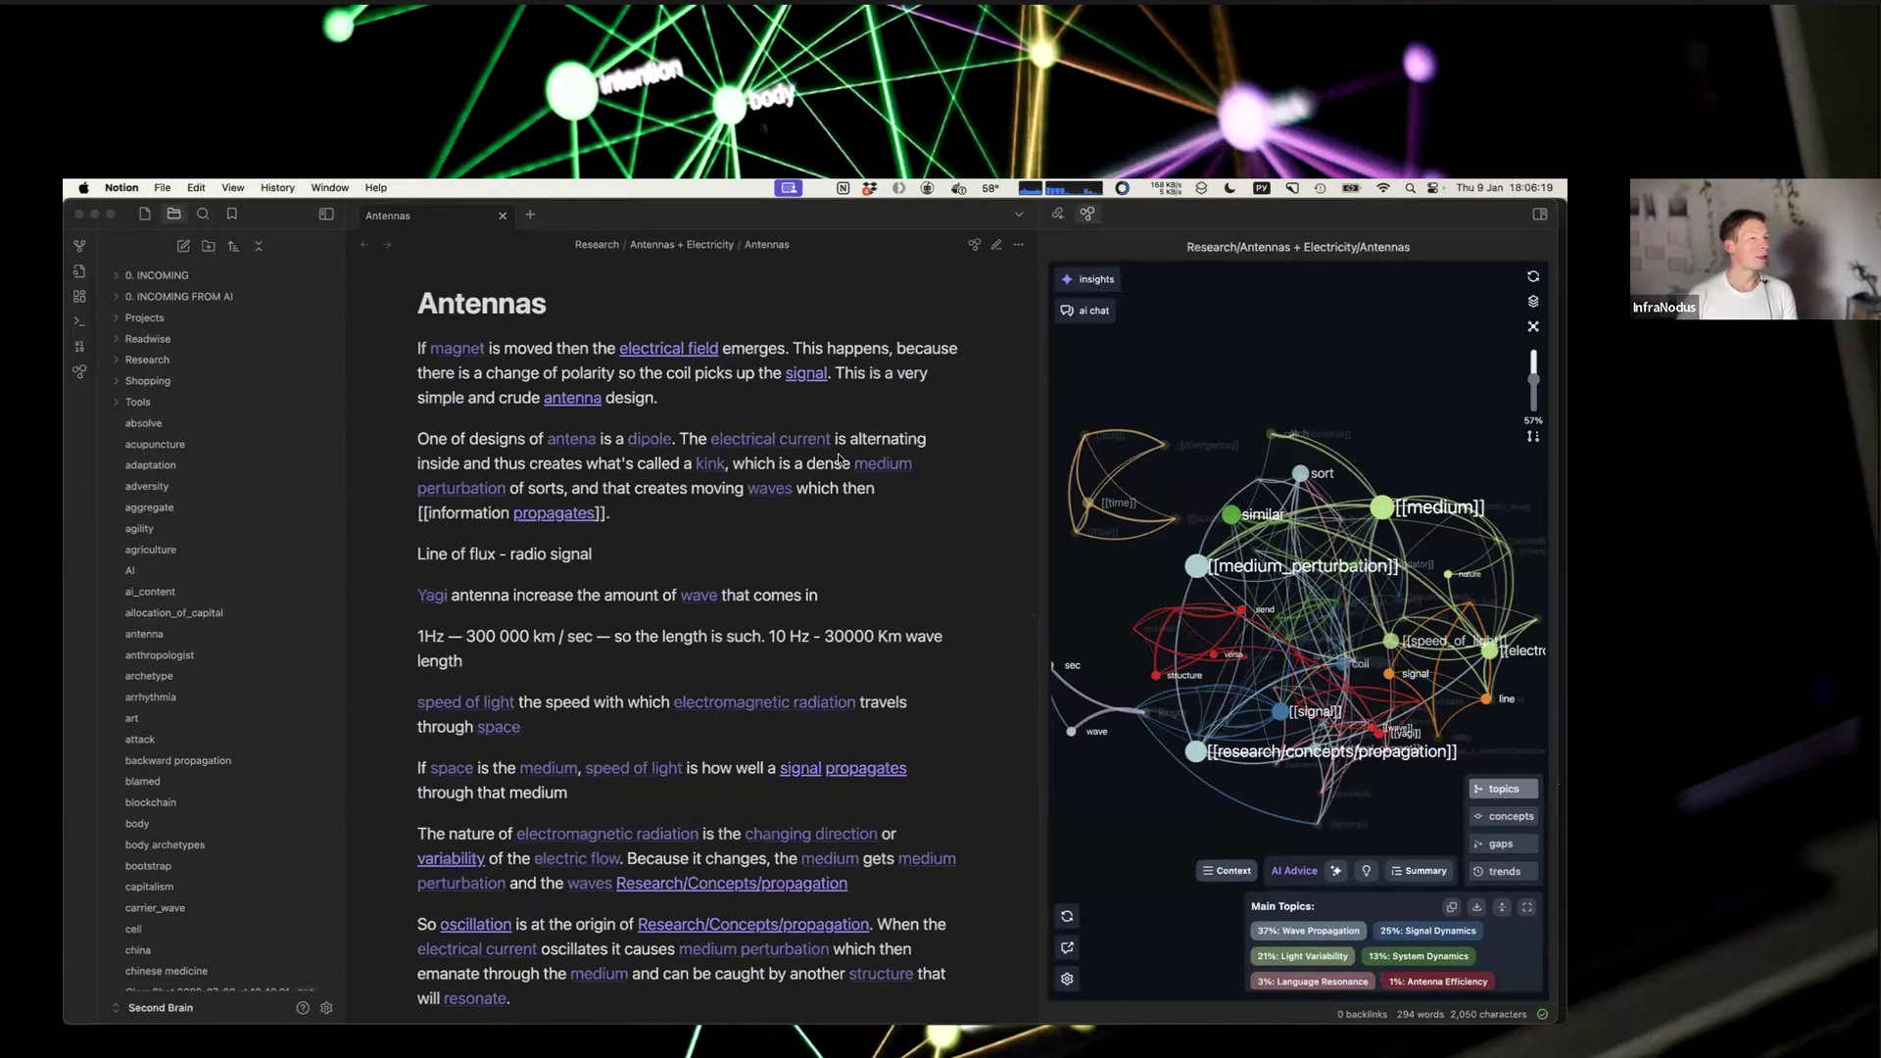
click(661, 522)
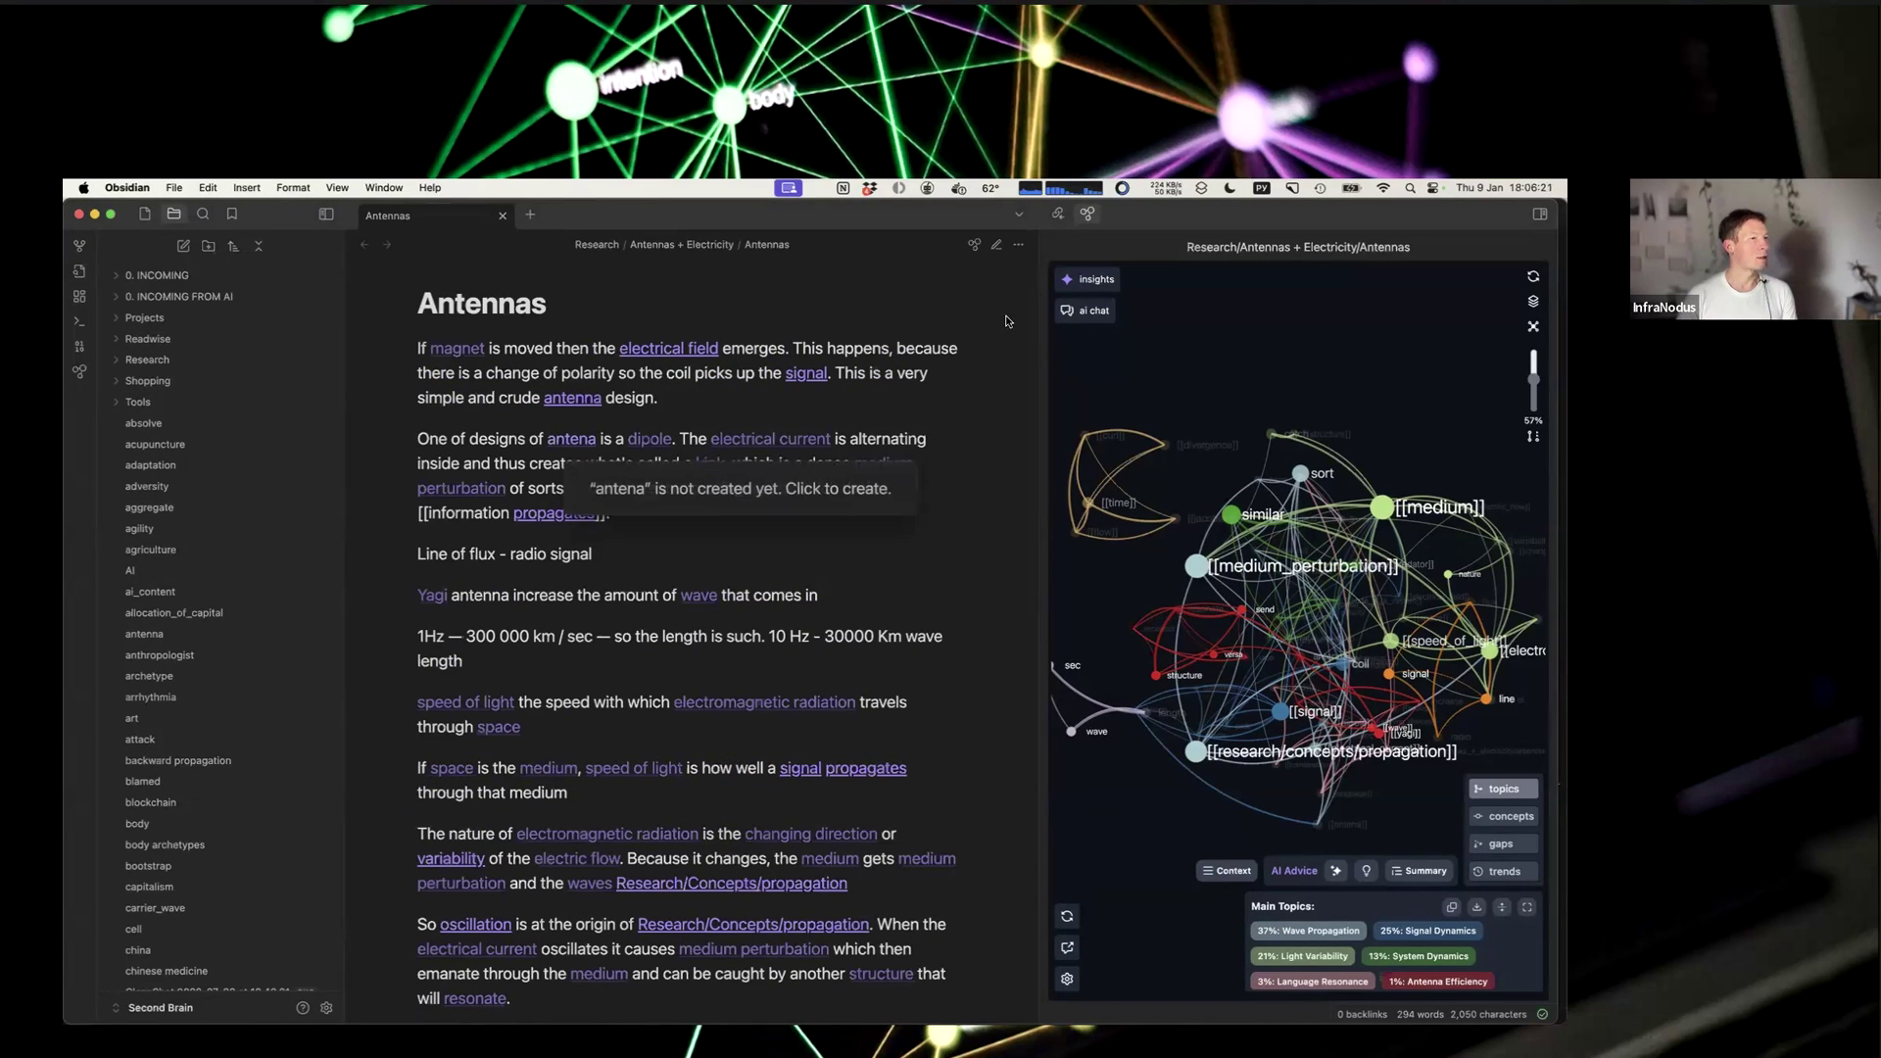
click(995, 247)
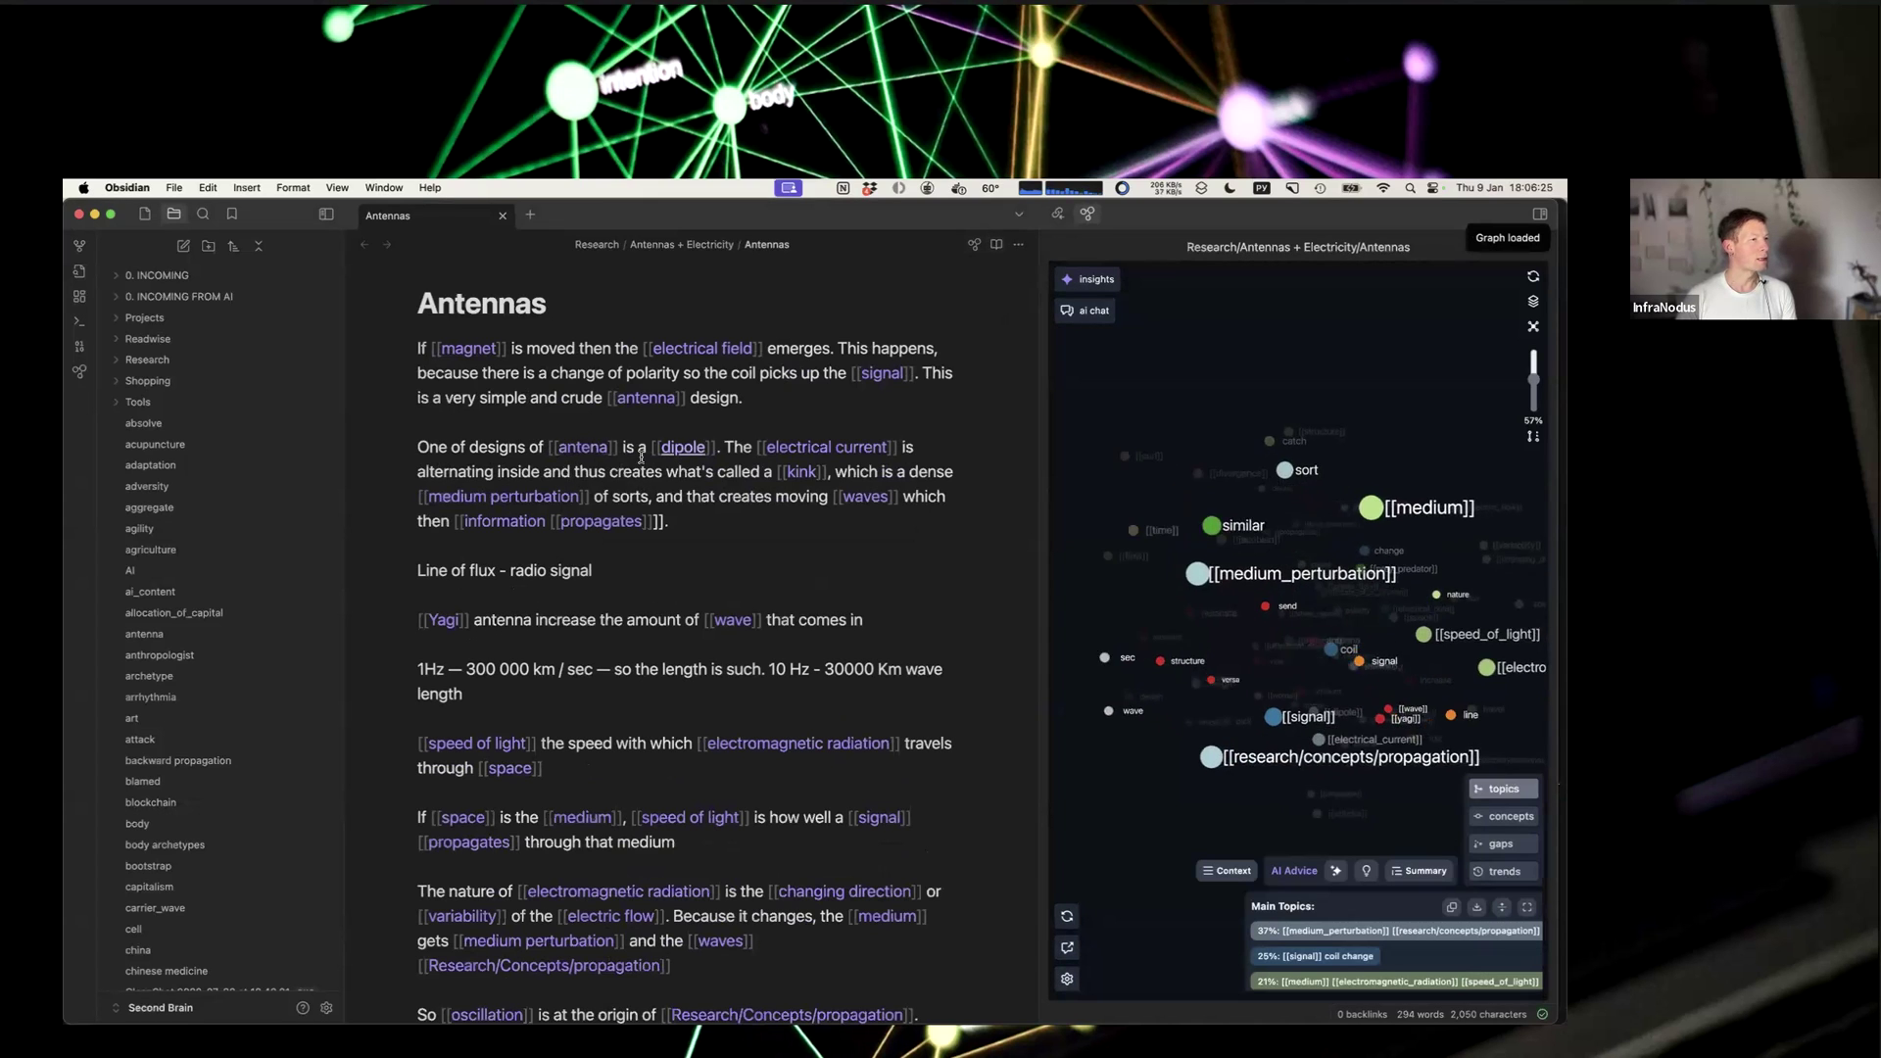
click(995, 245)
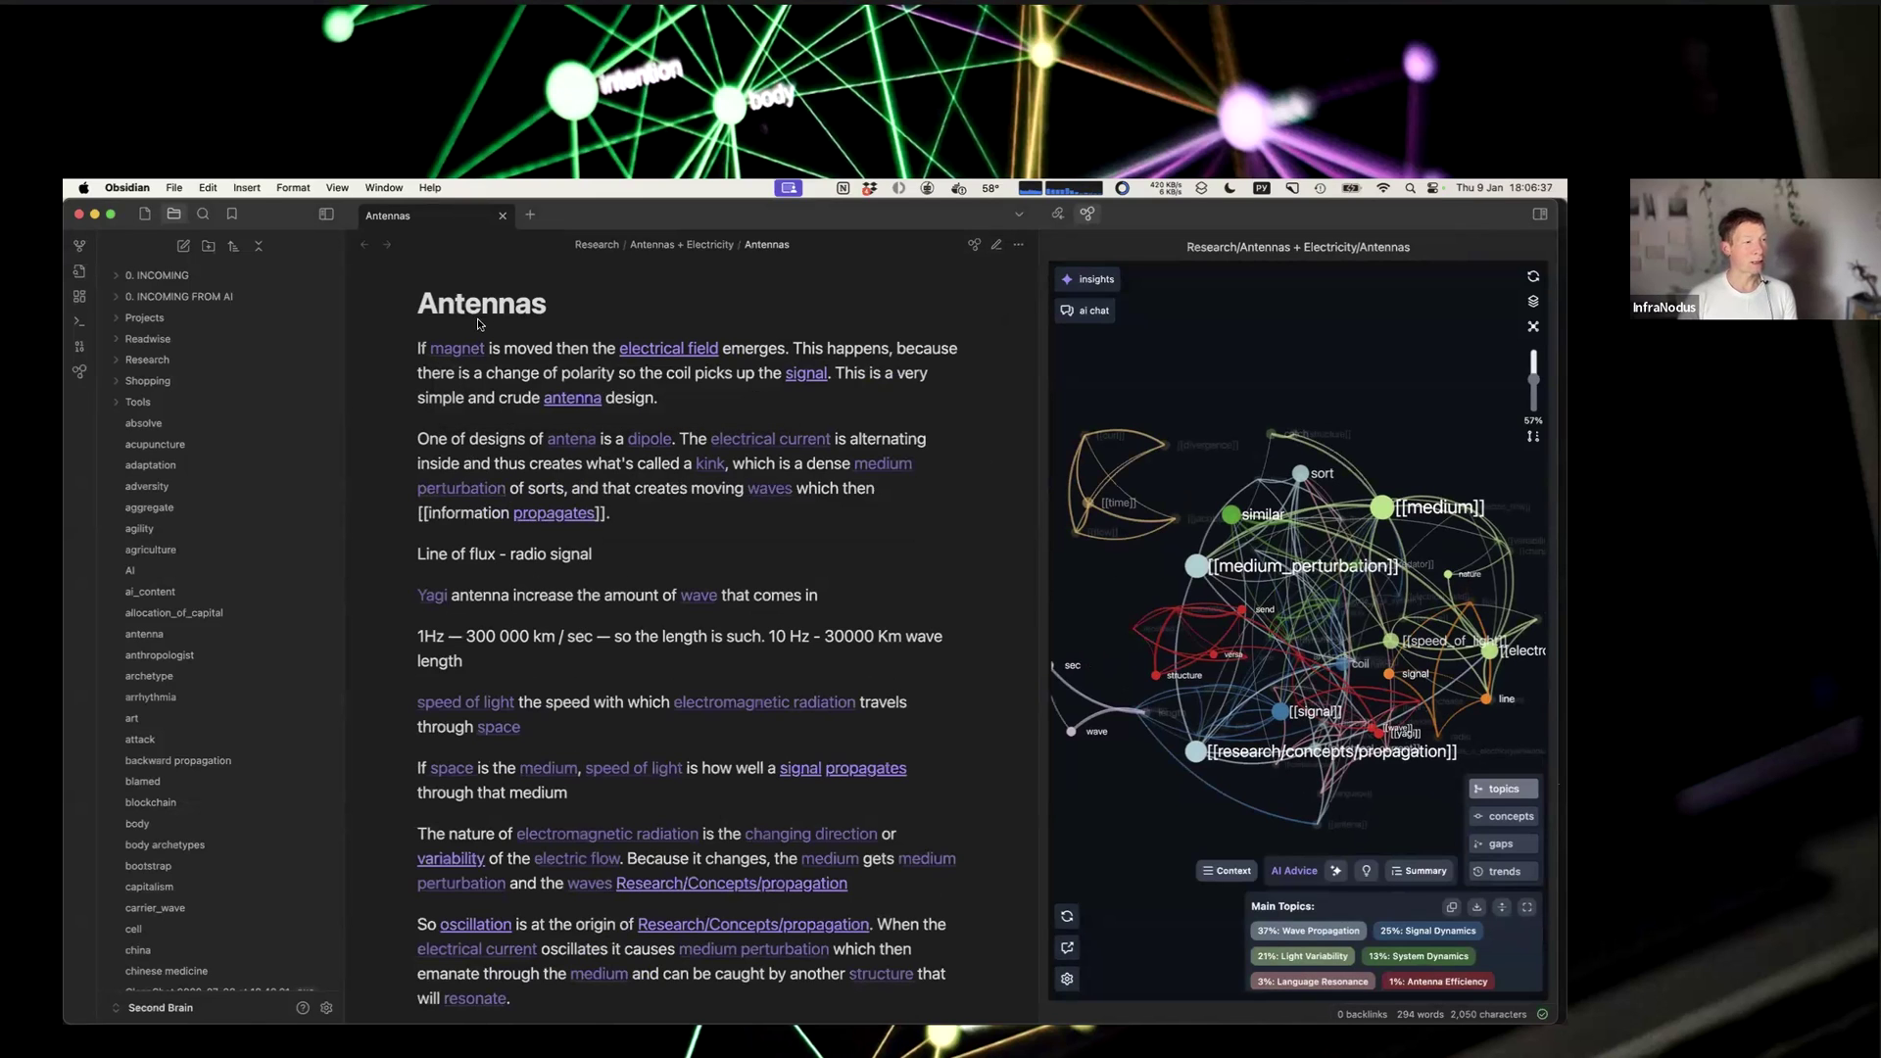
Step: Open the magnet page linked in the first paragraph and return to the Antennas note through its linked mention
click(457, 349)
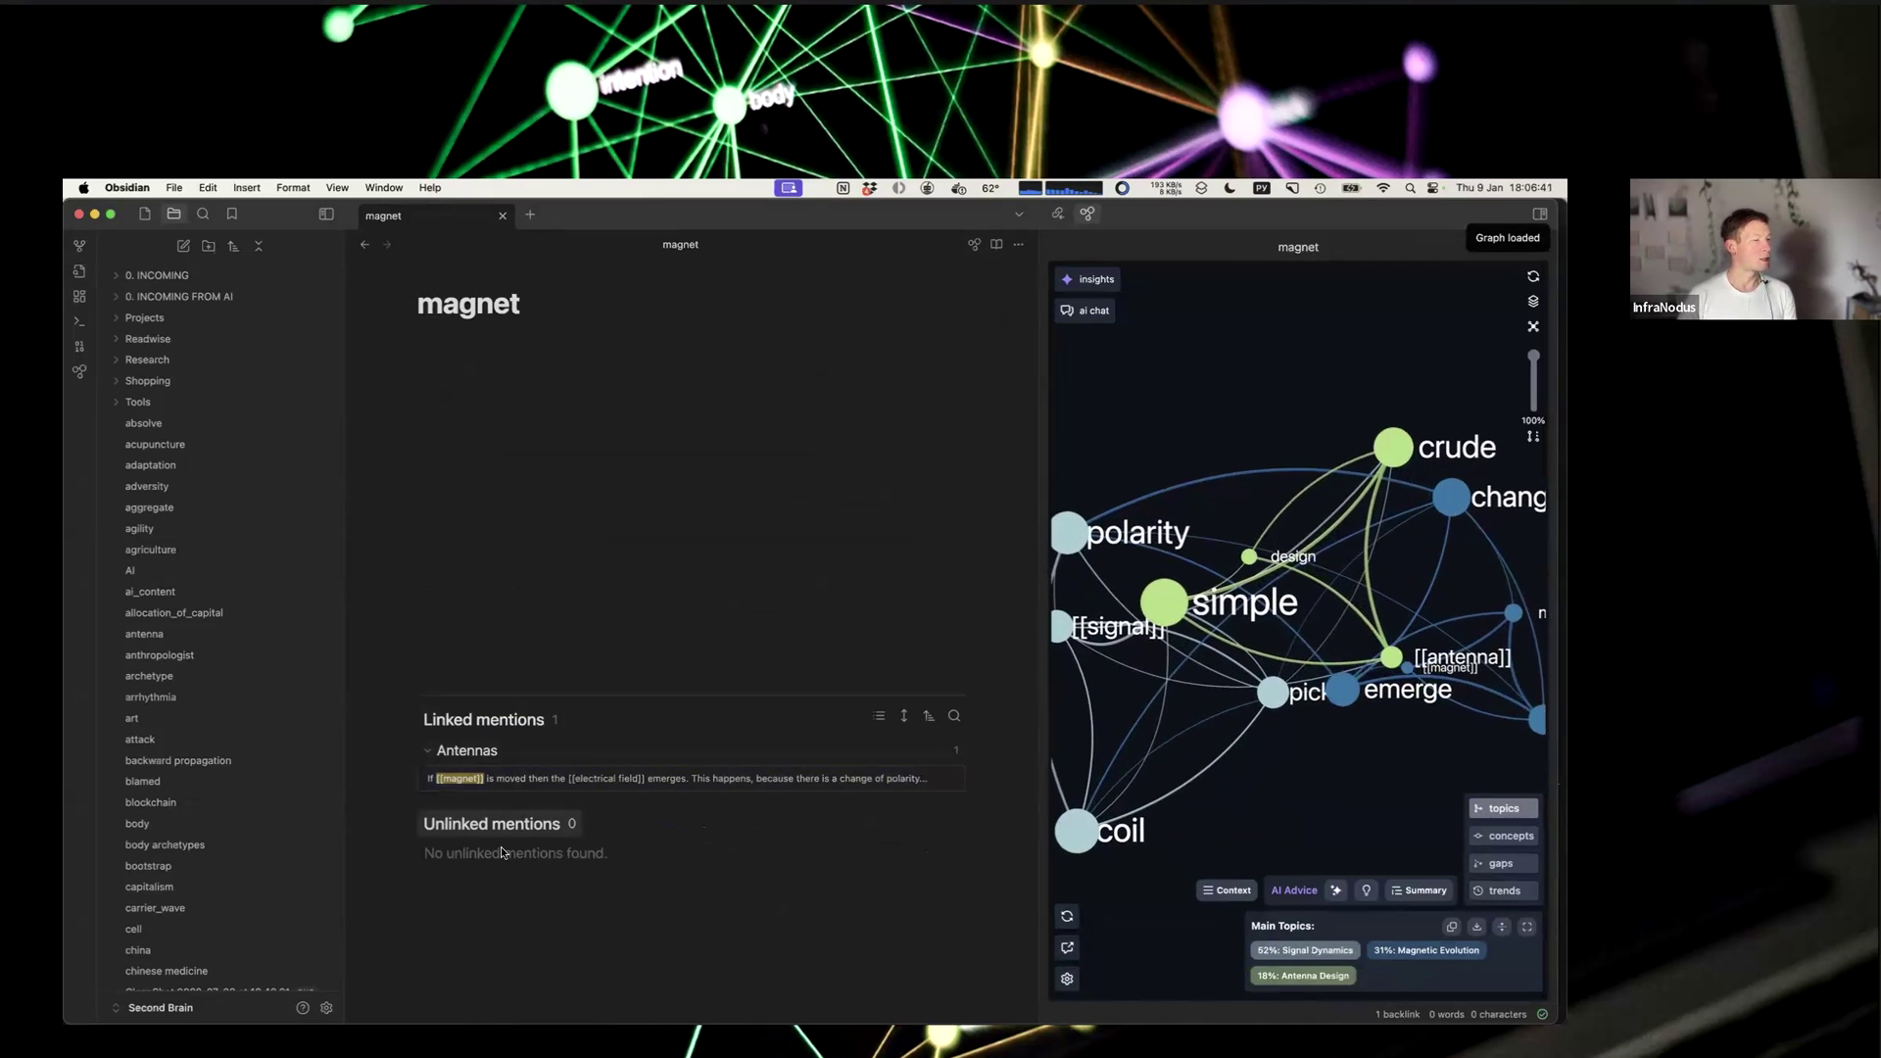
click(462, 776)
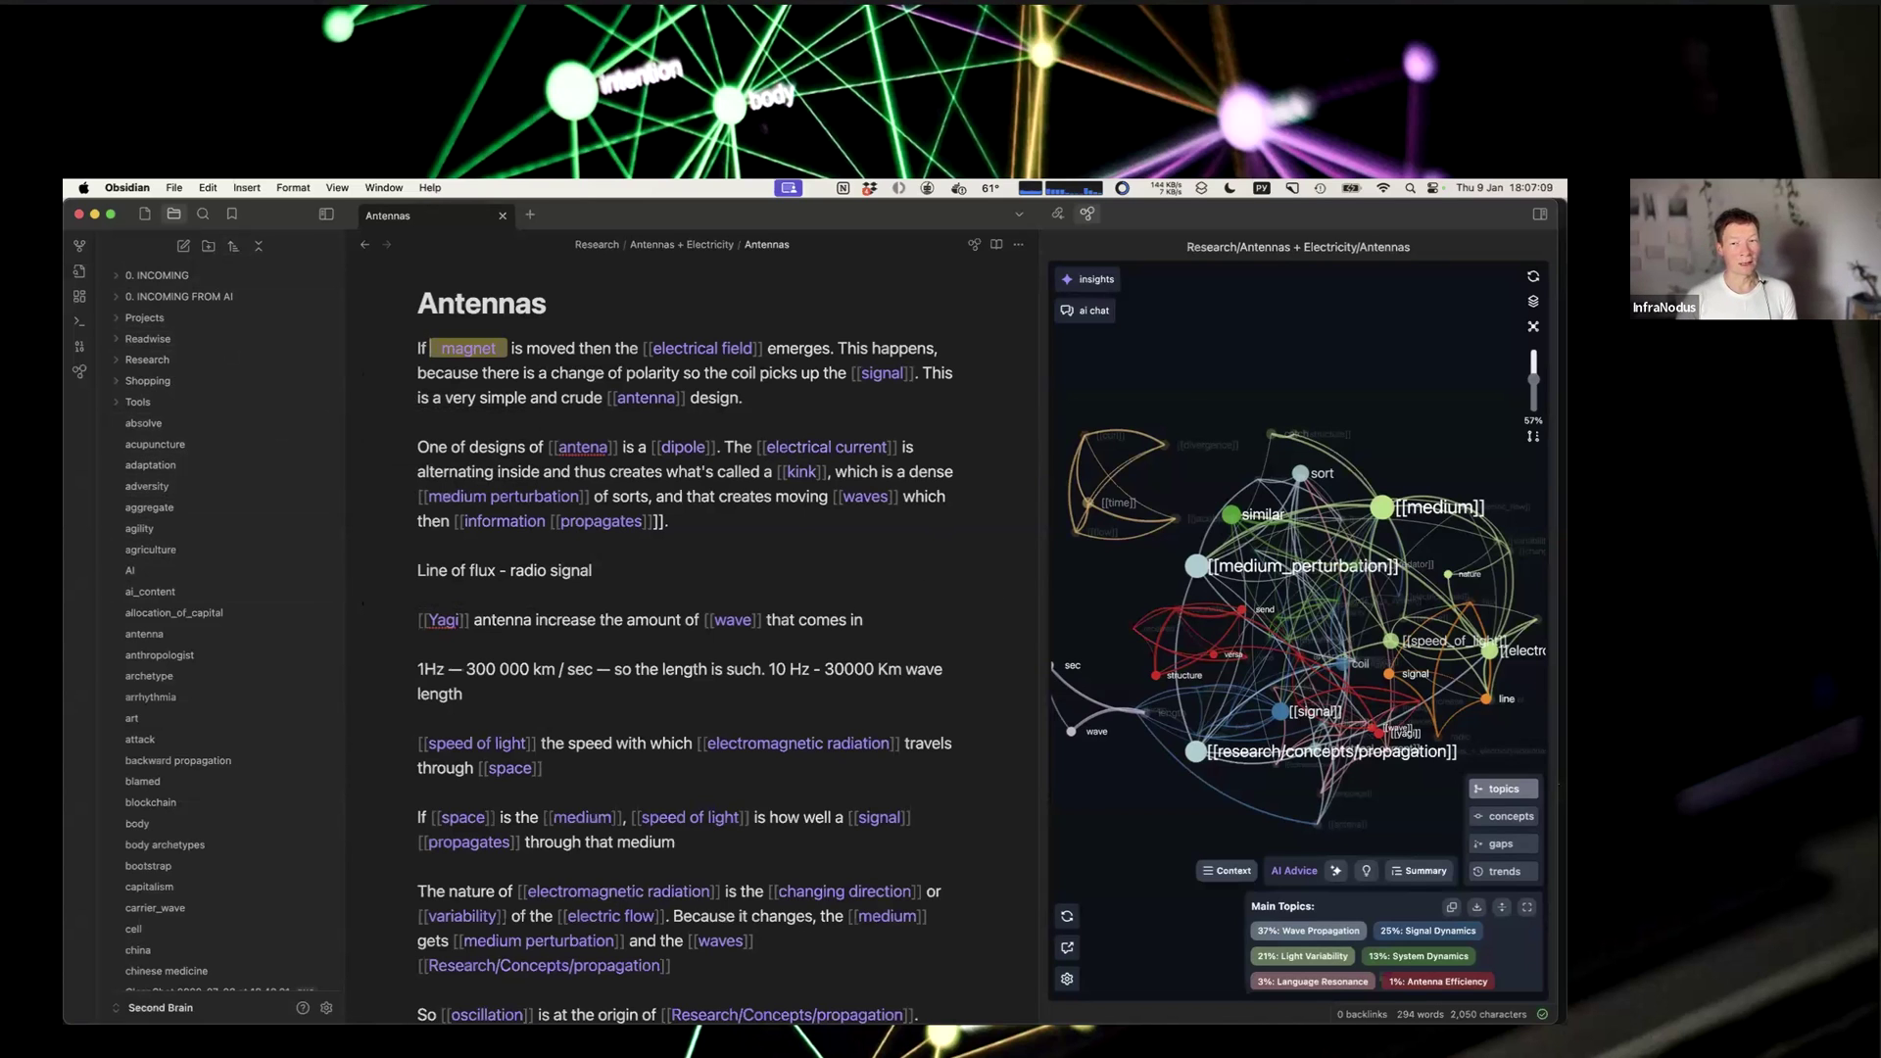
Step: Switch to Windsurf, clear the concept selection to view the full InfraNodus graph, and return to Obsidian
key(super+Tab)
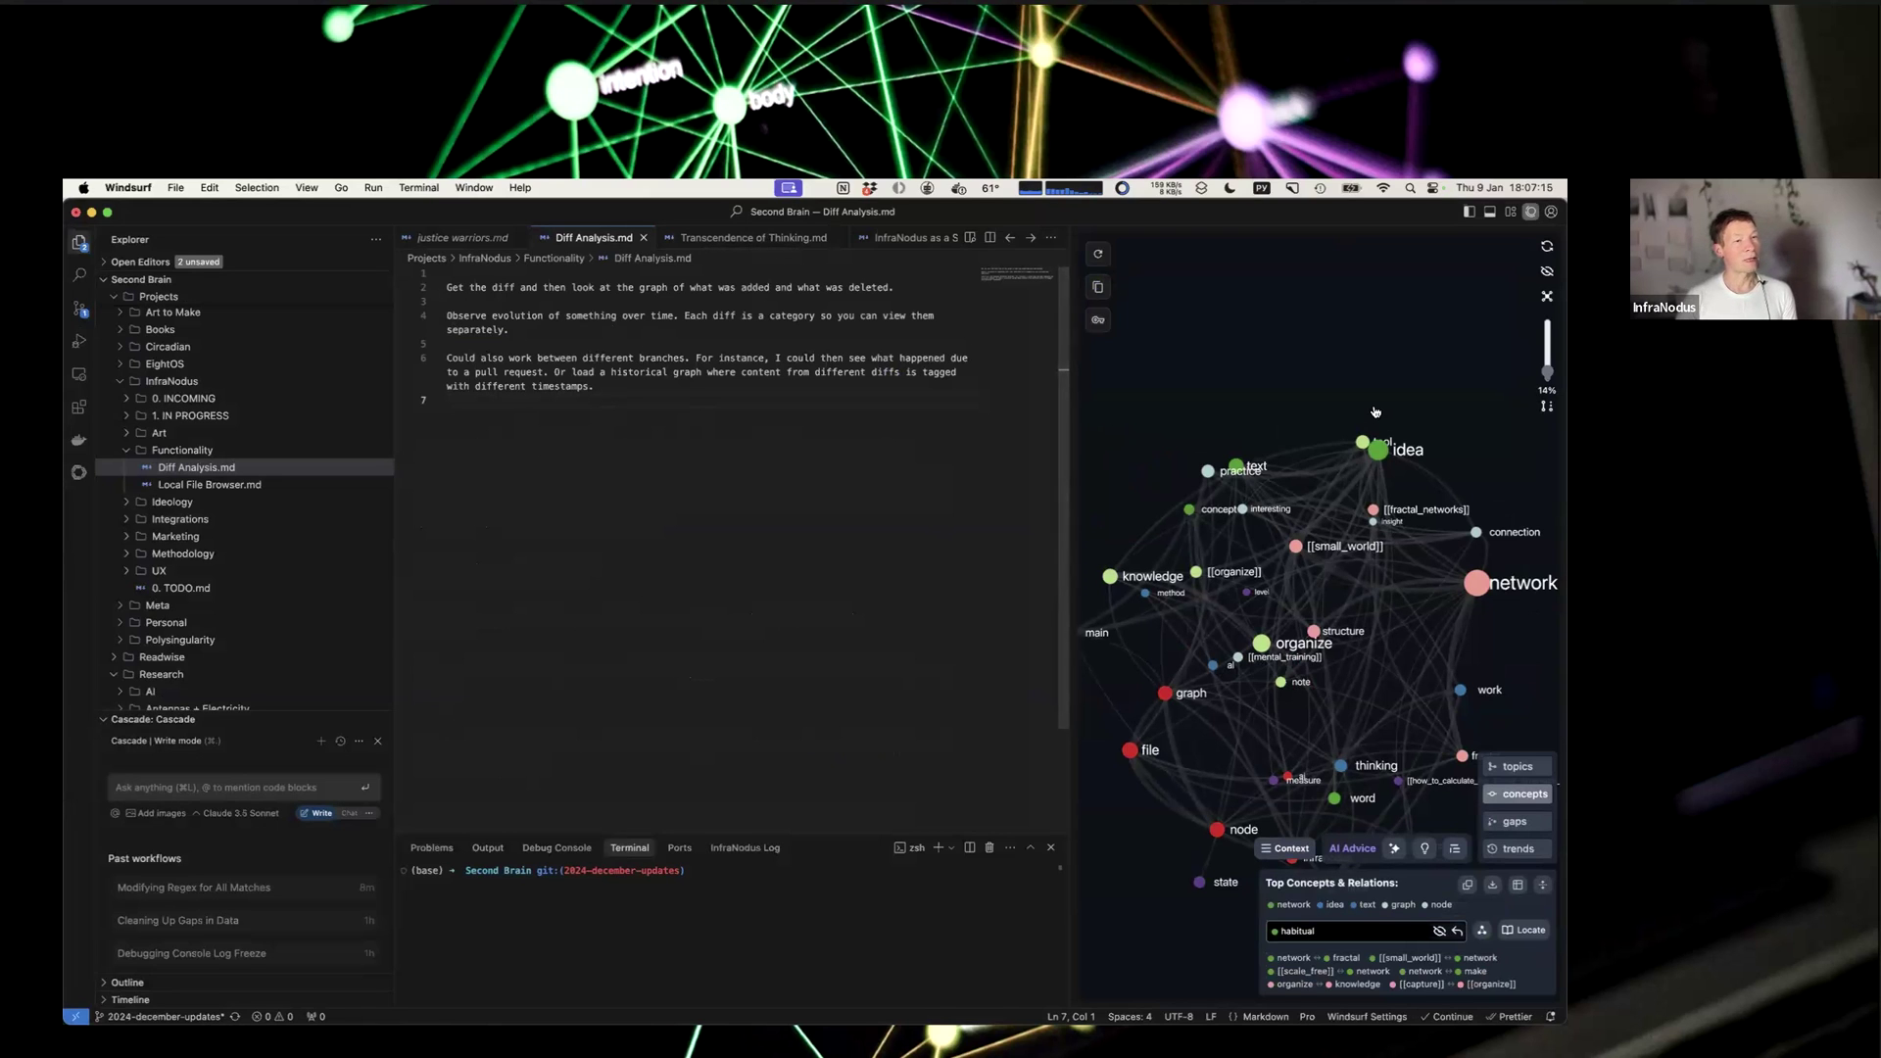
click(1096, 512)
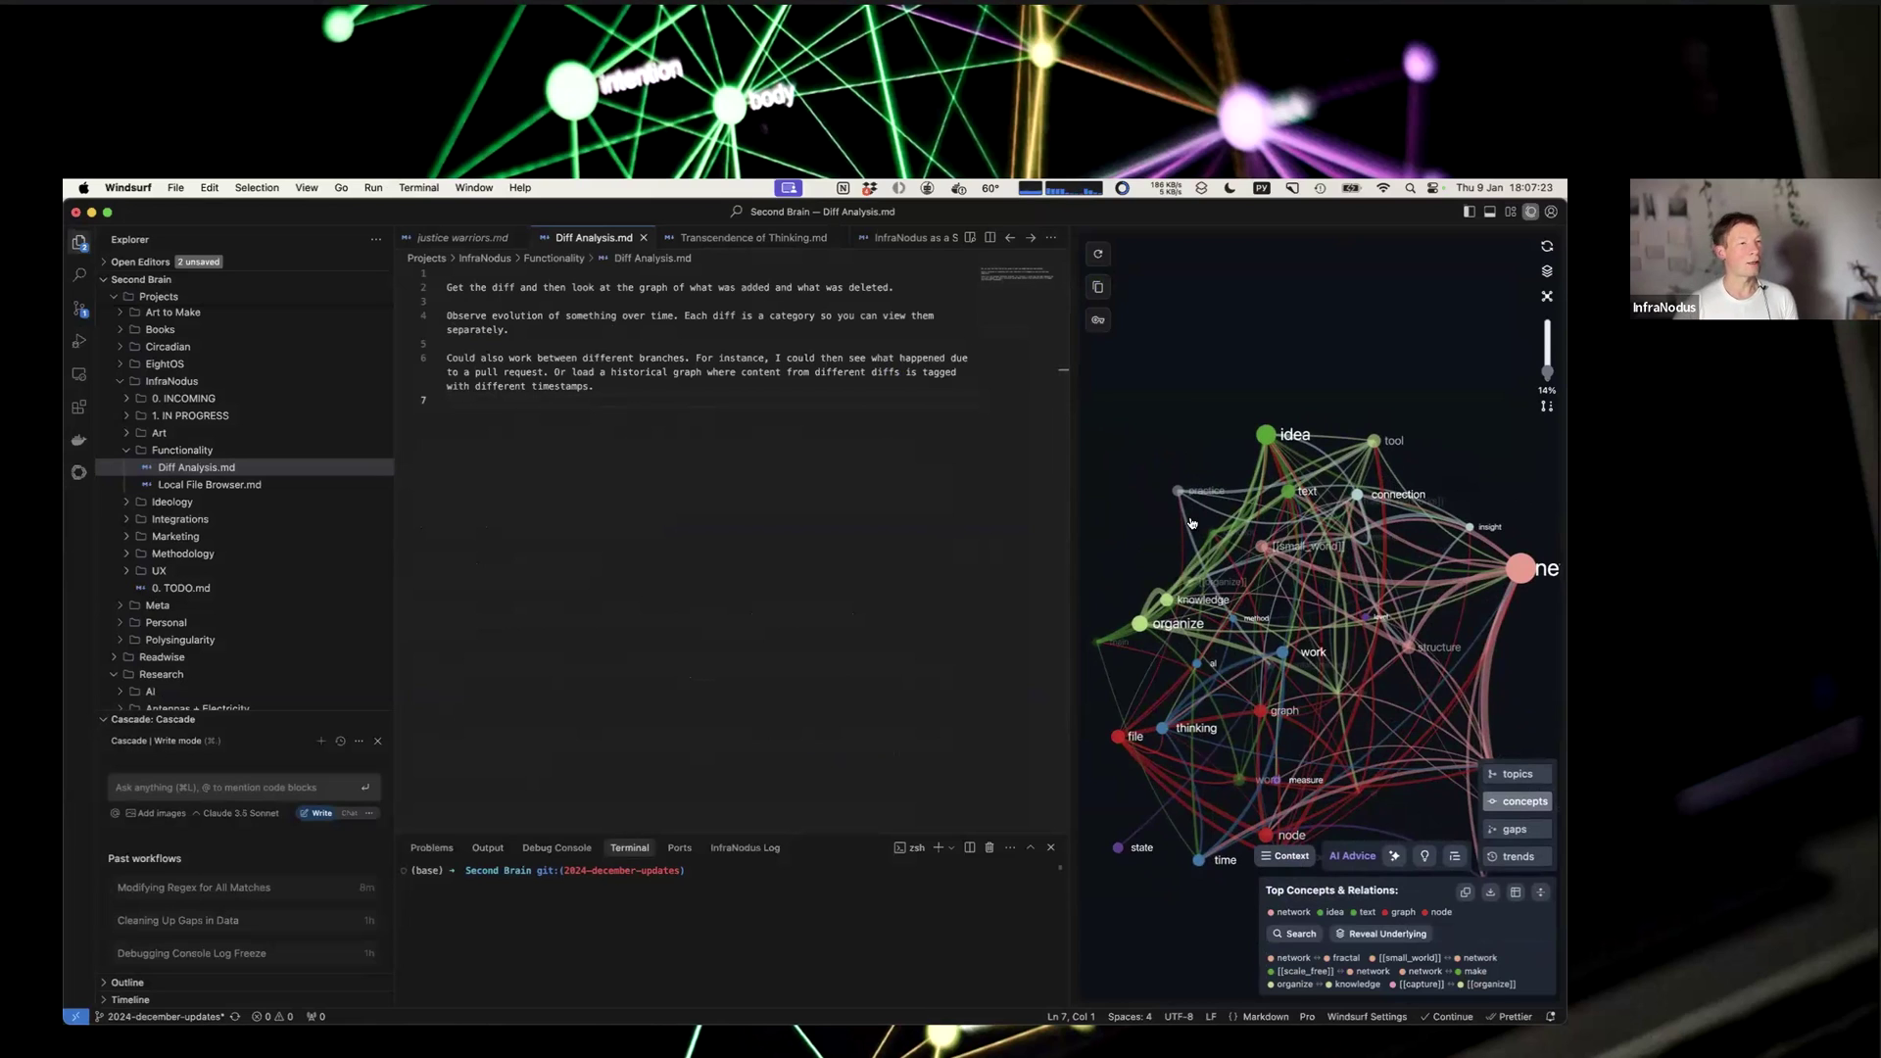
key(super+Tab)
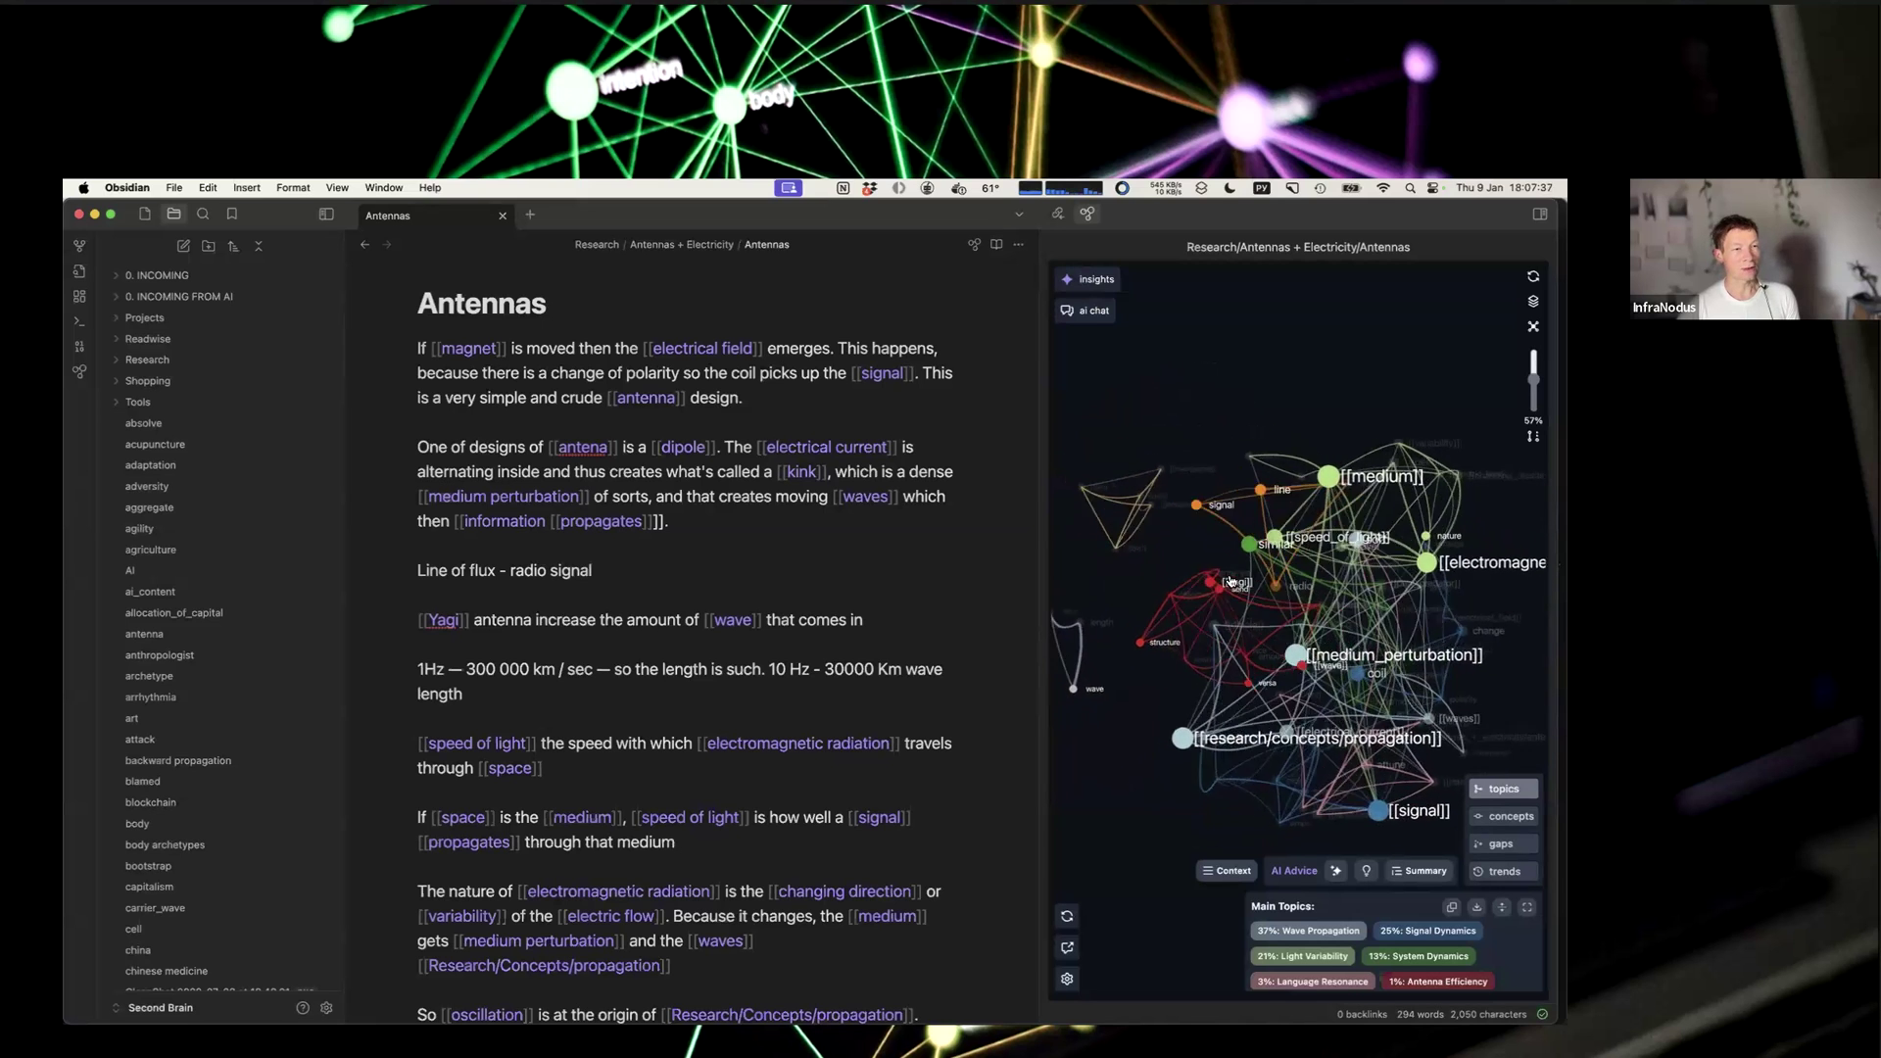
Step: Inspect the Wave Propagation and Light Variability topics and the [[medium_perturbation]] node's connections in the graph, clearing each selection
click(1286, 935)
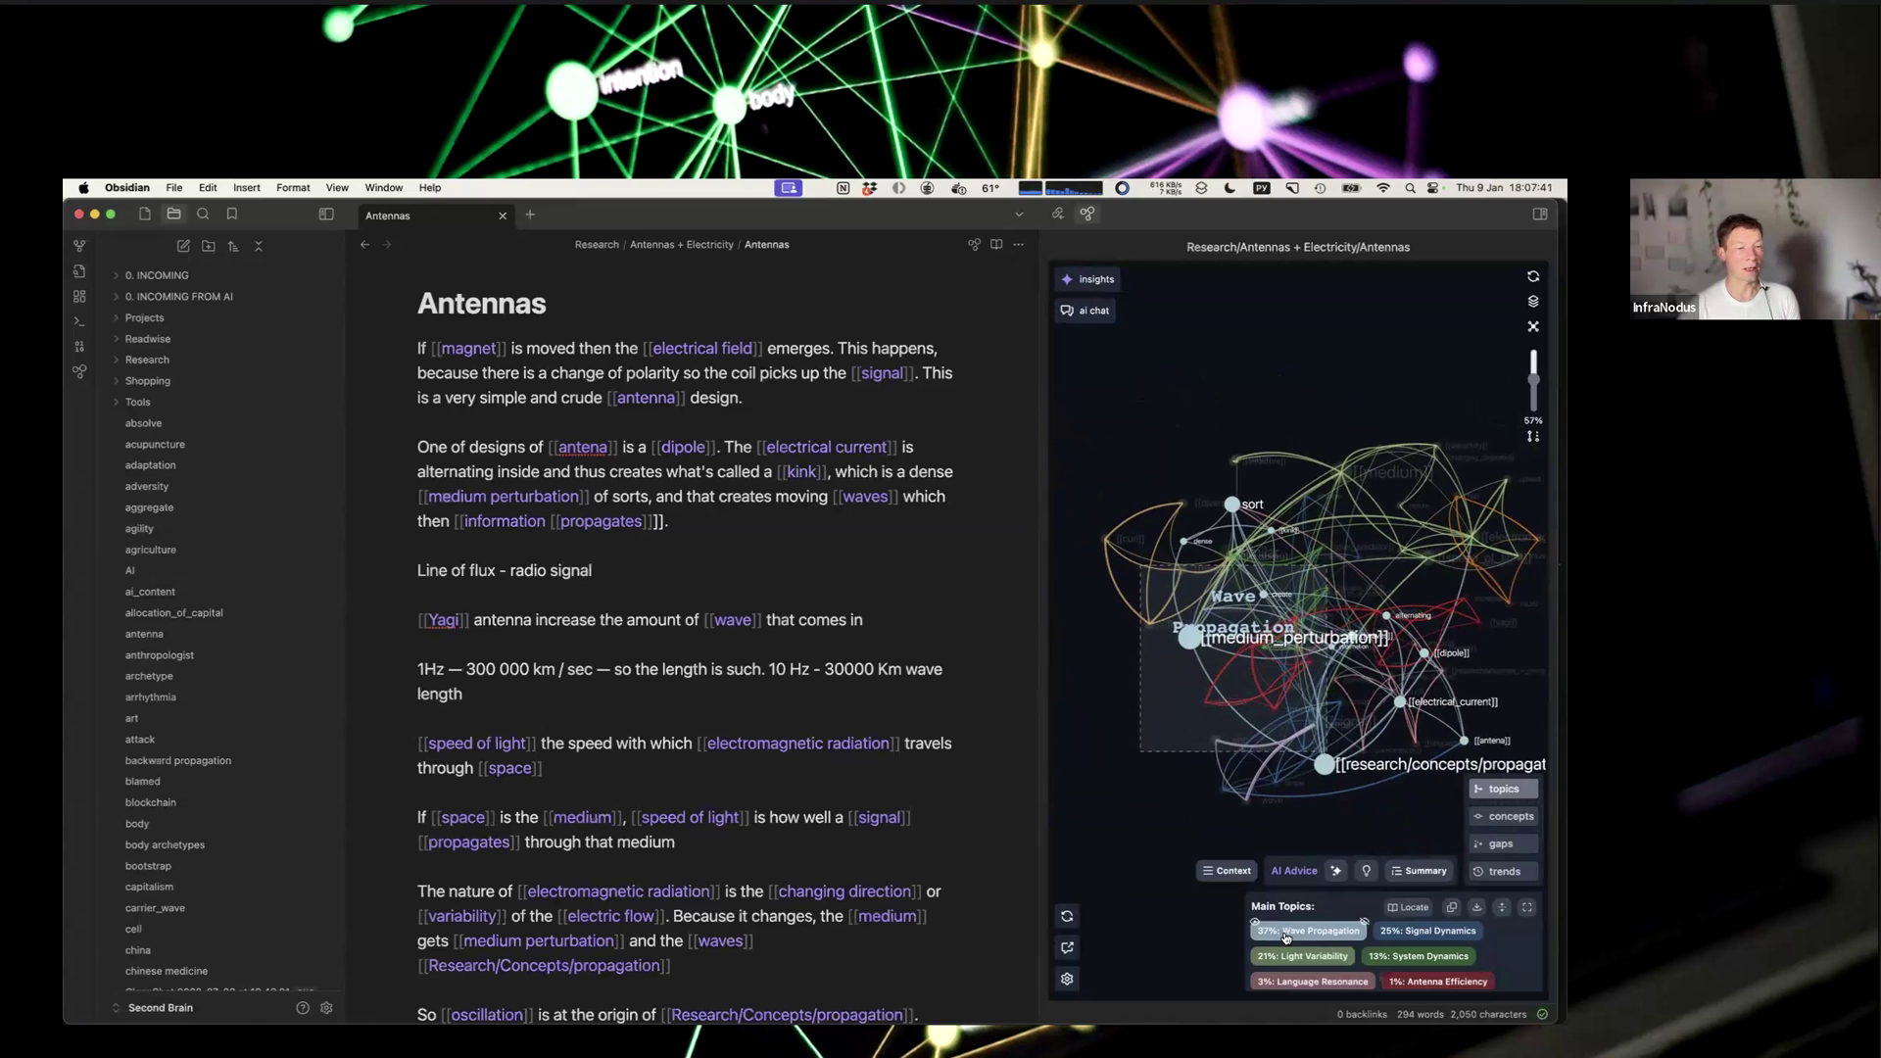
click(1286, 935)
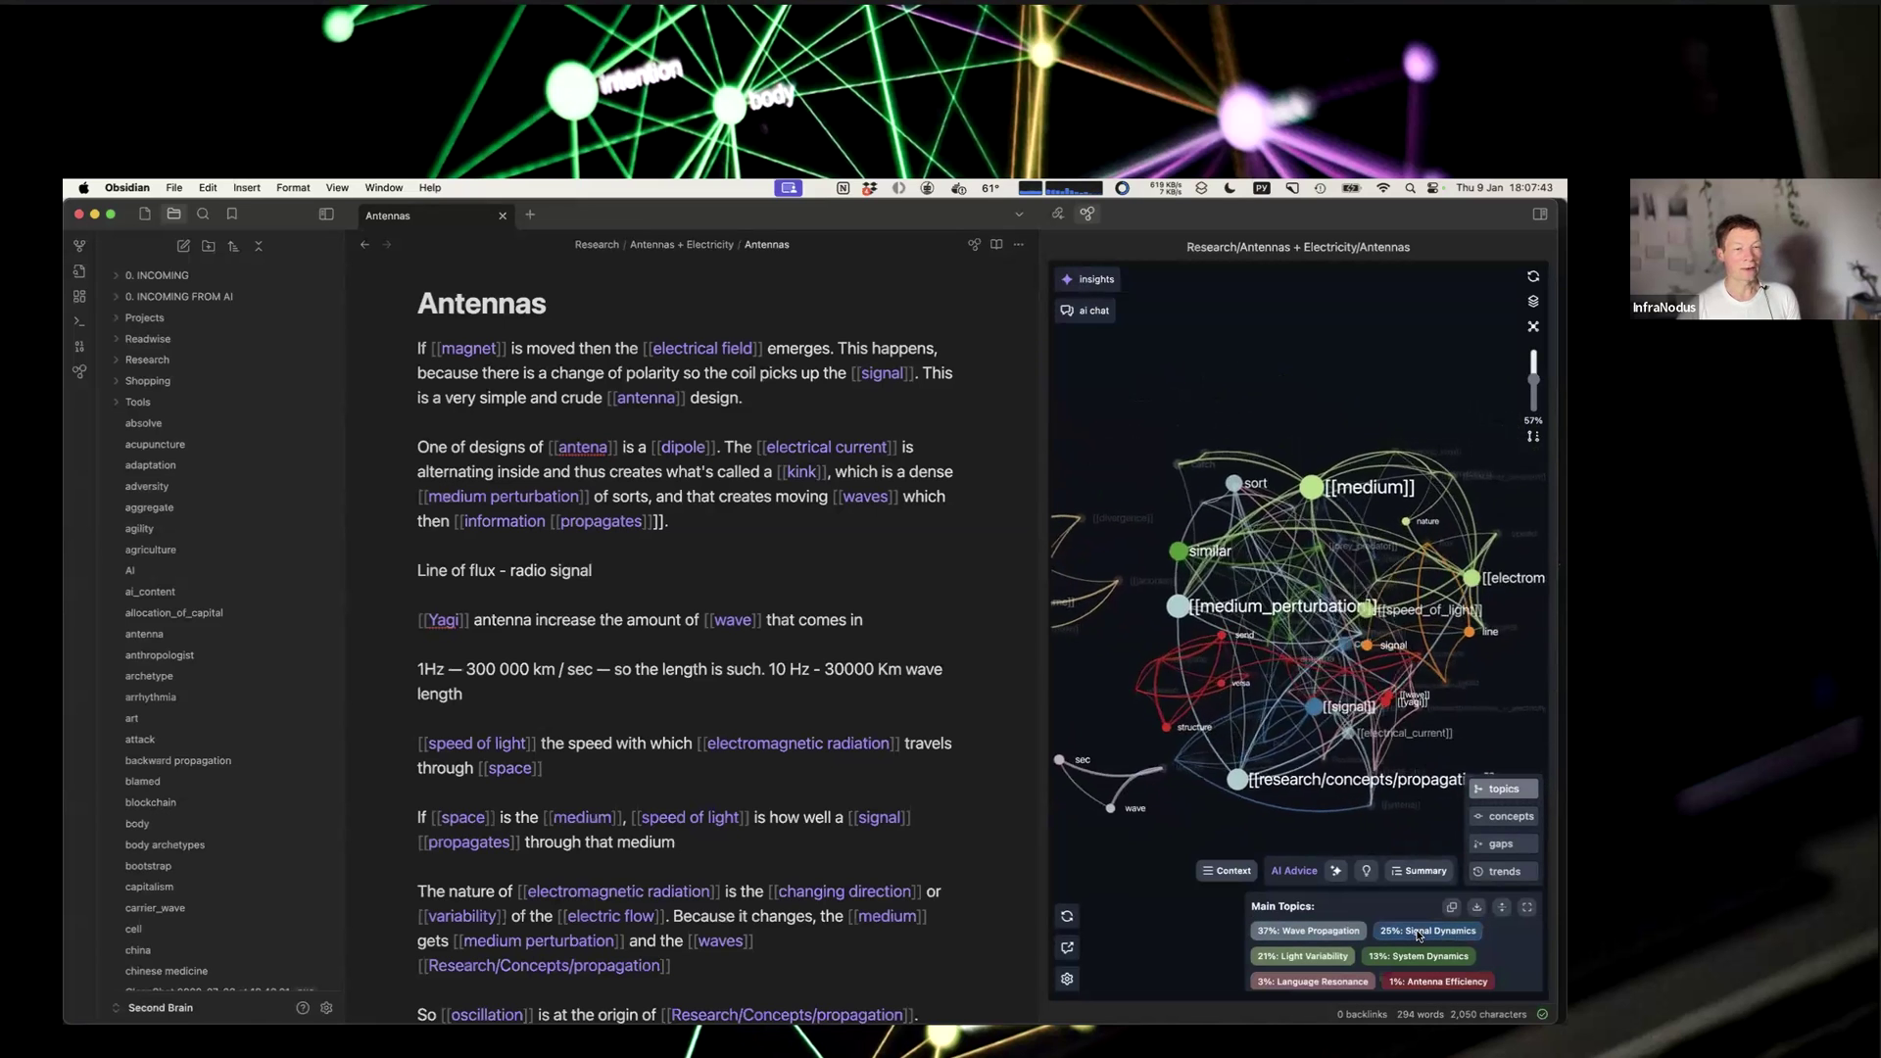
click(1312, 957)
click(1318, 963)
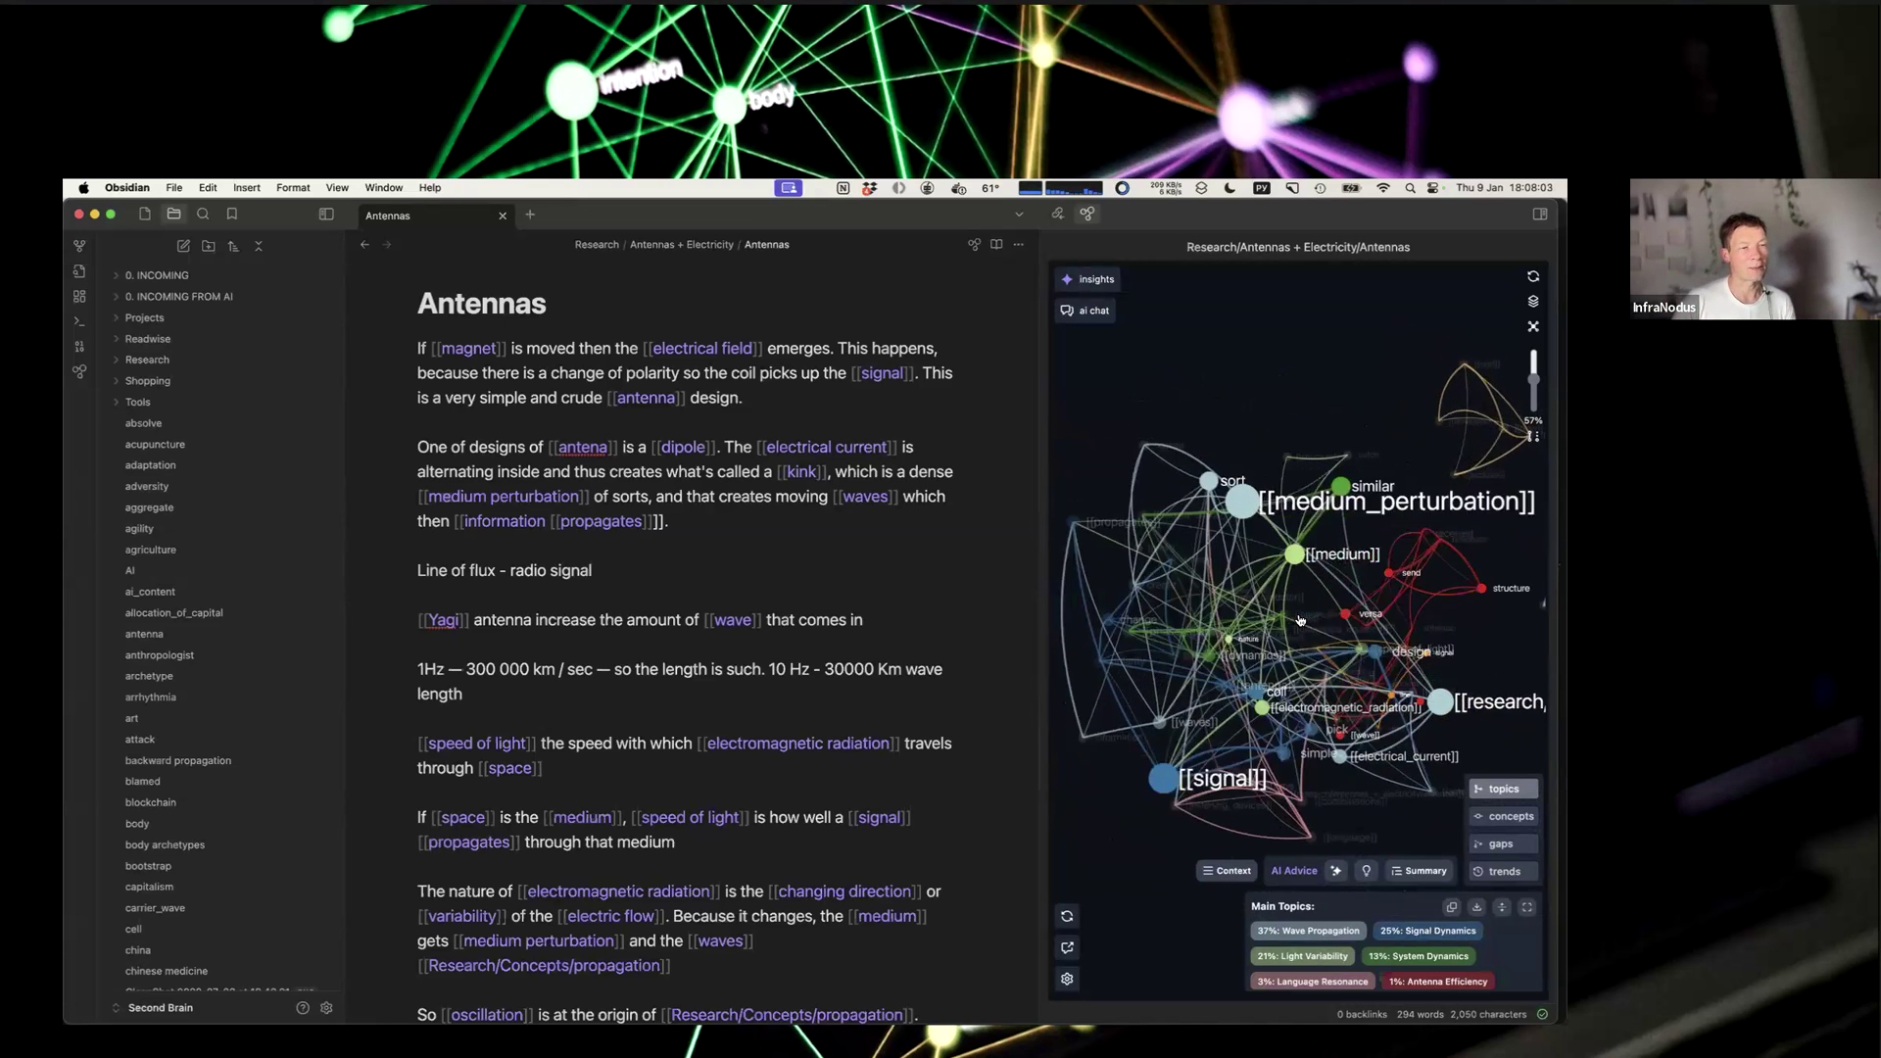
click(1275, 529)
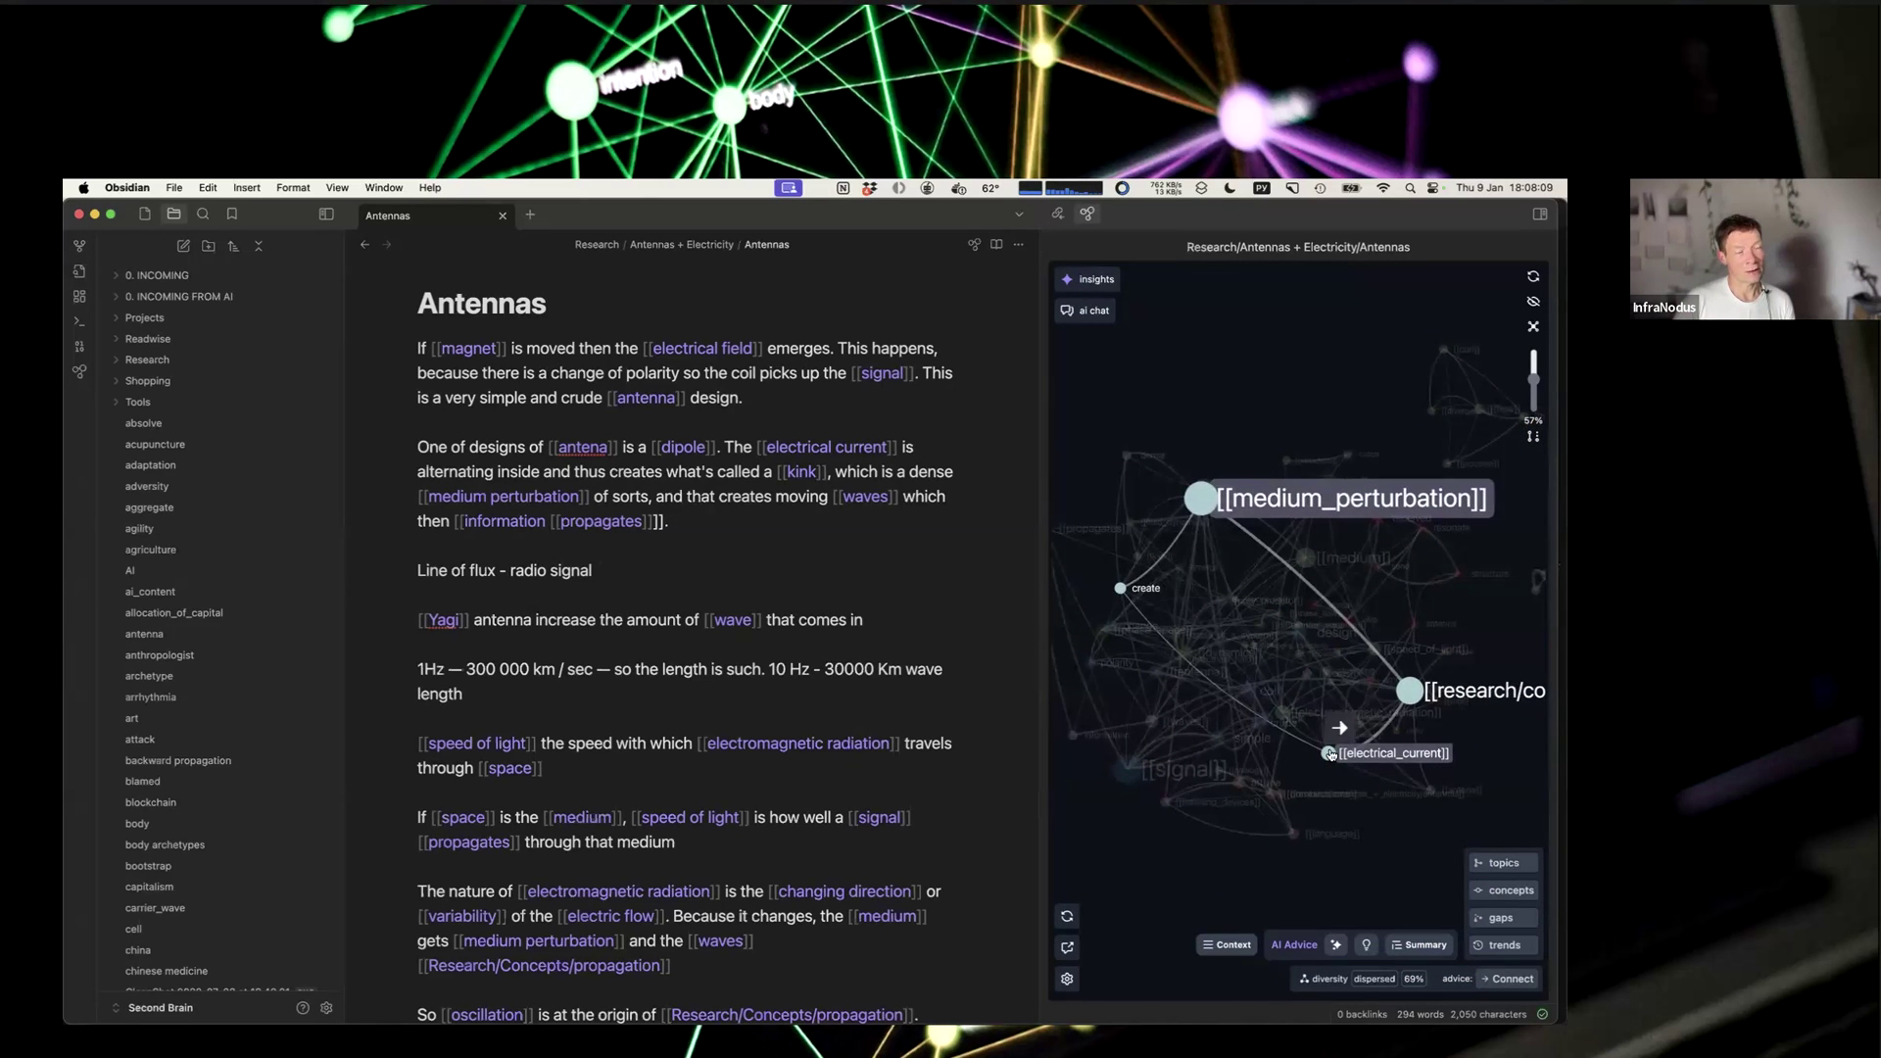
click(1212, 500)
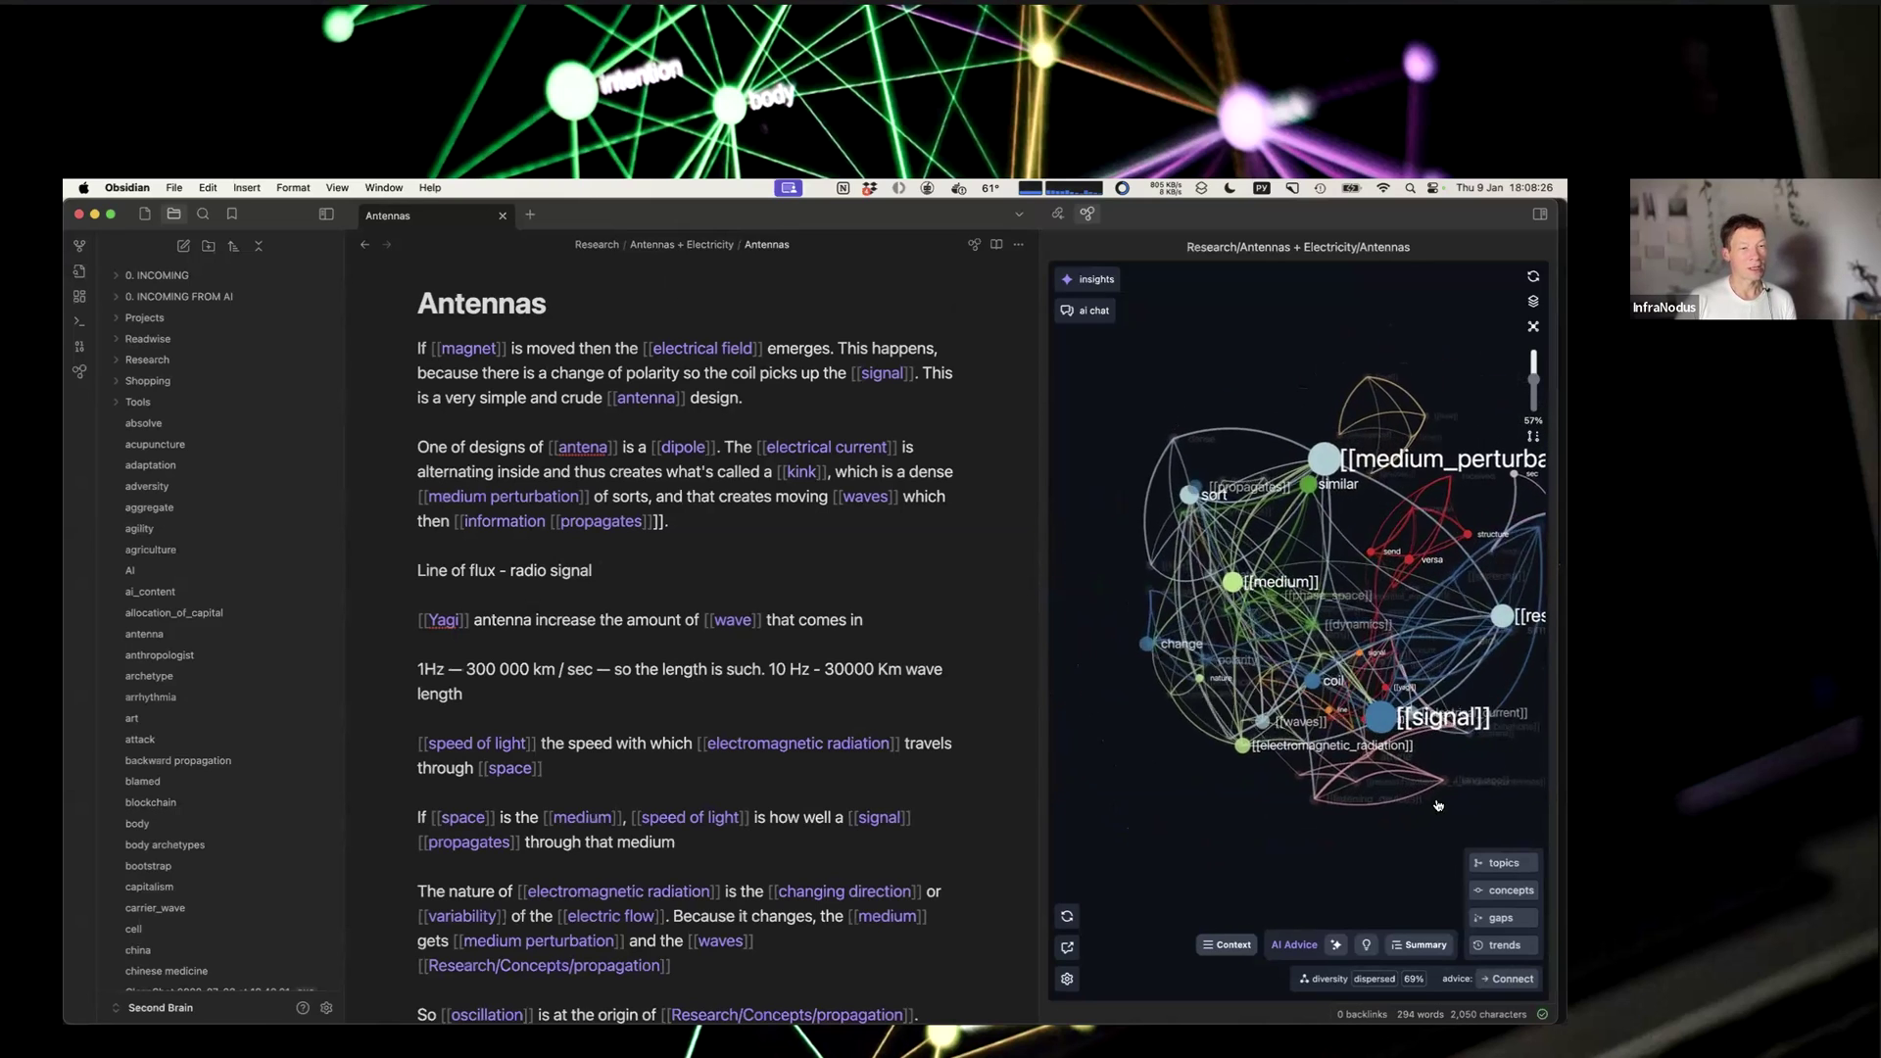
Step: Show the content gaps in the graph and reload them until Light Variability and Language Resonance are paired
click(1489, 918)
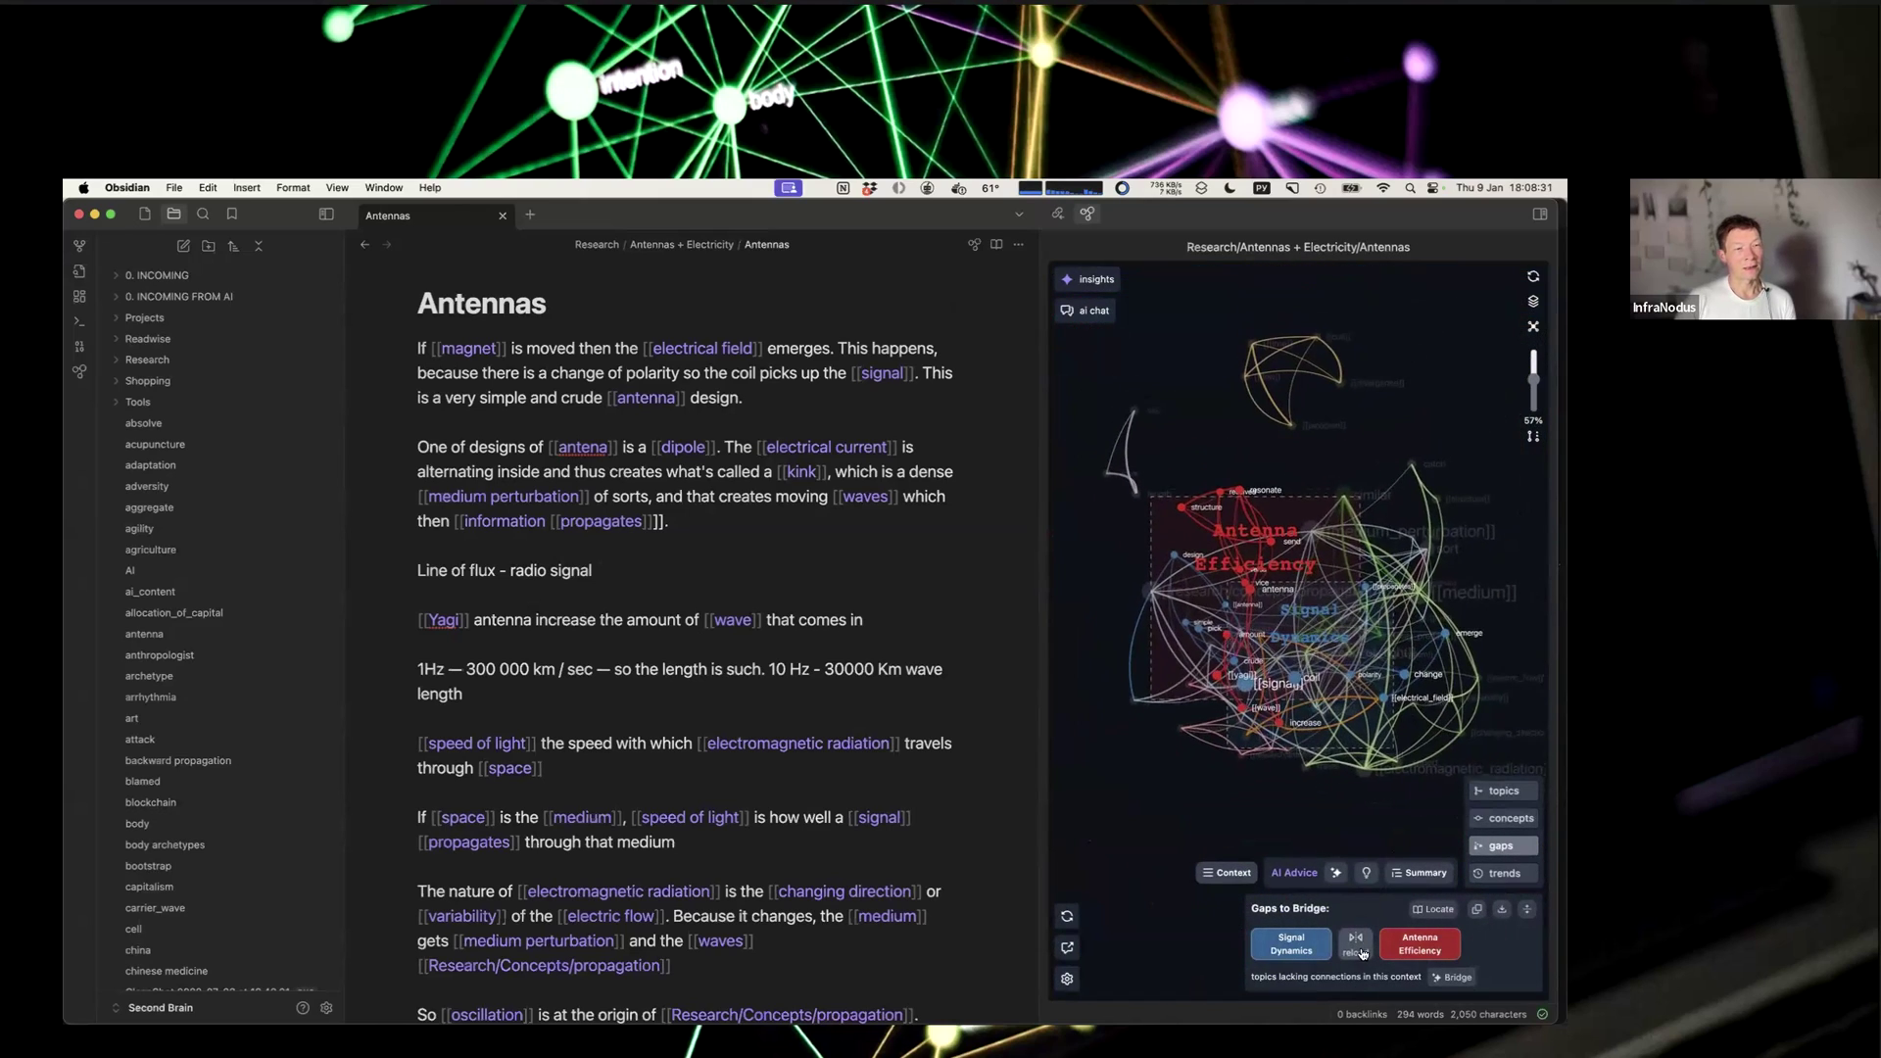
click(1360, 946)
click(1359, 946)
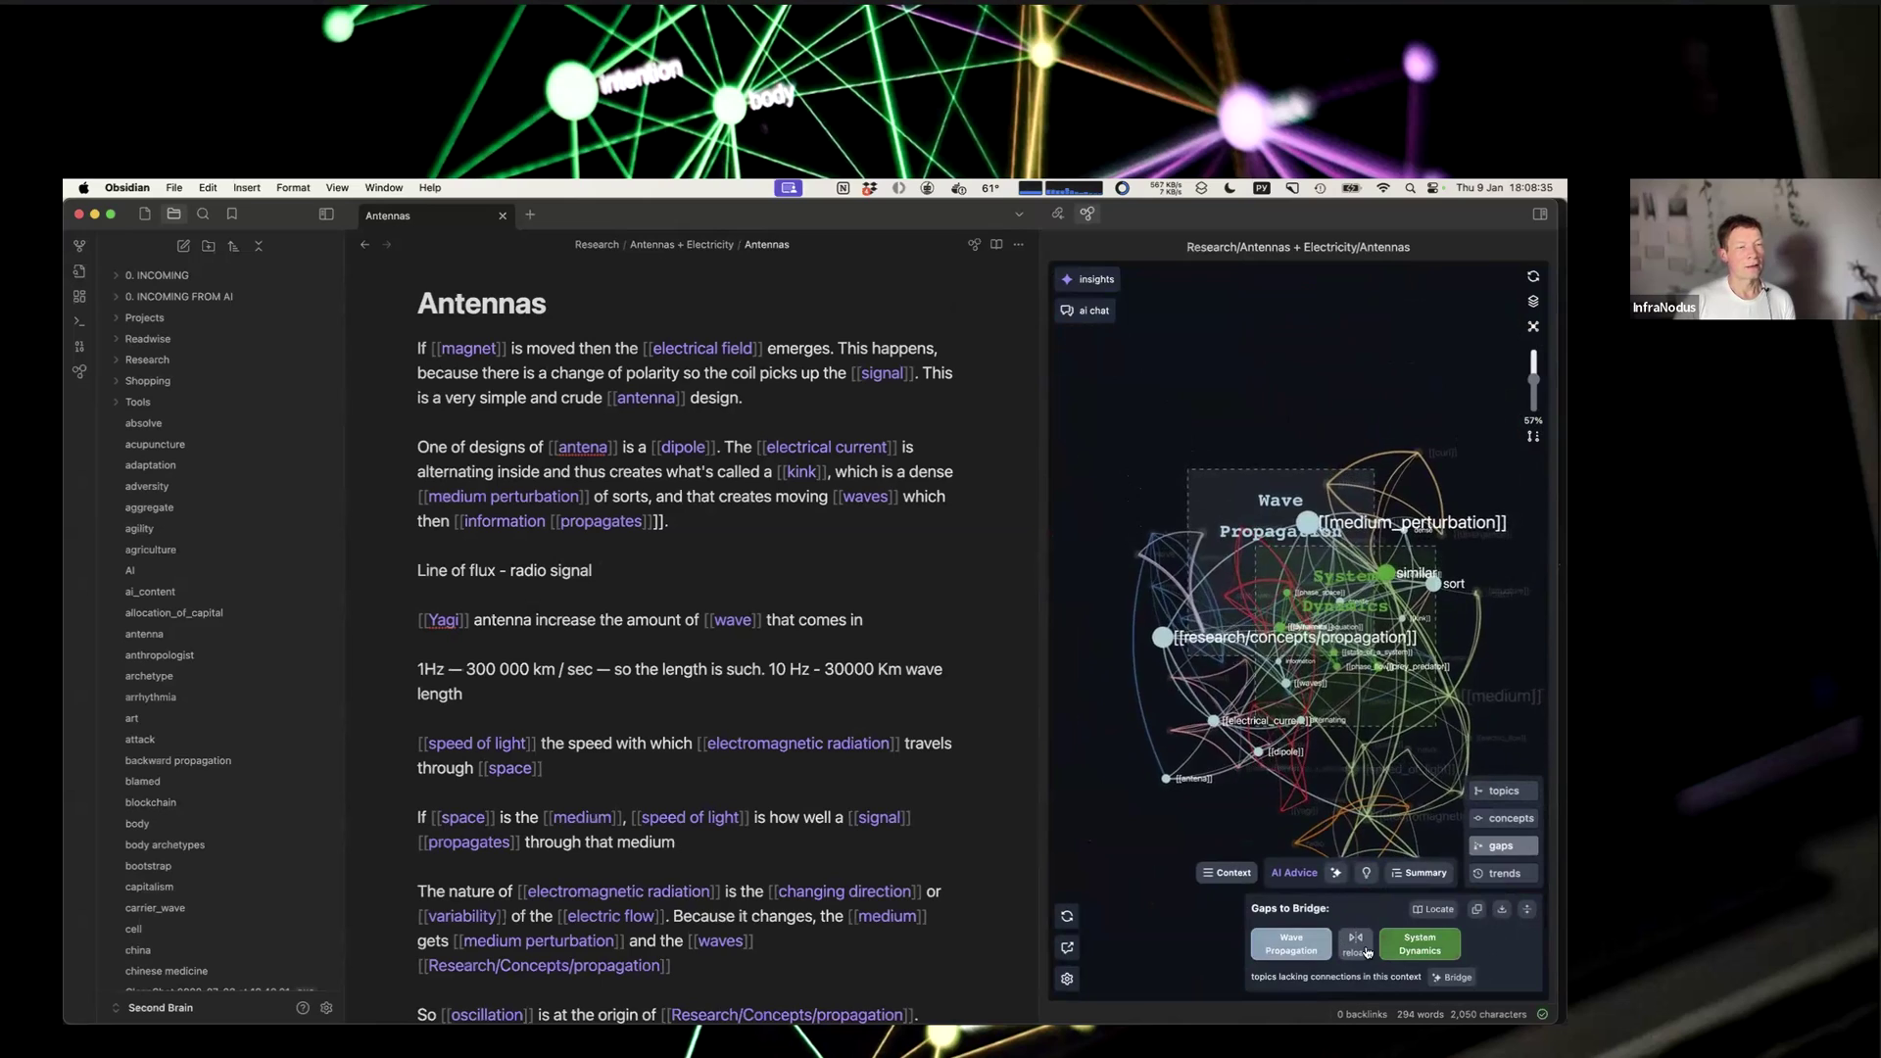
click(1358, 944)
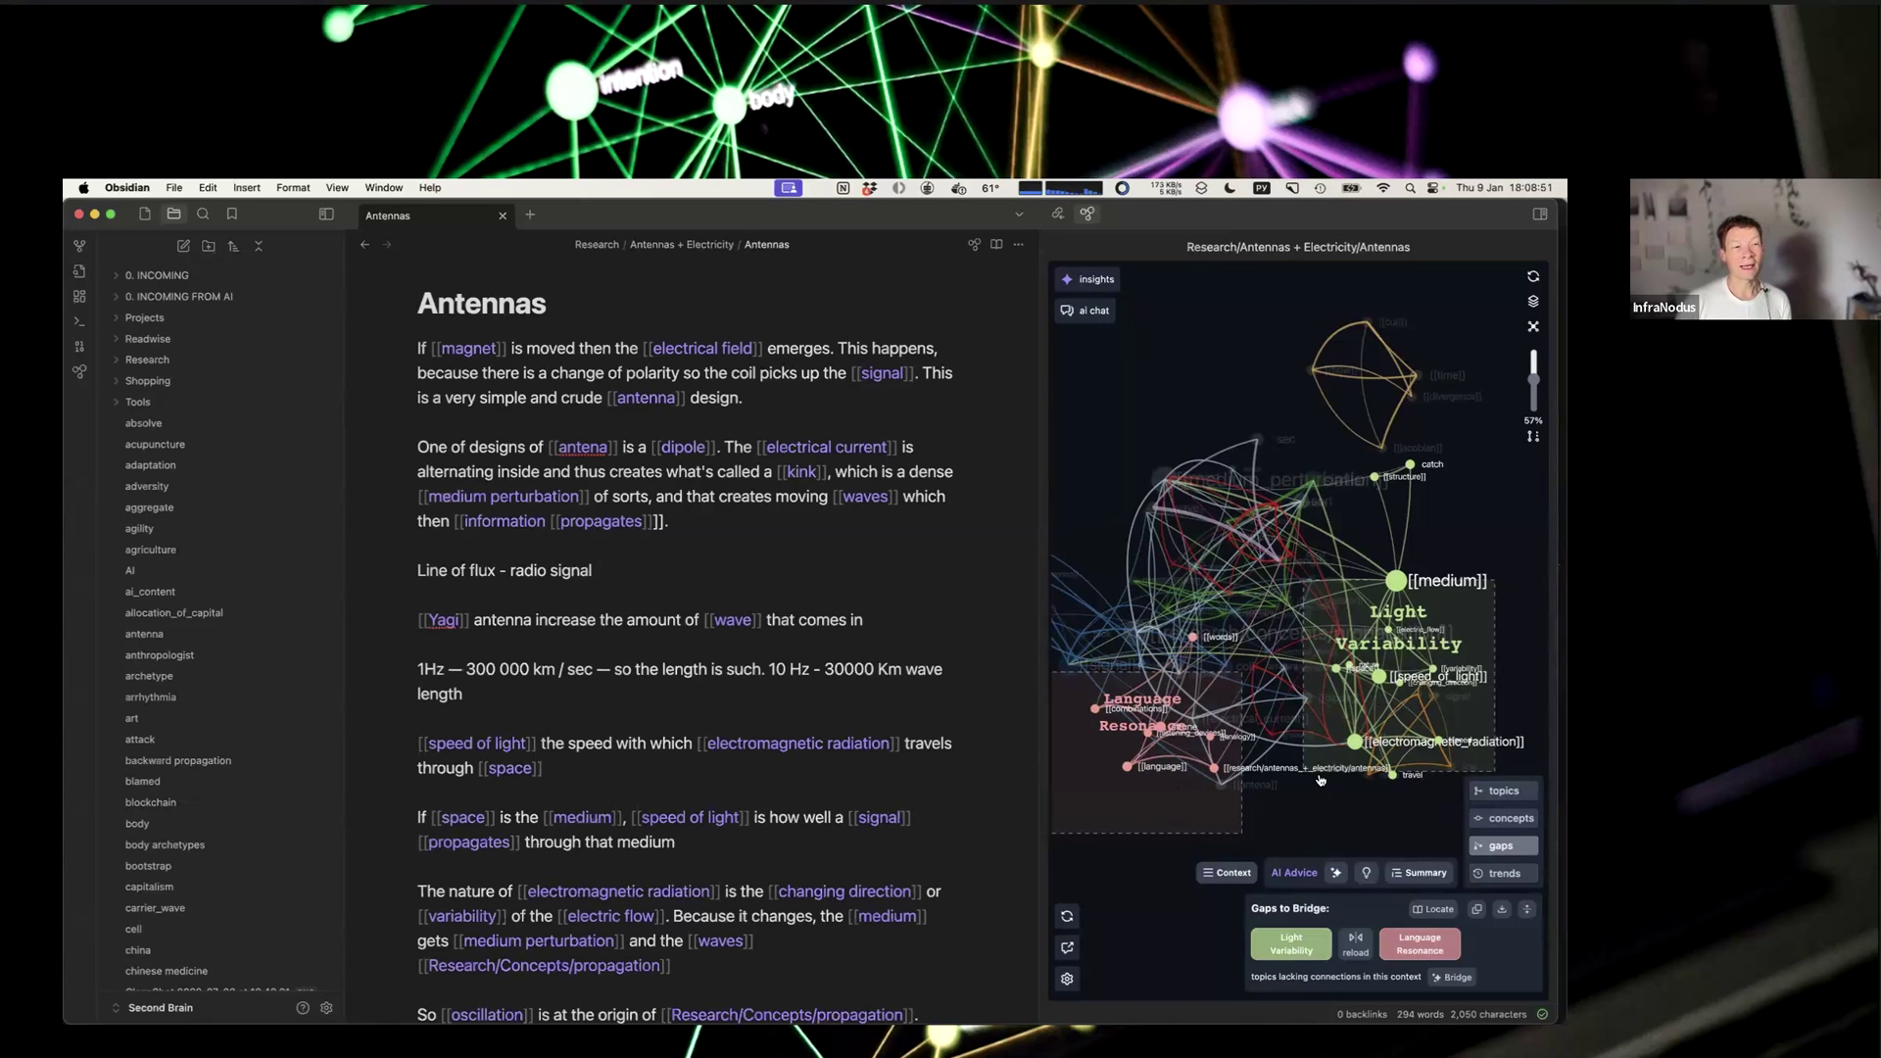
Step: Review the Antennas note's text and the list of concepts in the gap between Light Variability and Language Resonance
scroll(828, 790, down, 10)
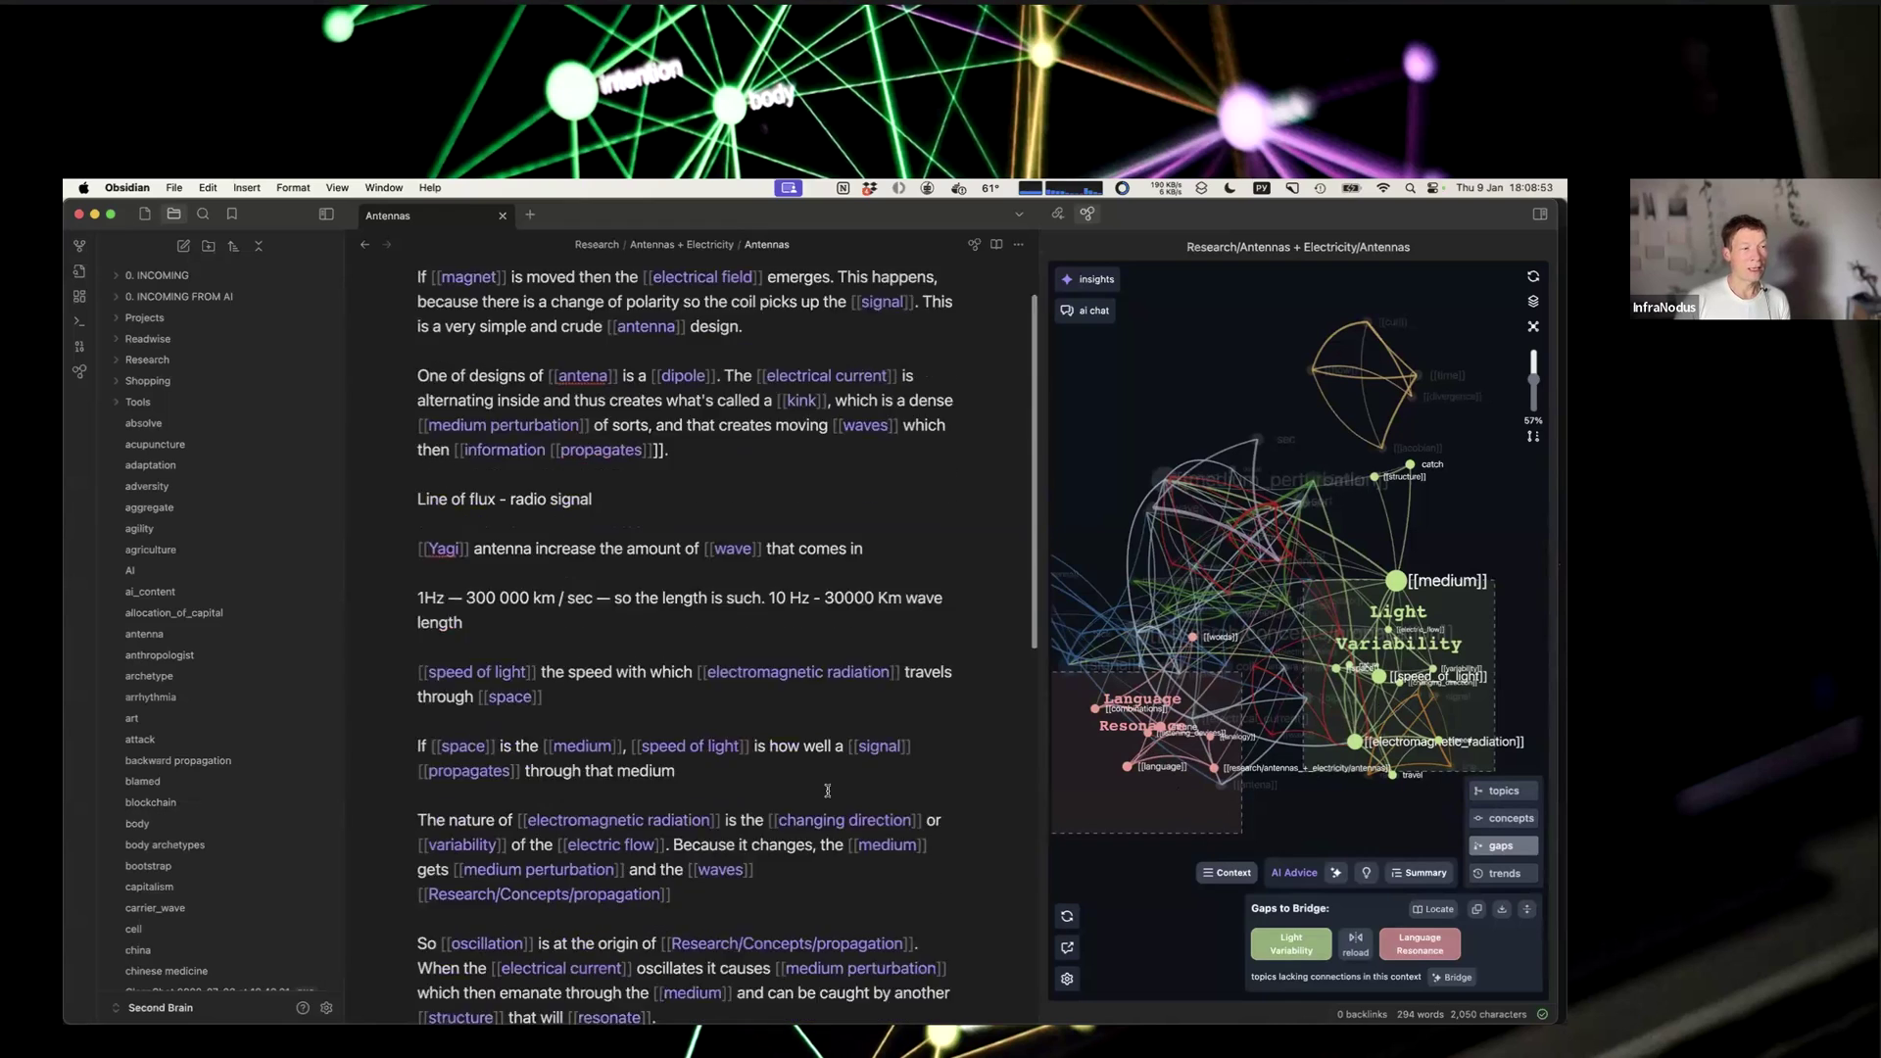
scroll(884, 519, up, 10)
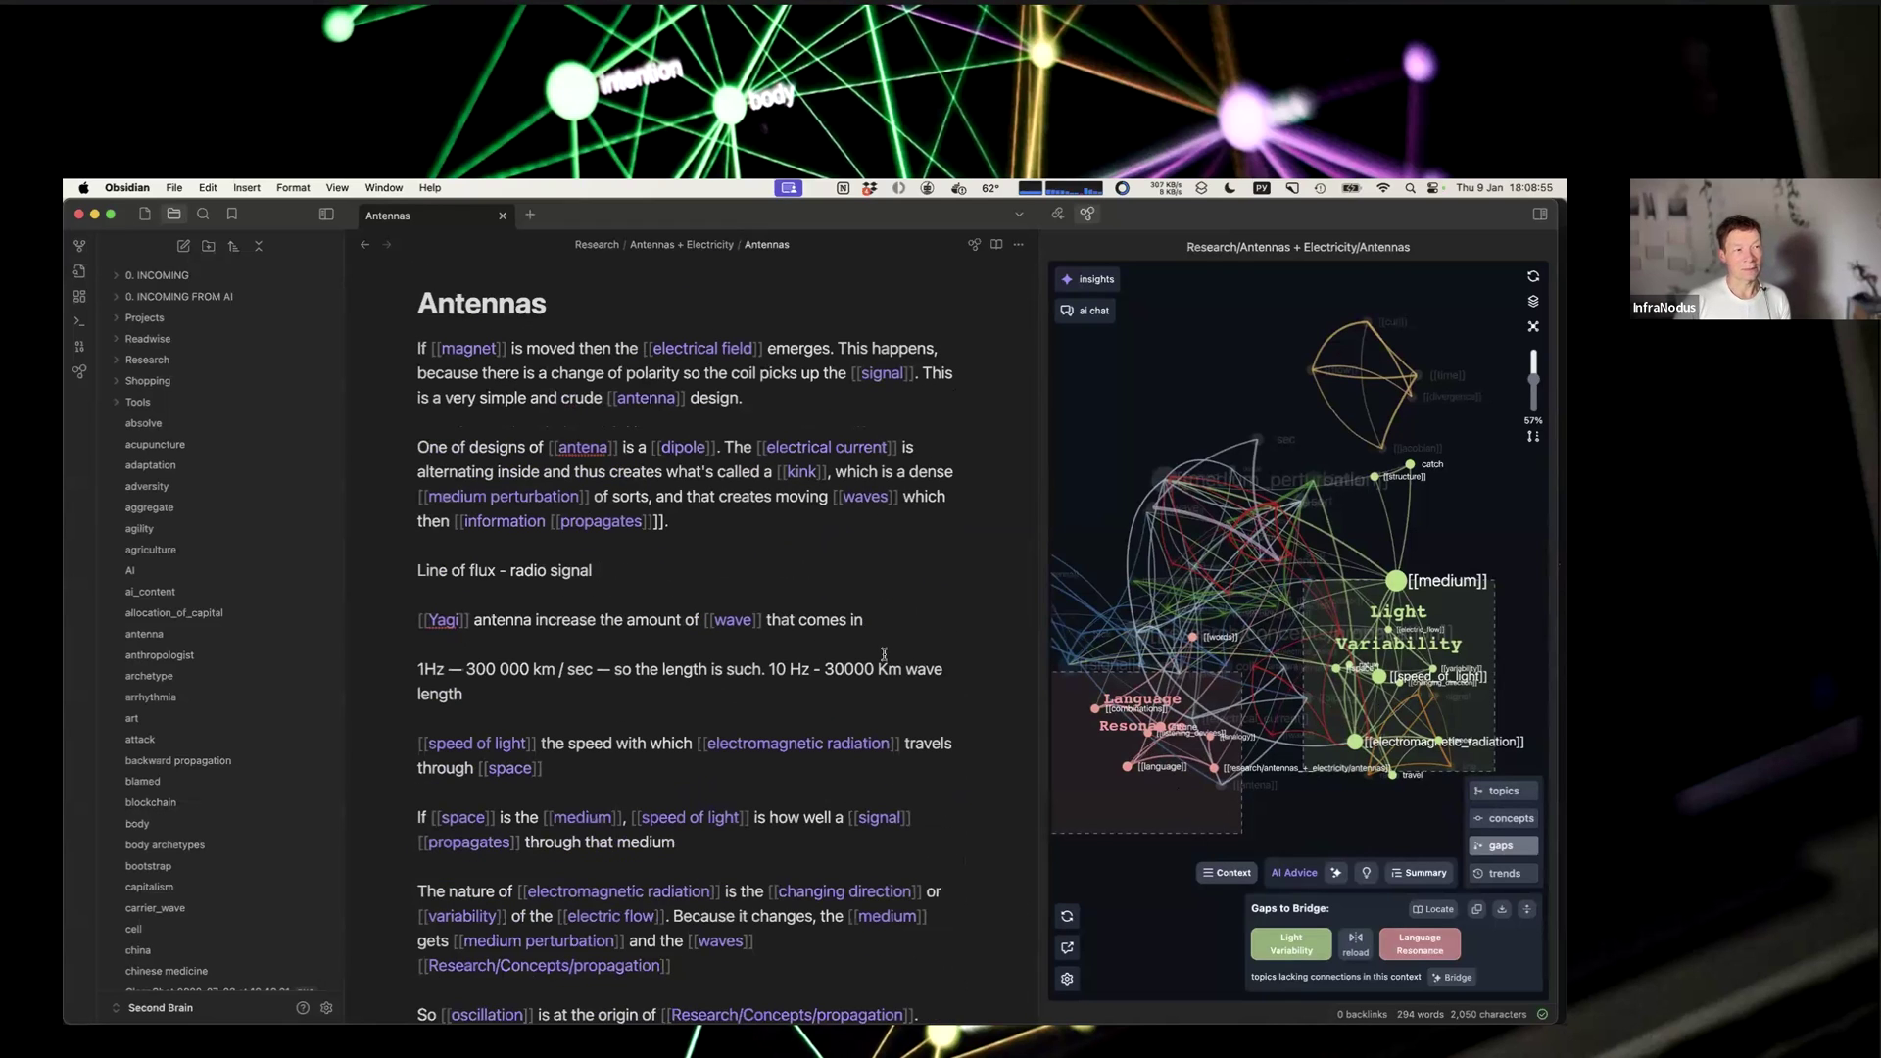
scroll(839, 670, down, 3)
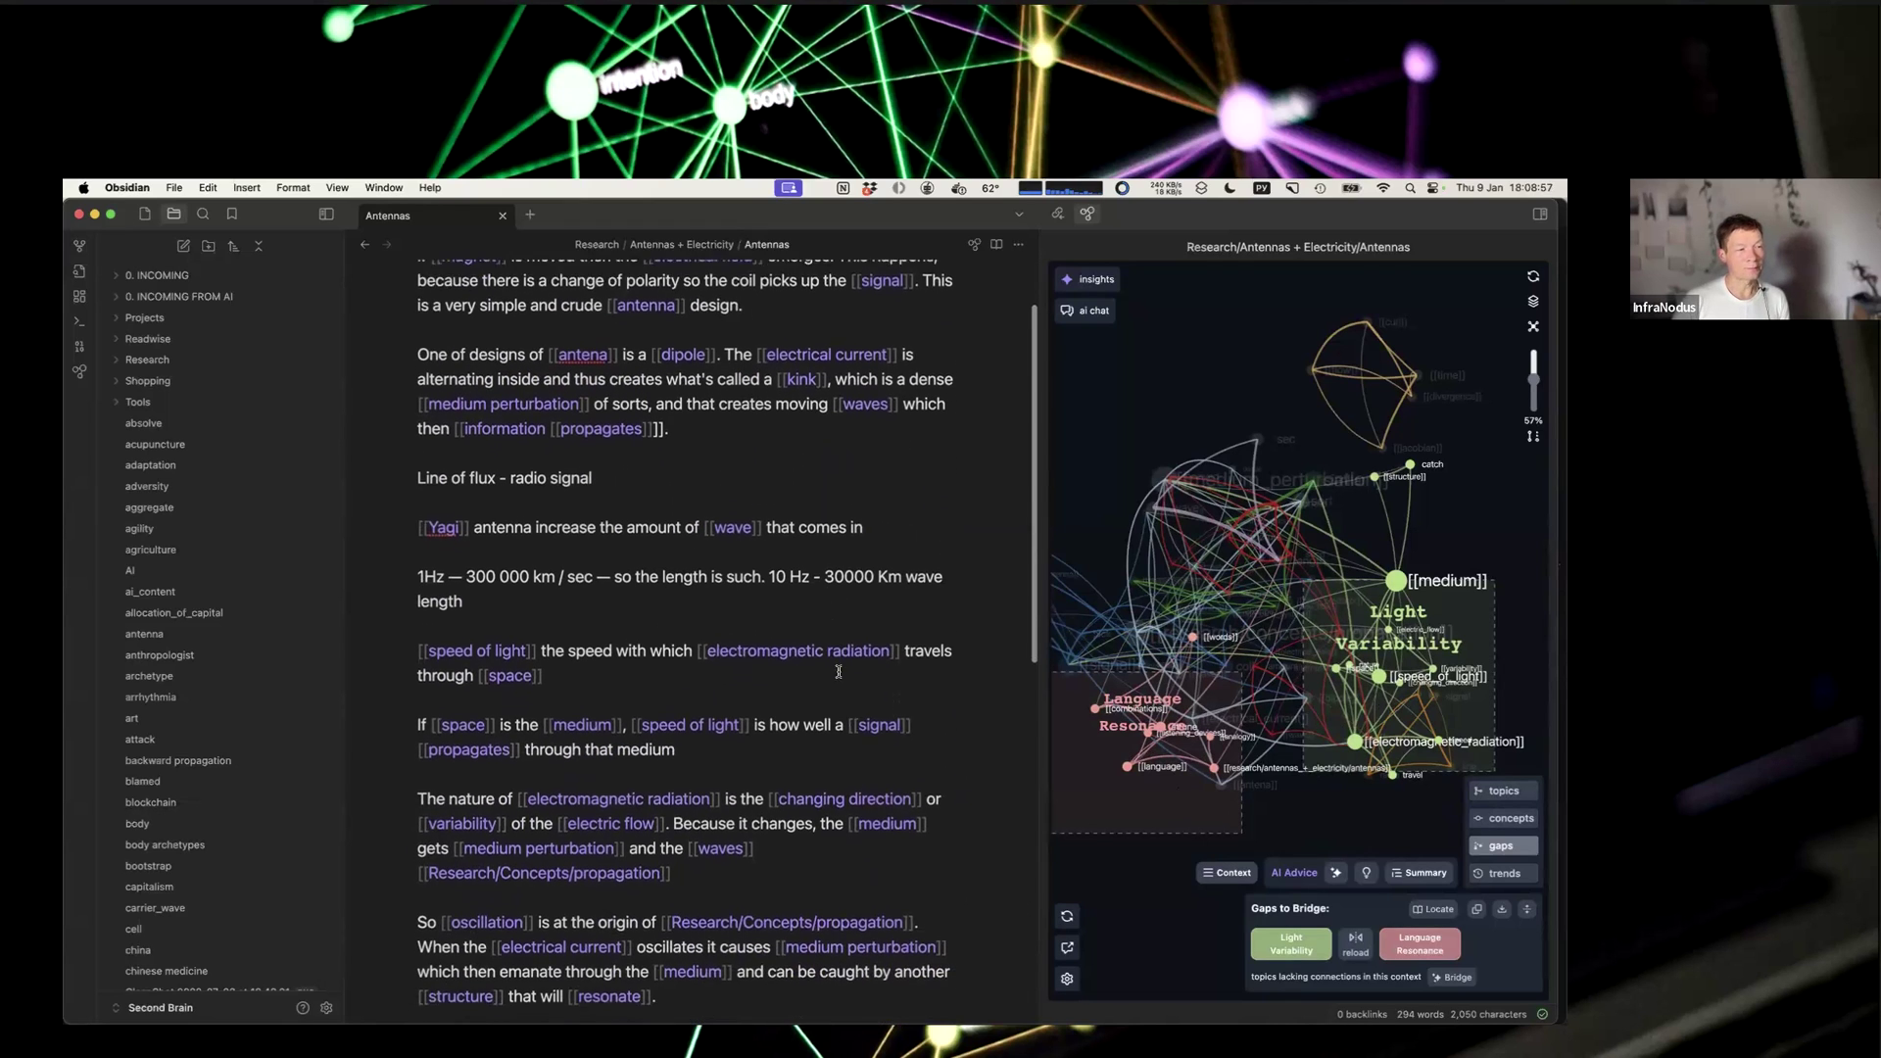
scroll(842, 613, up, 3)
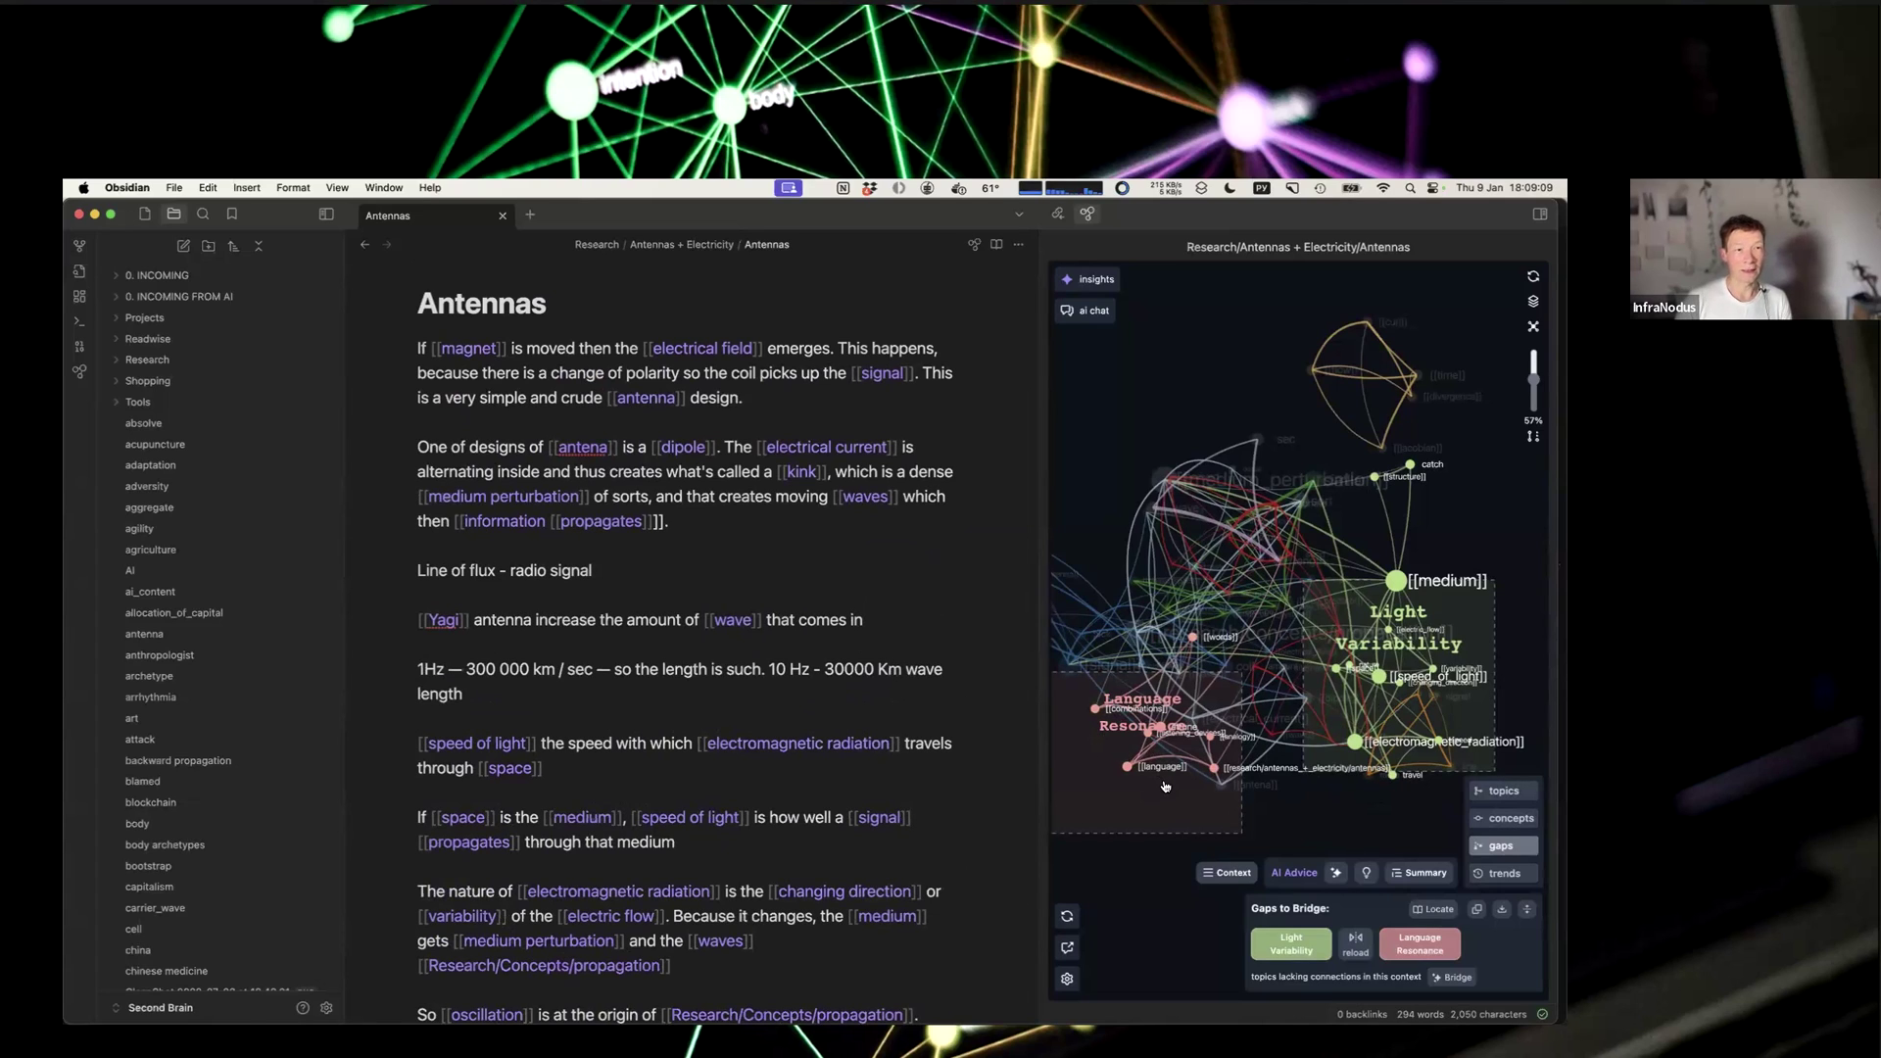
scroll(983, 883, down, 5)
scroll(982, 882, up, 5)
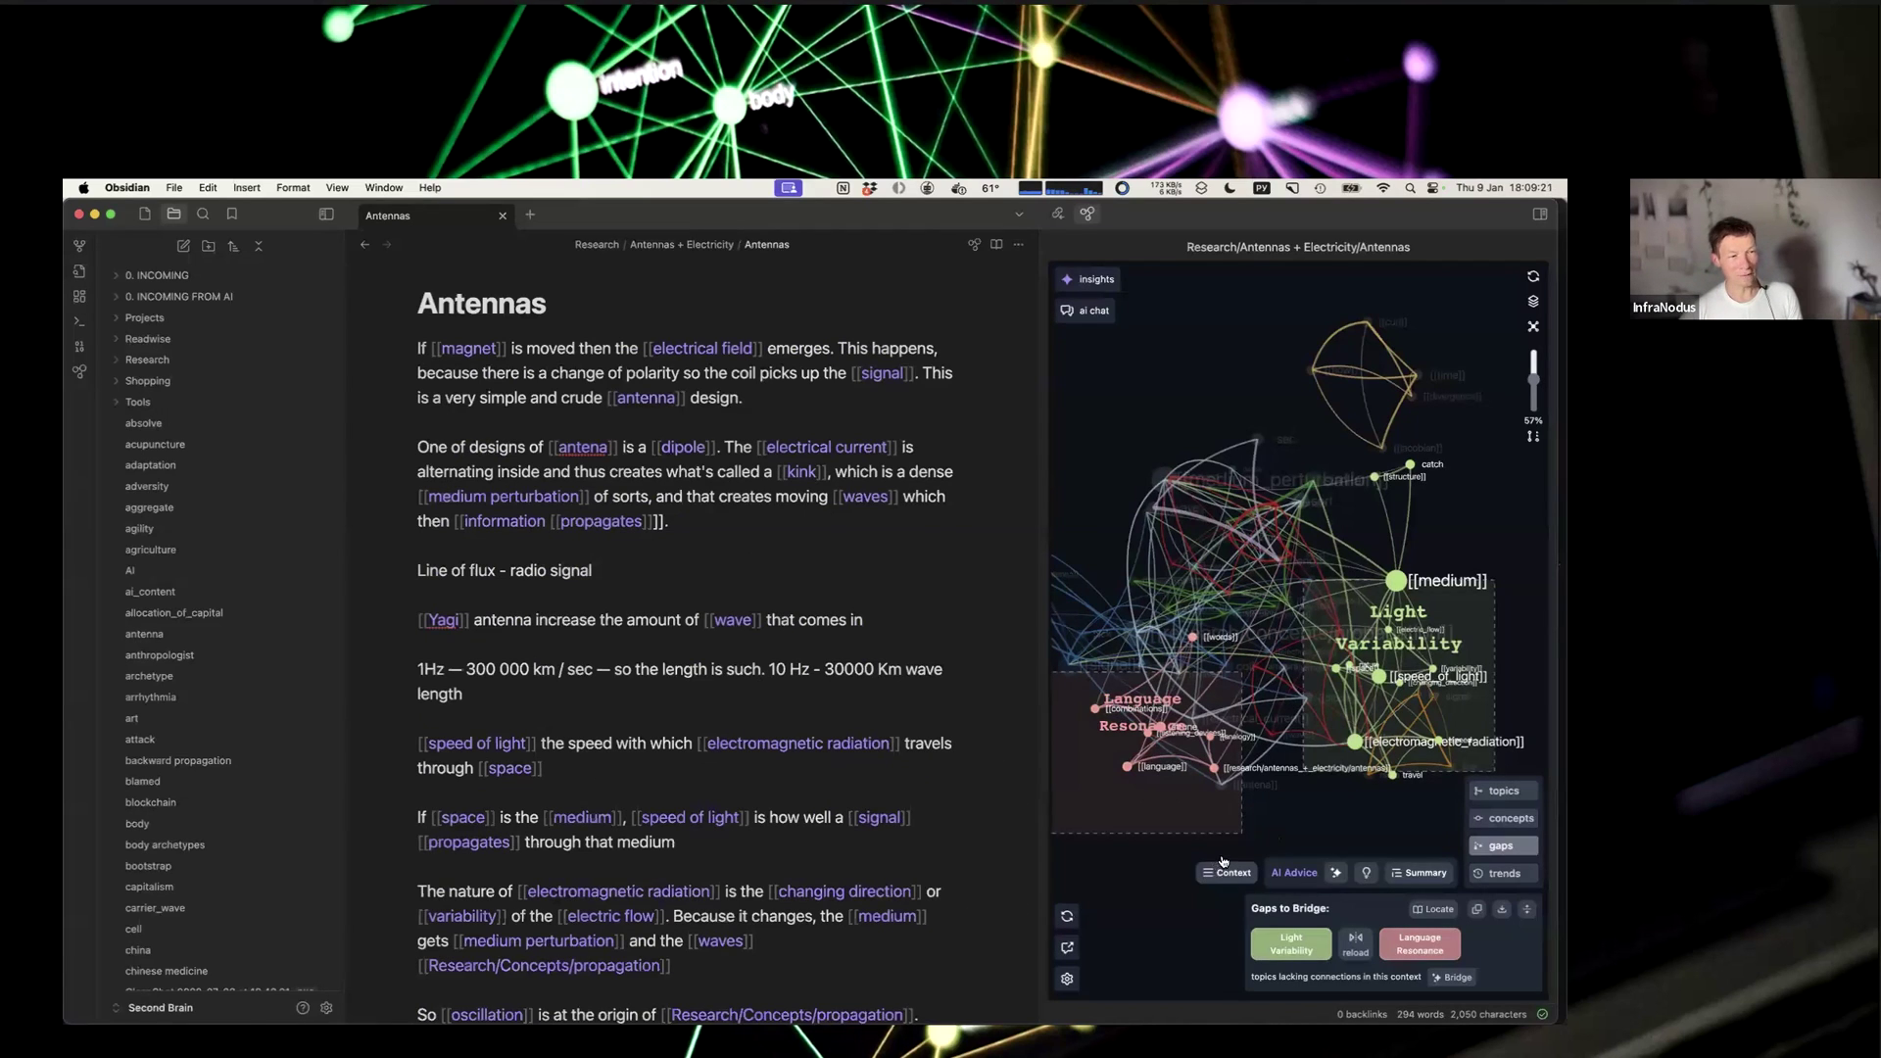
click(1528, 910)
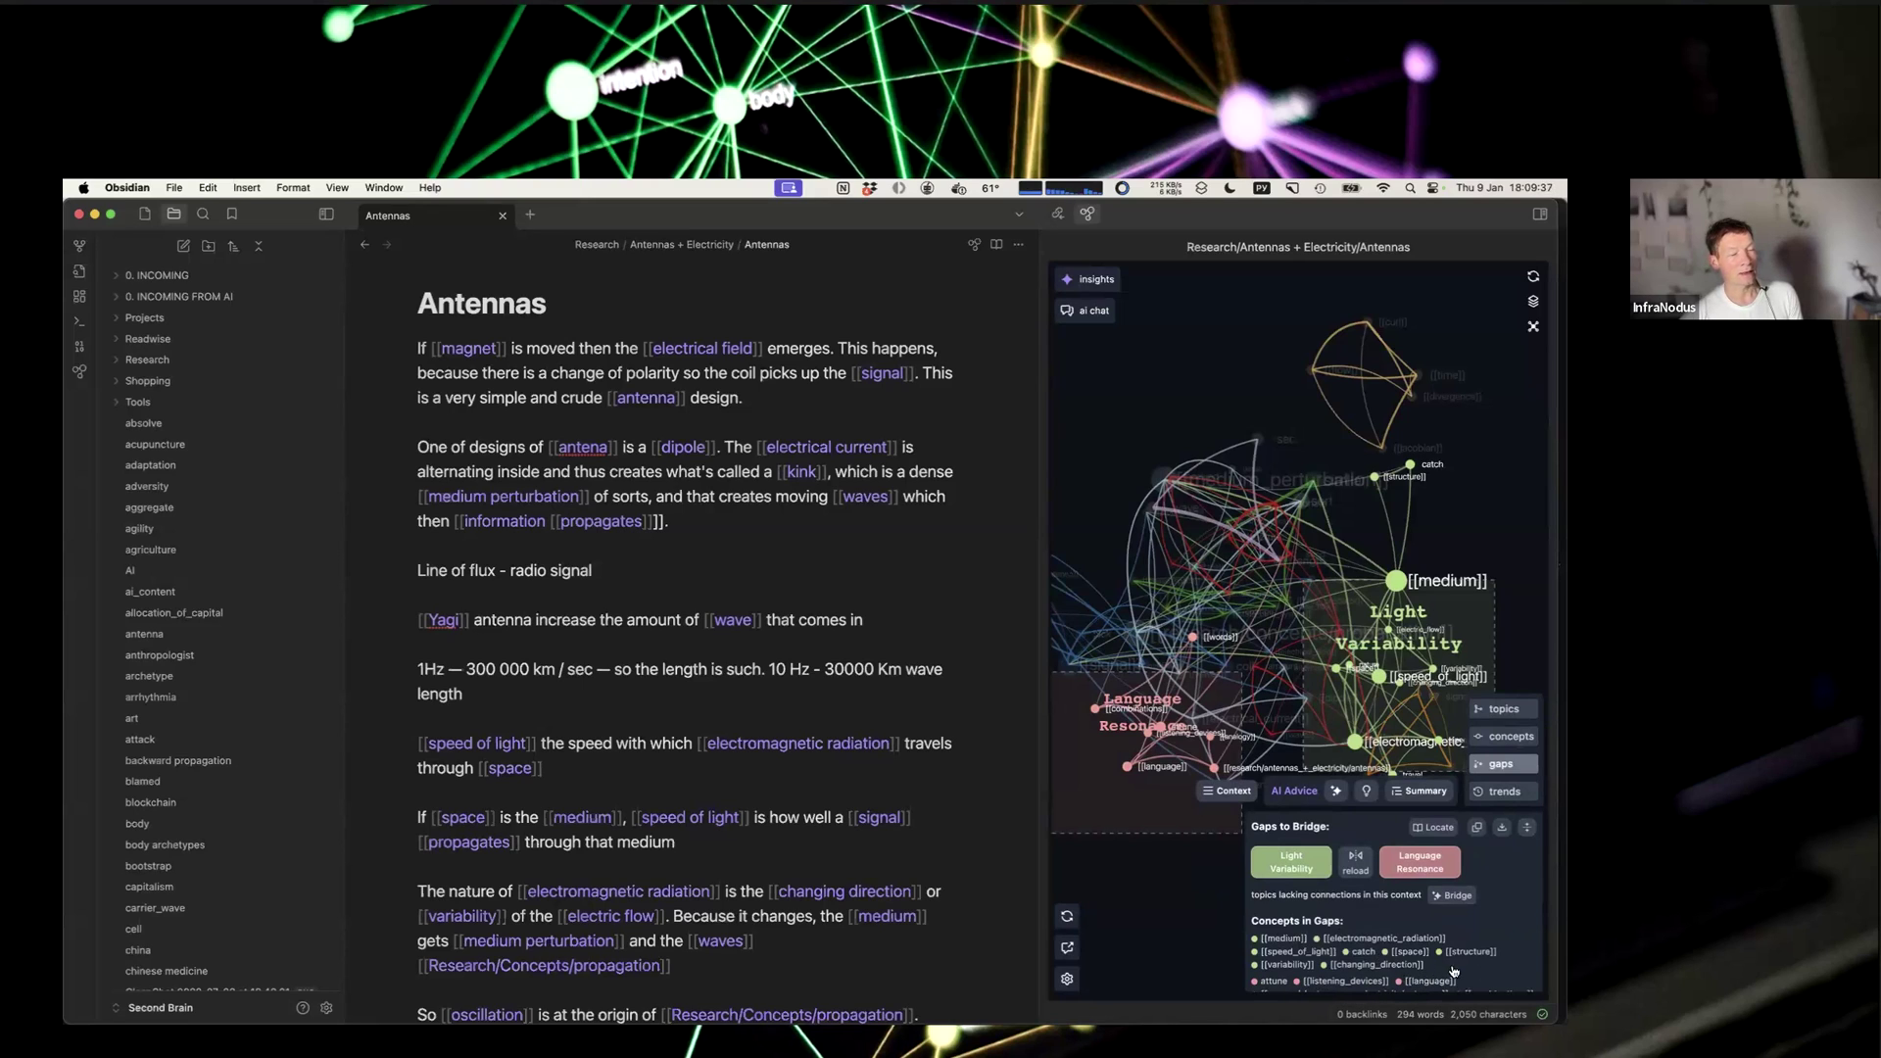
click(1526, 828)
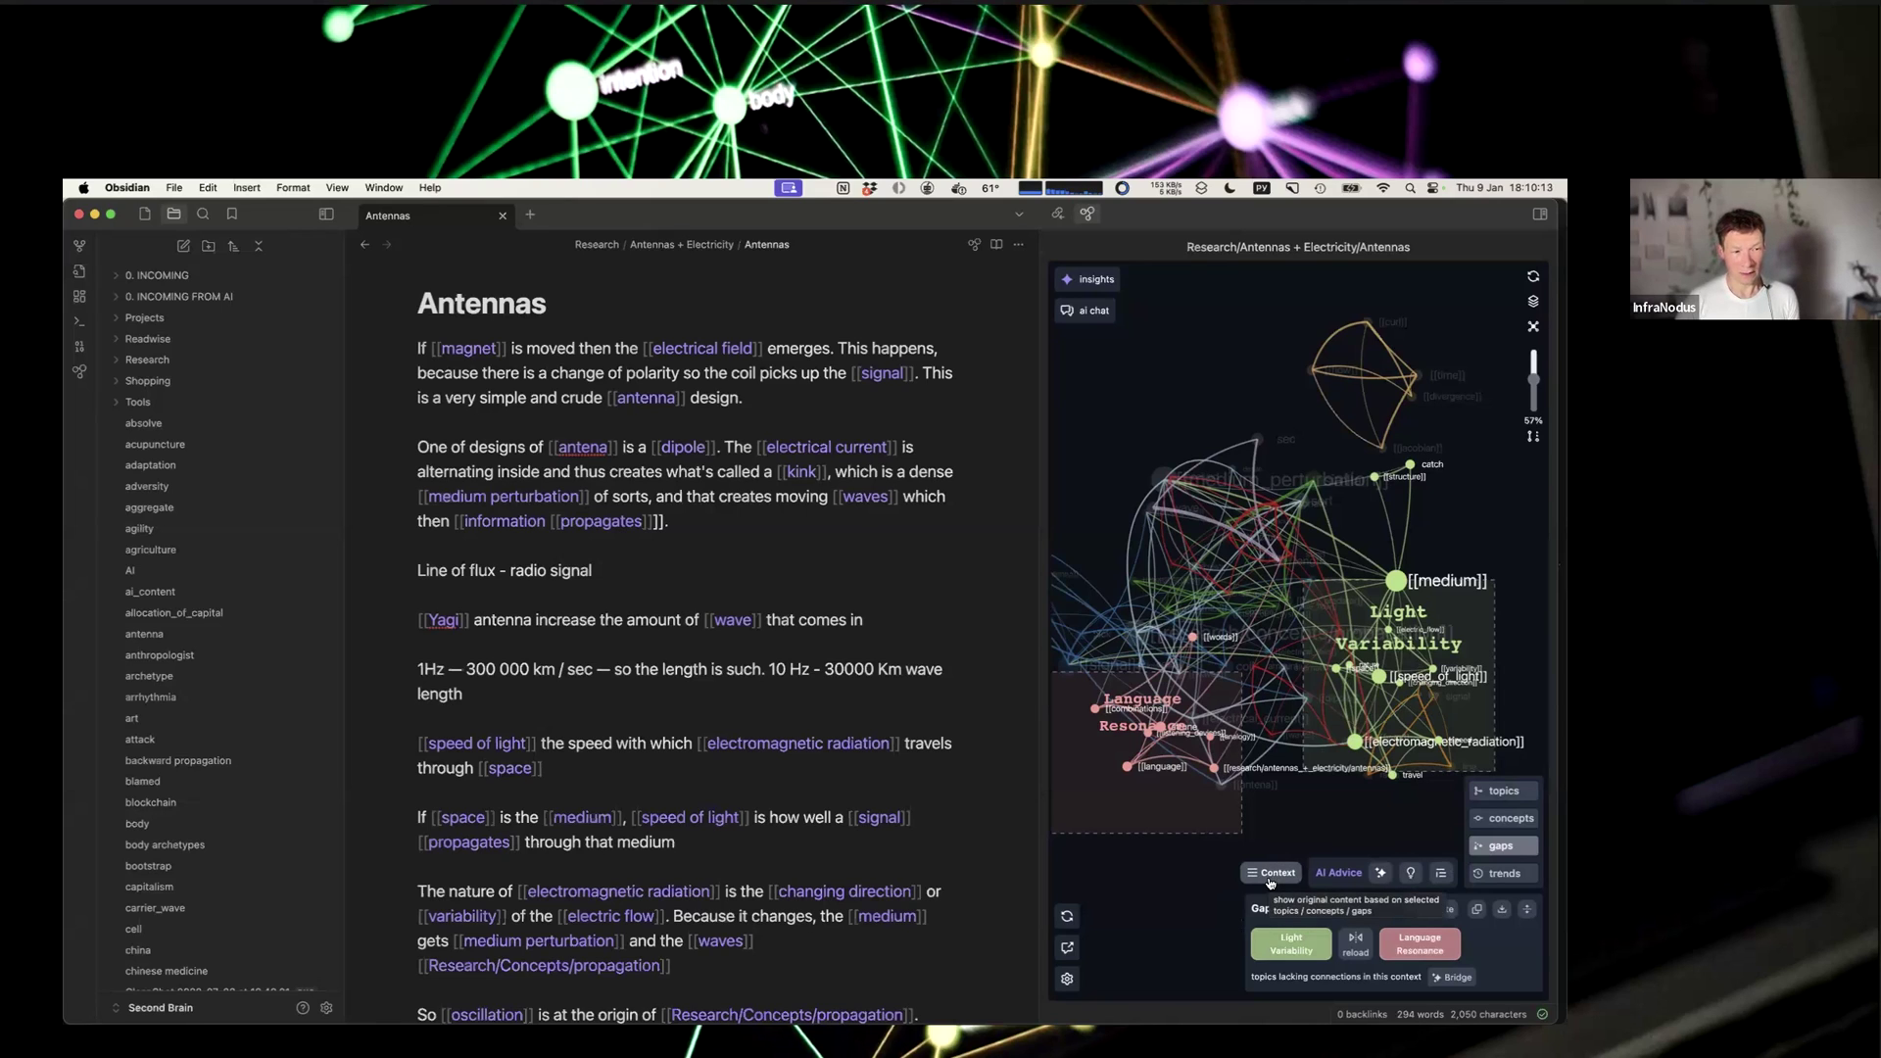
Step: Display the original statements behind the Light Variability and Language Resonance gap and read both excerpts
click(1271, 877)
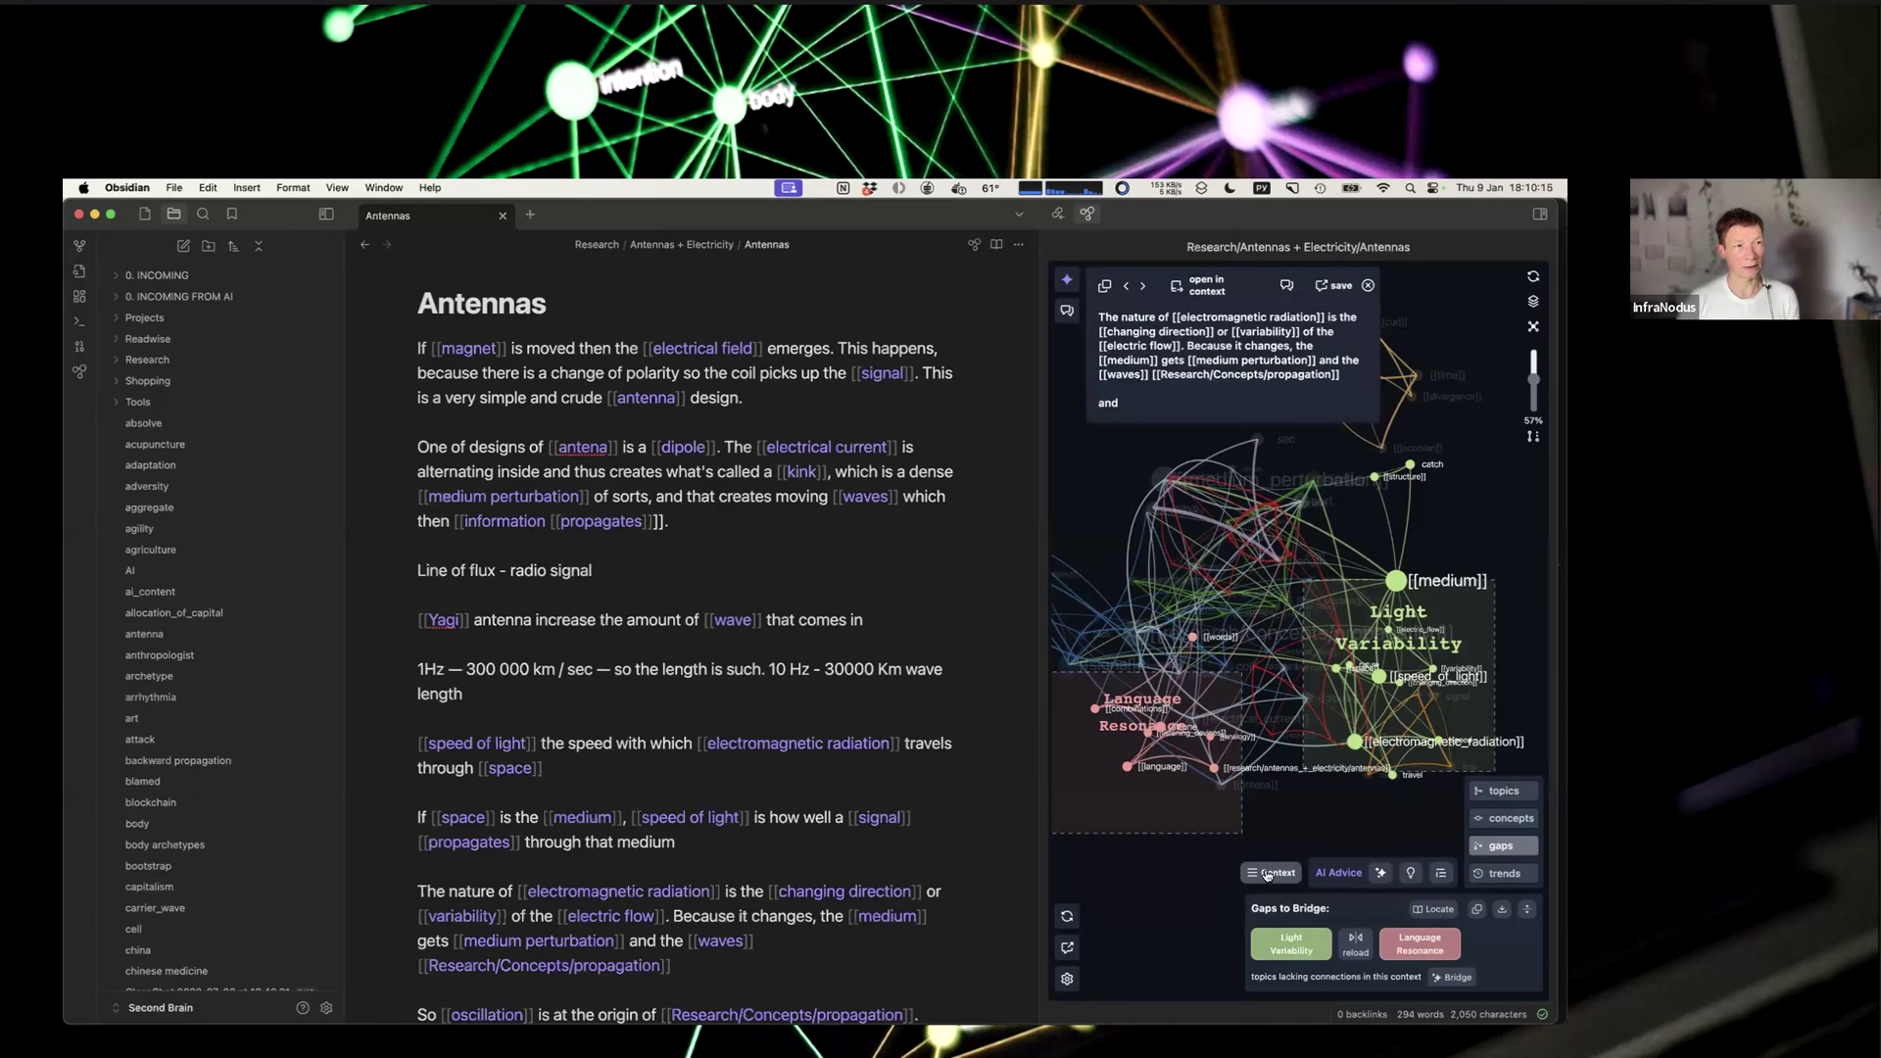
scroll(1187, 369, down, 3)
scroll(1188, 368, up, 3)
scroll(1188, 368, down, 3)
scroll(1188, 369, up, 3)
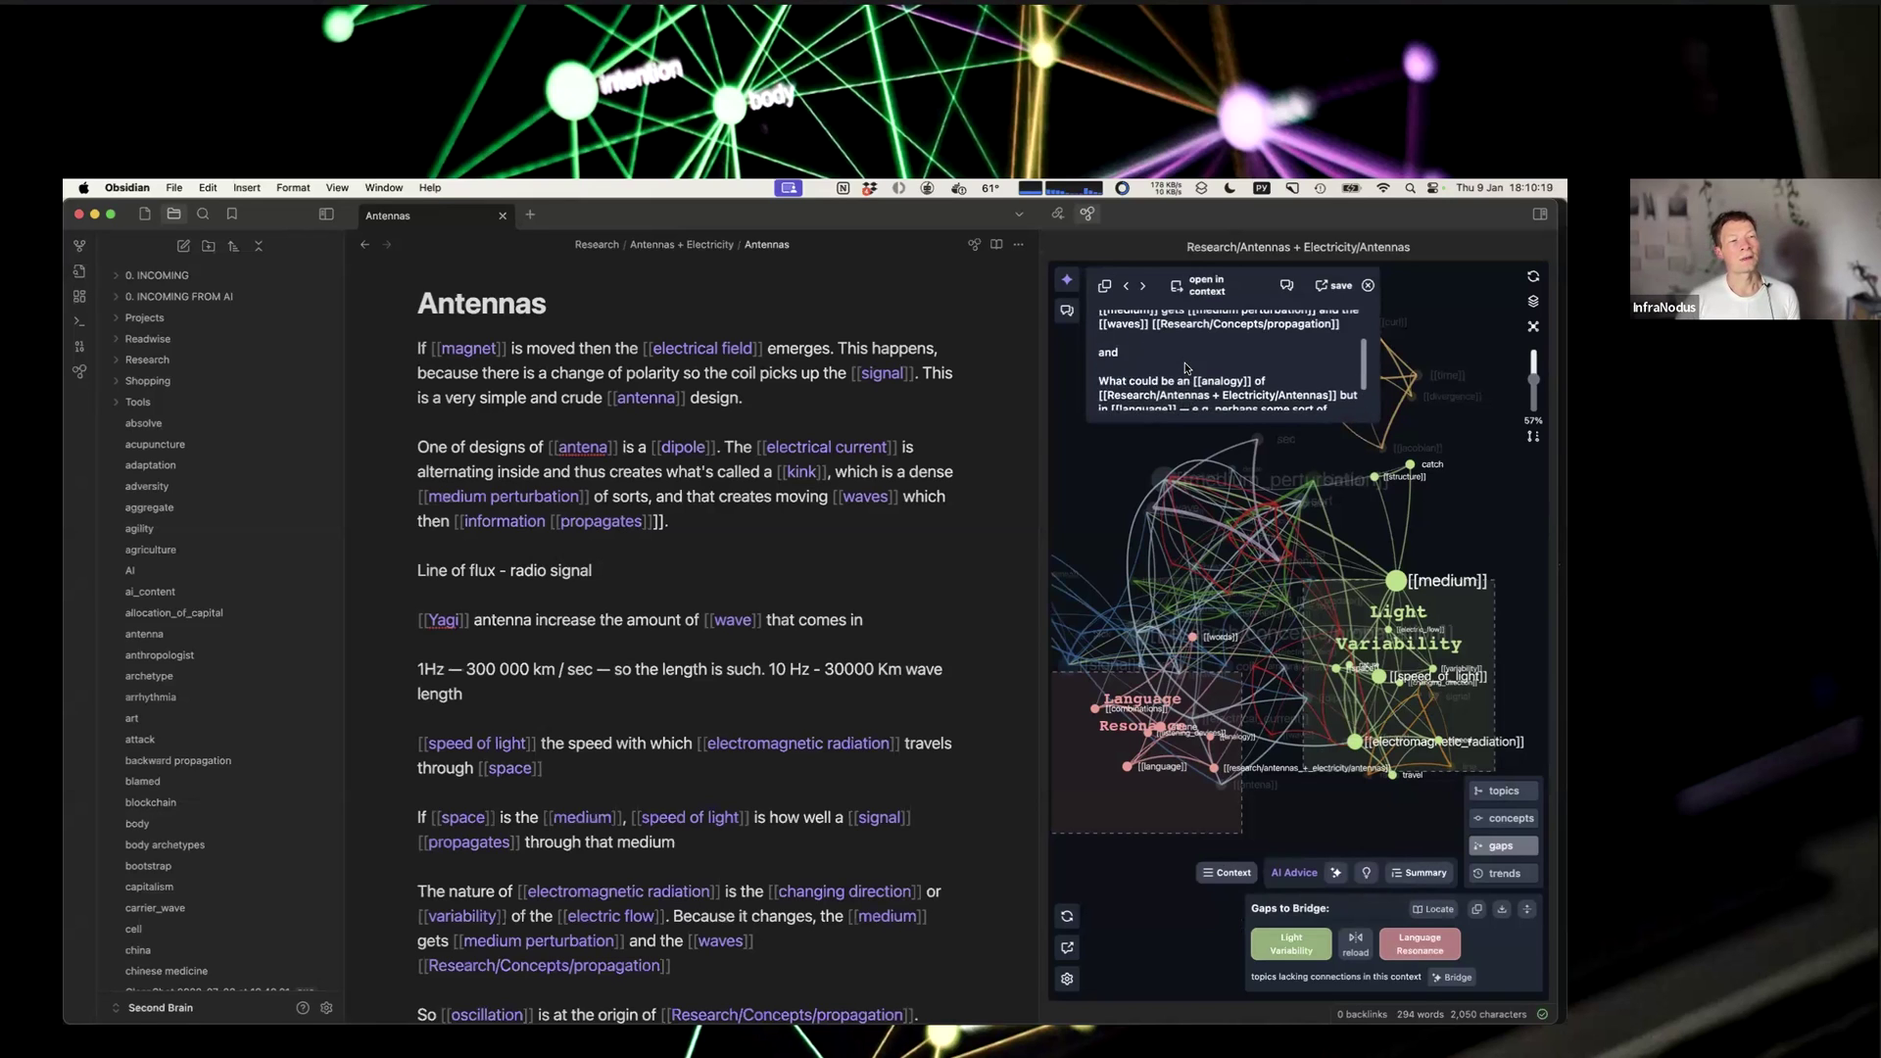
scroll(1188, 369, down, 2)
scroll(1185, 368, up, 2)
scroll(1187, 369, down, 2)
scroll(1189, 370, up, 2)
scroll(1195, 370, down, 3)
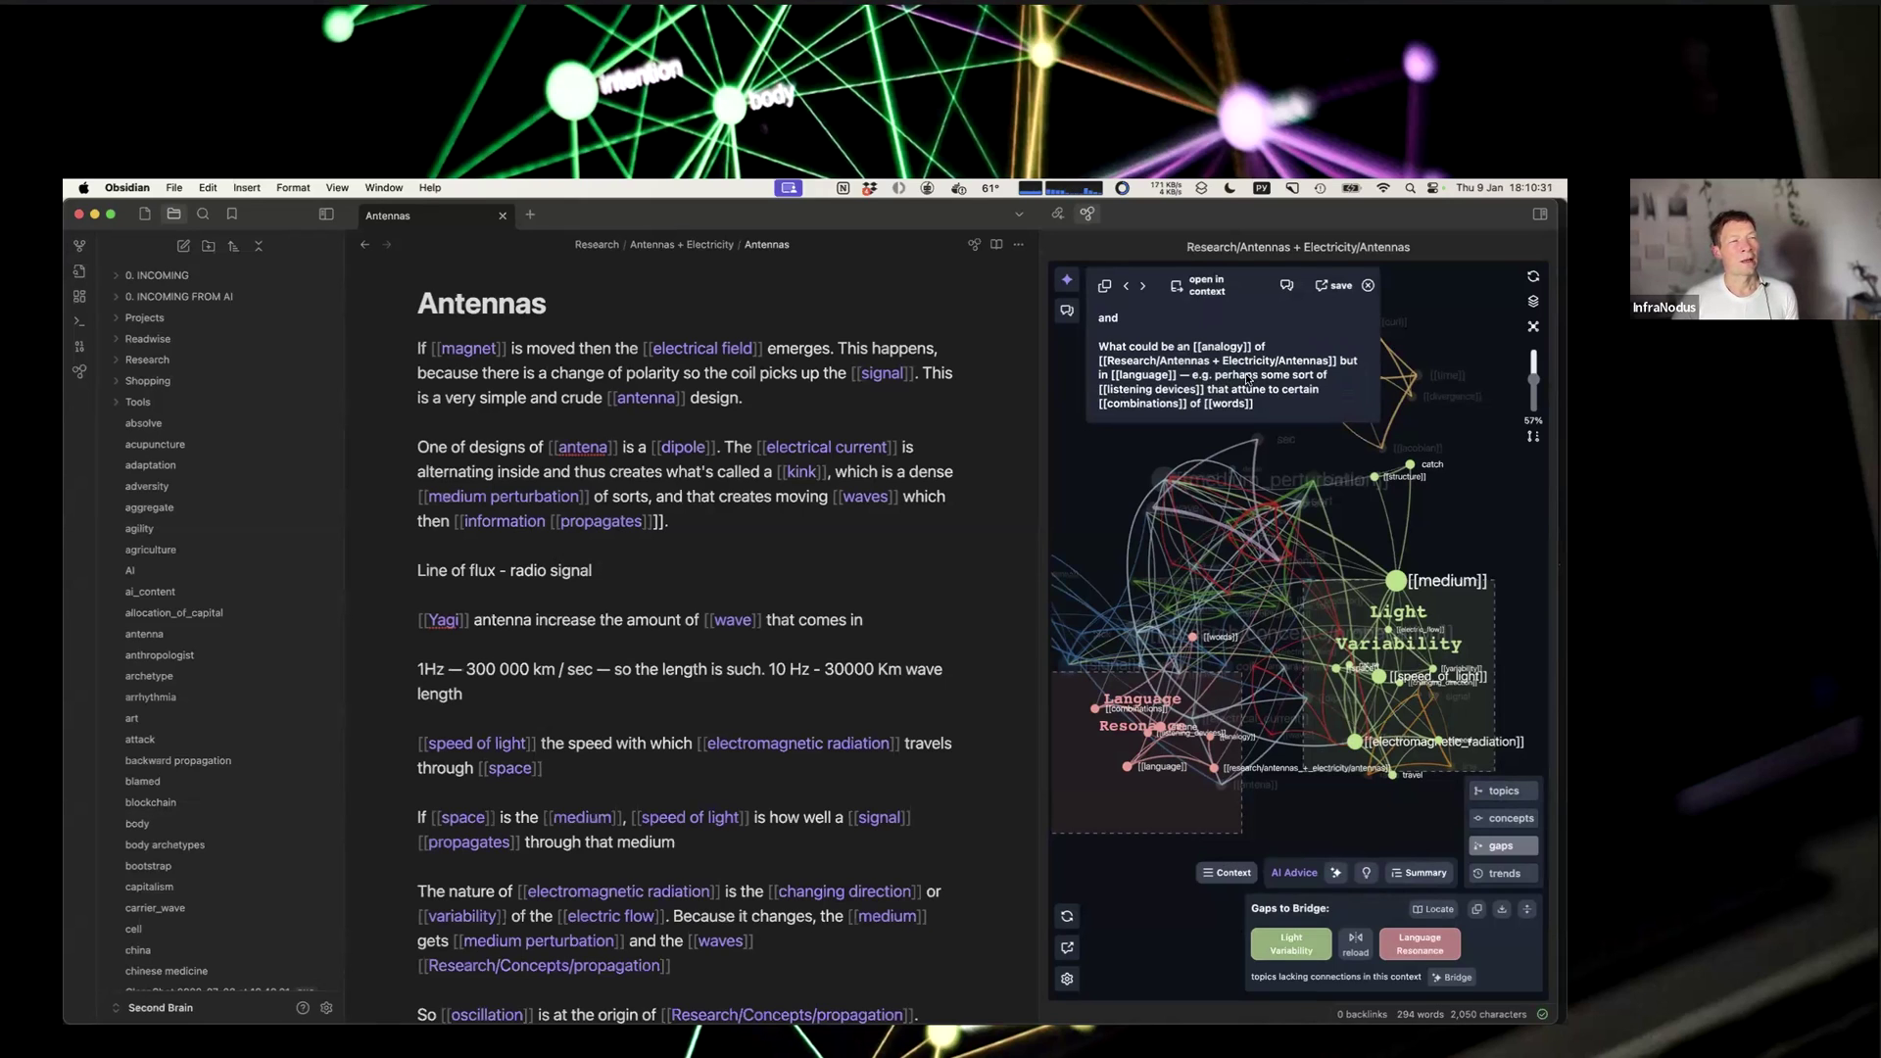
scroll(1252, 382, up, 2)
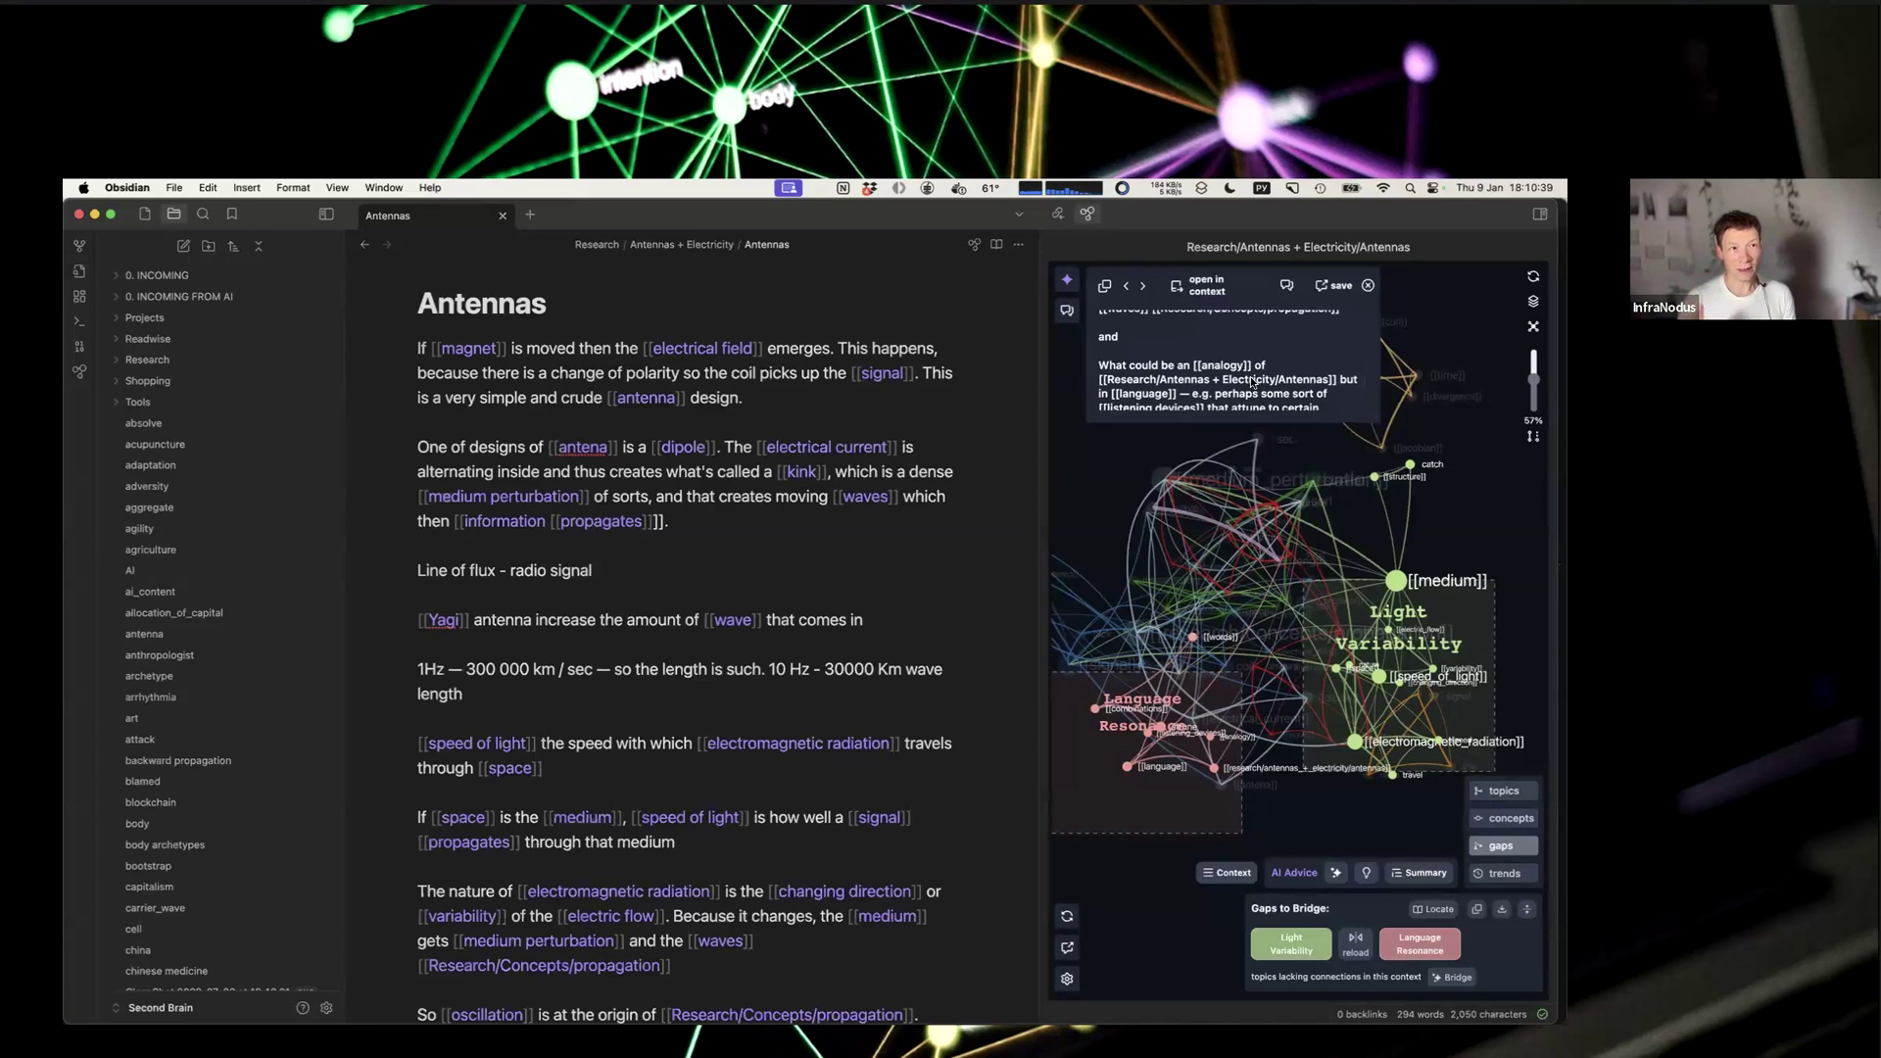
scroll(1244, 362, up, 3)
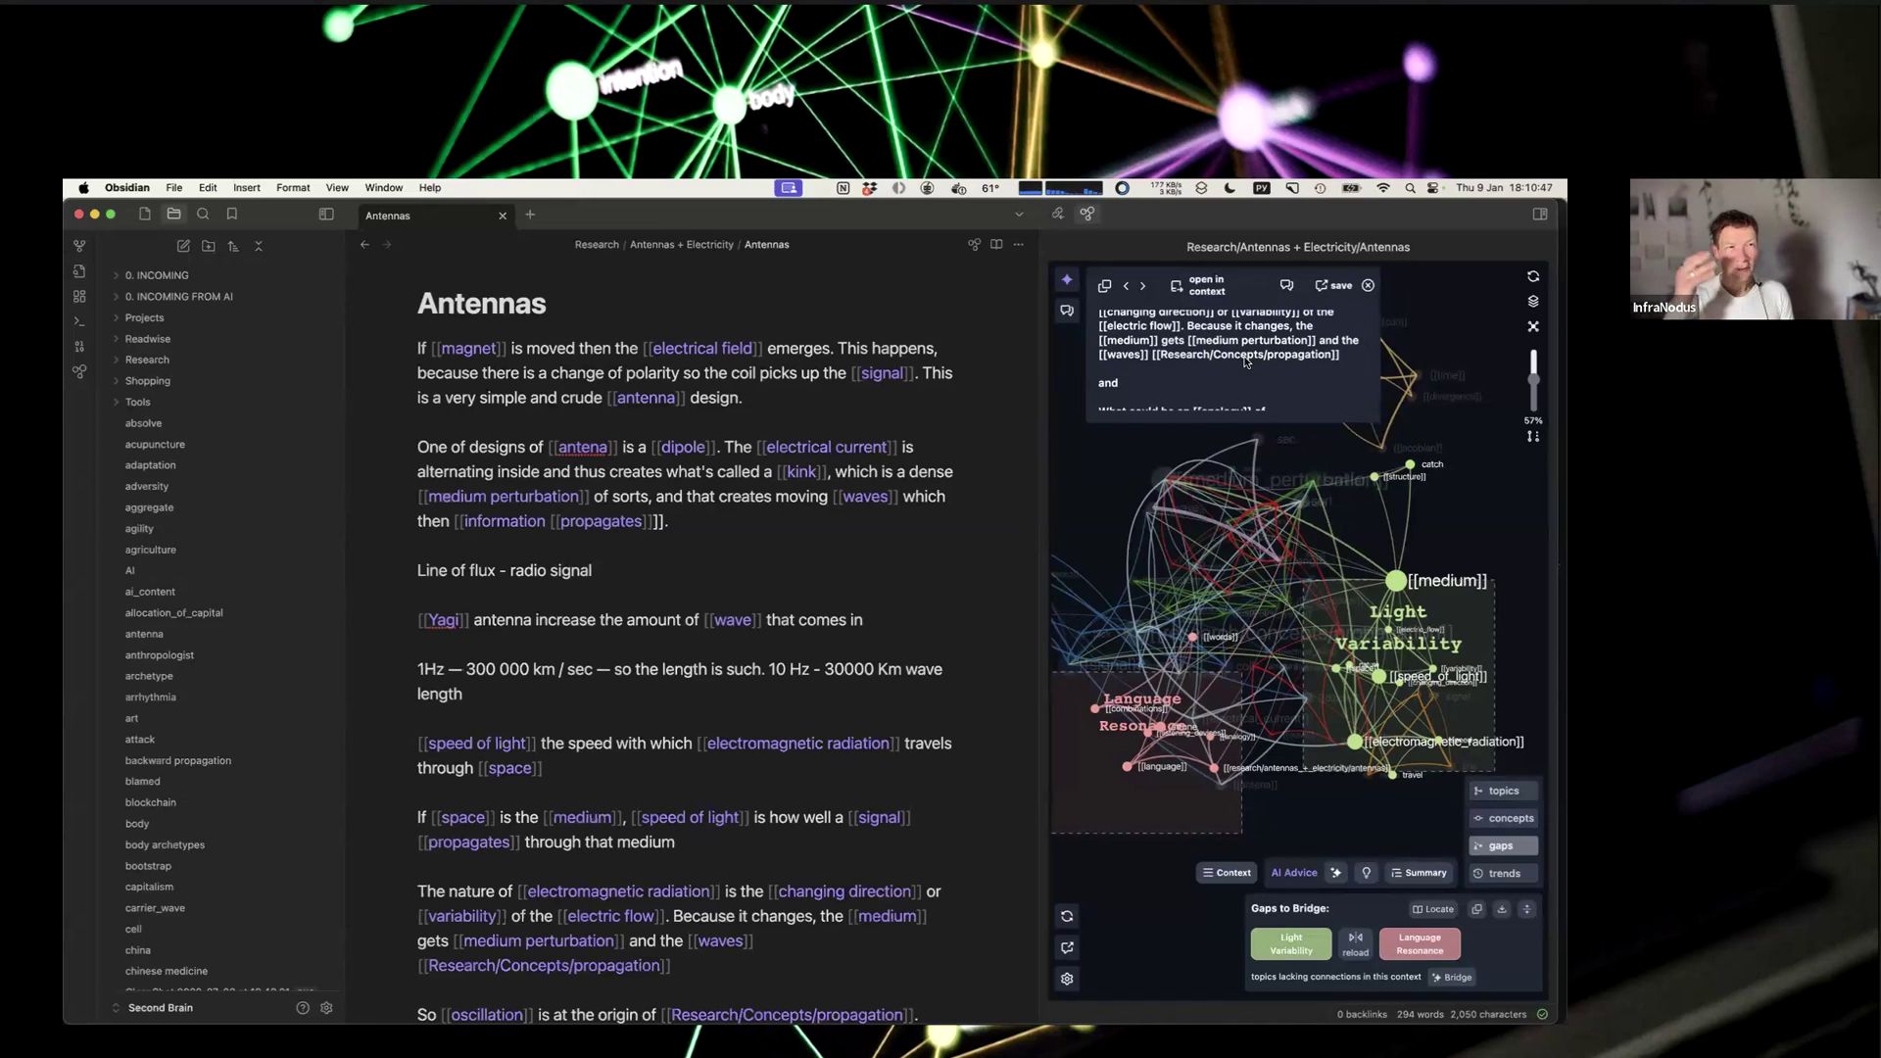
scroll(1268, 345, up, 1)
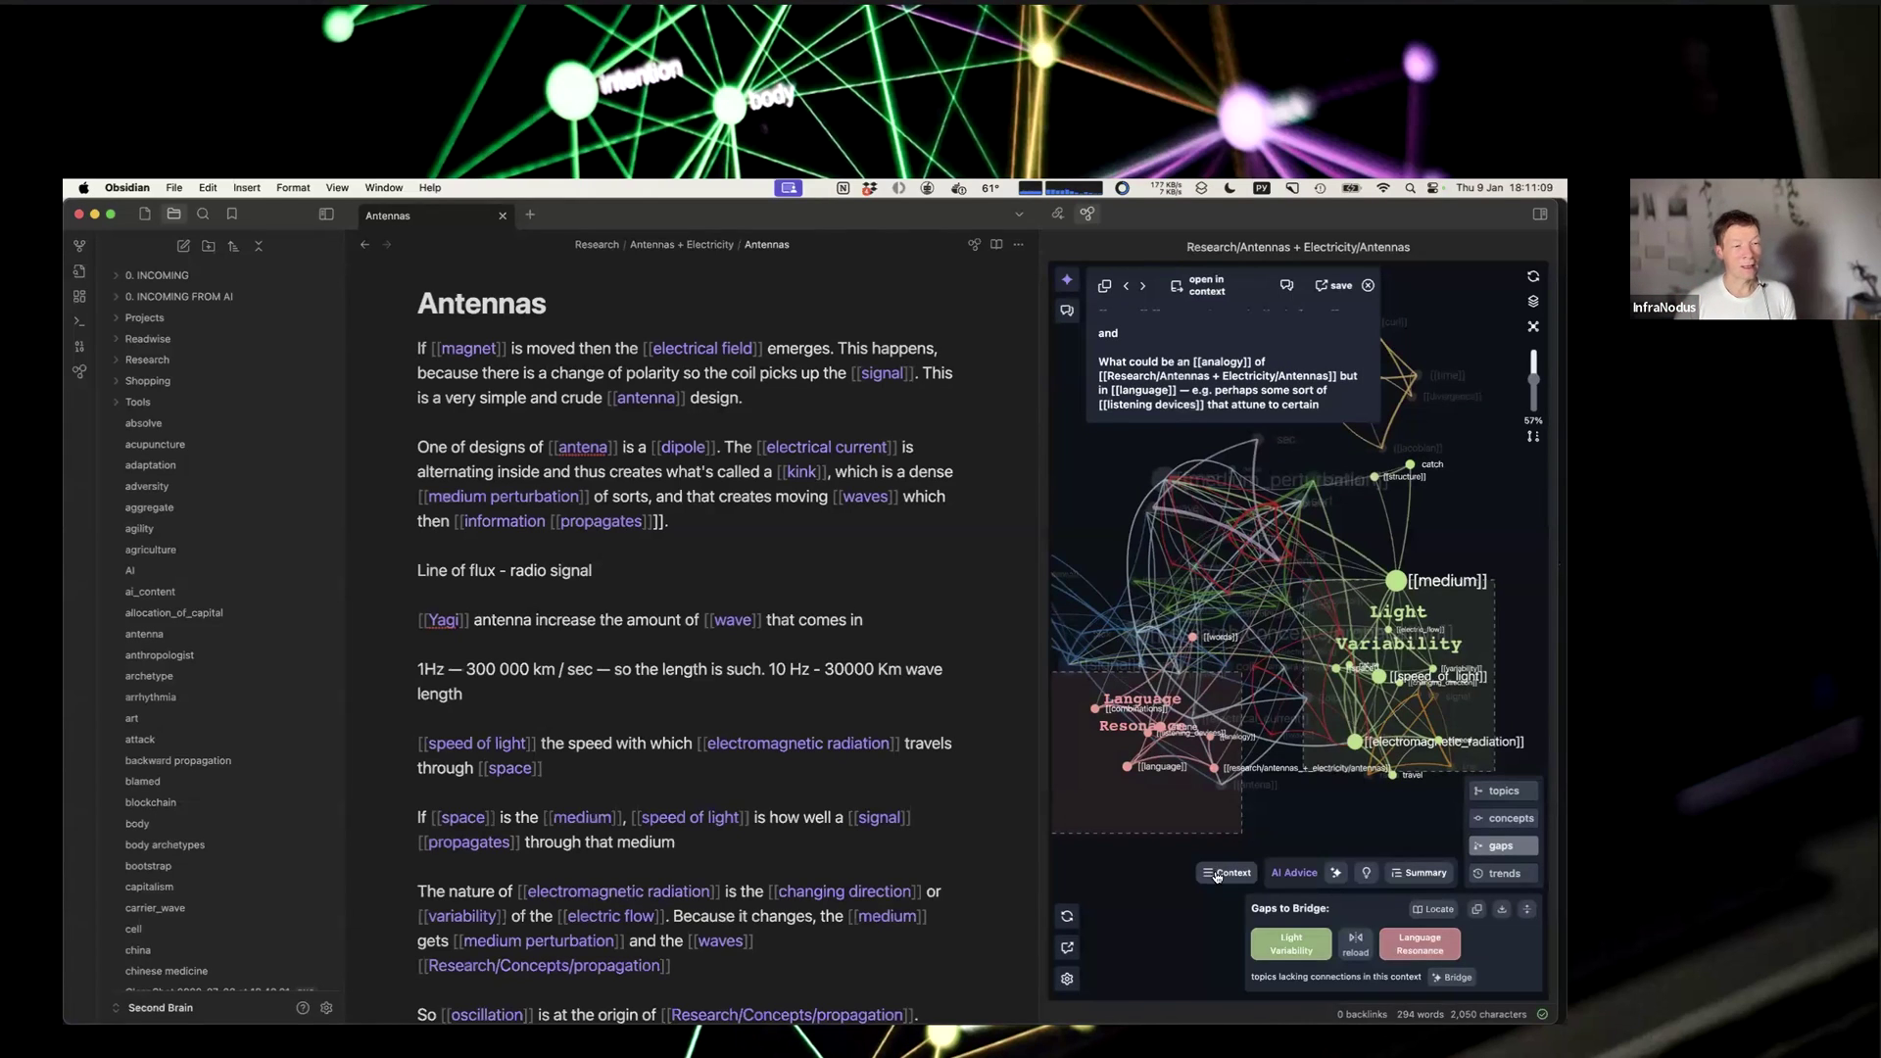
Step: Generate an AI question bridging Light Variability and Language Resonance and send it to the AI chat
click(1354, 877)
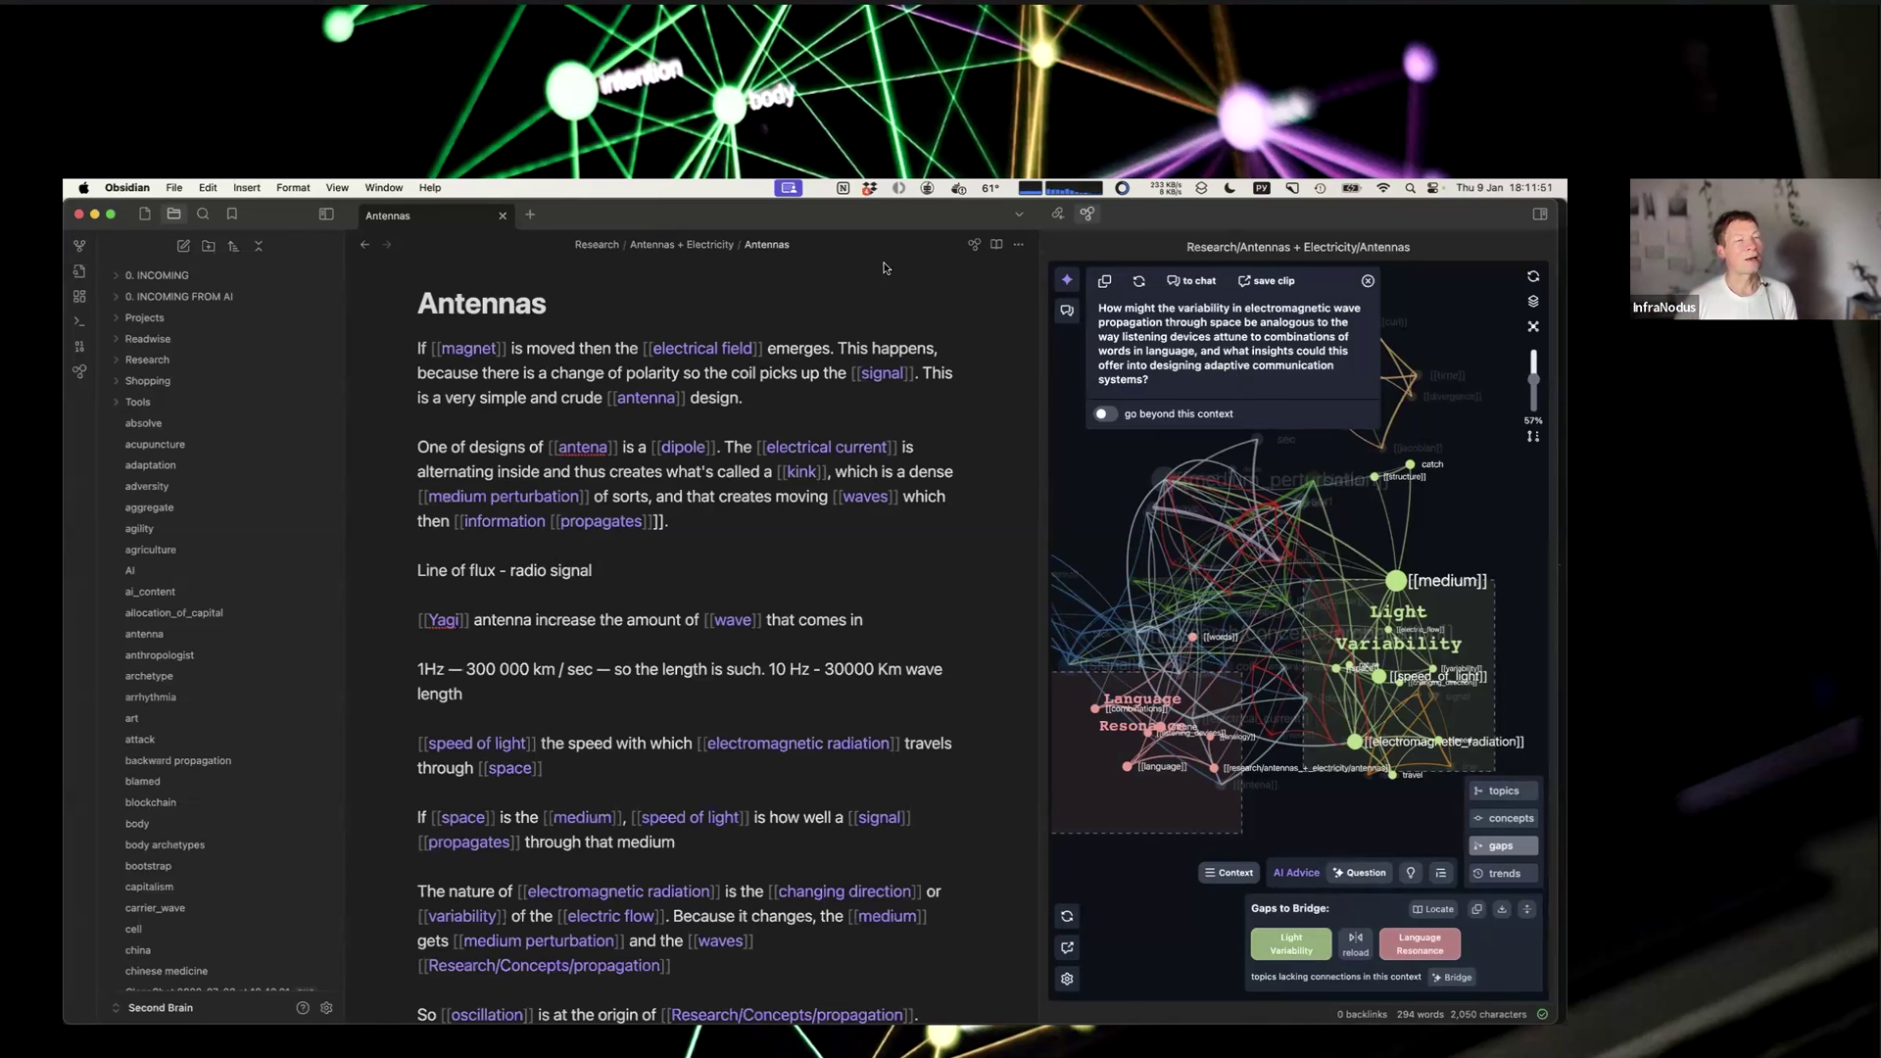
click(1197, 282)
Step: Submit the generated question to the AI chat with "go beyond this context" turned off
click(1112, 653)
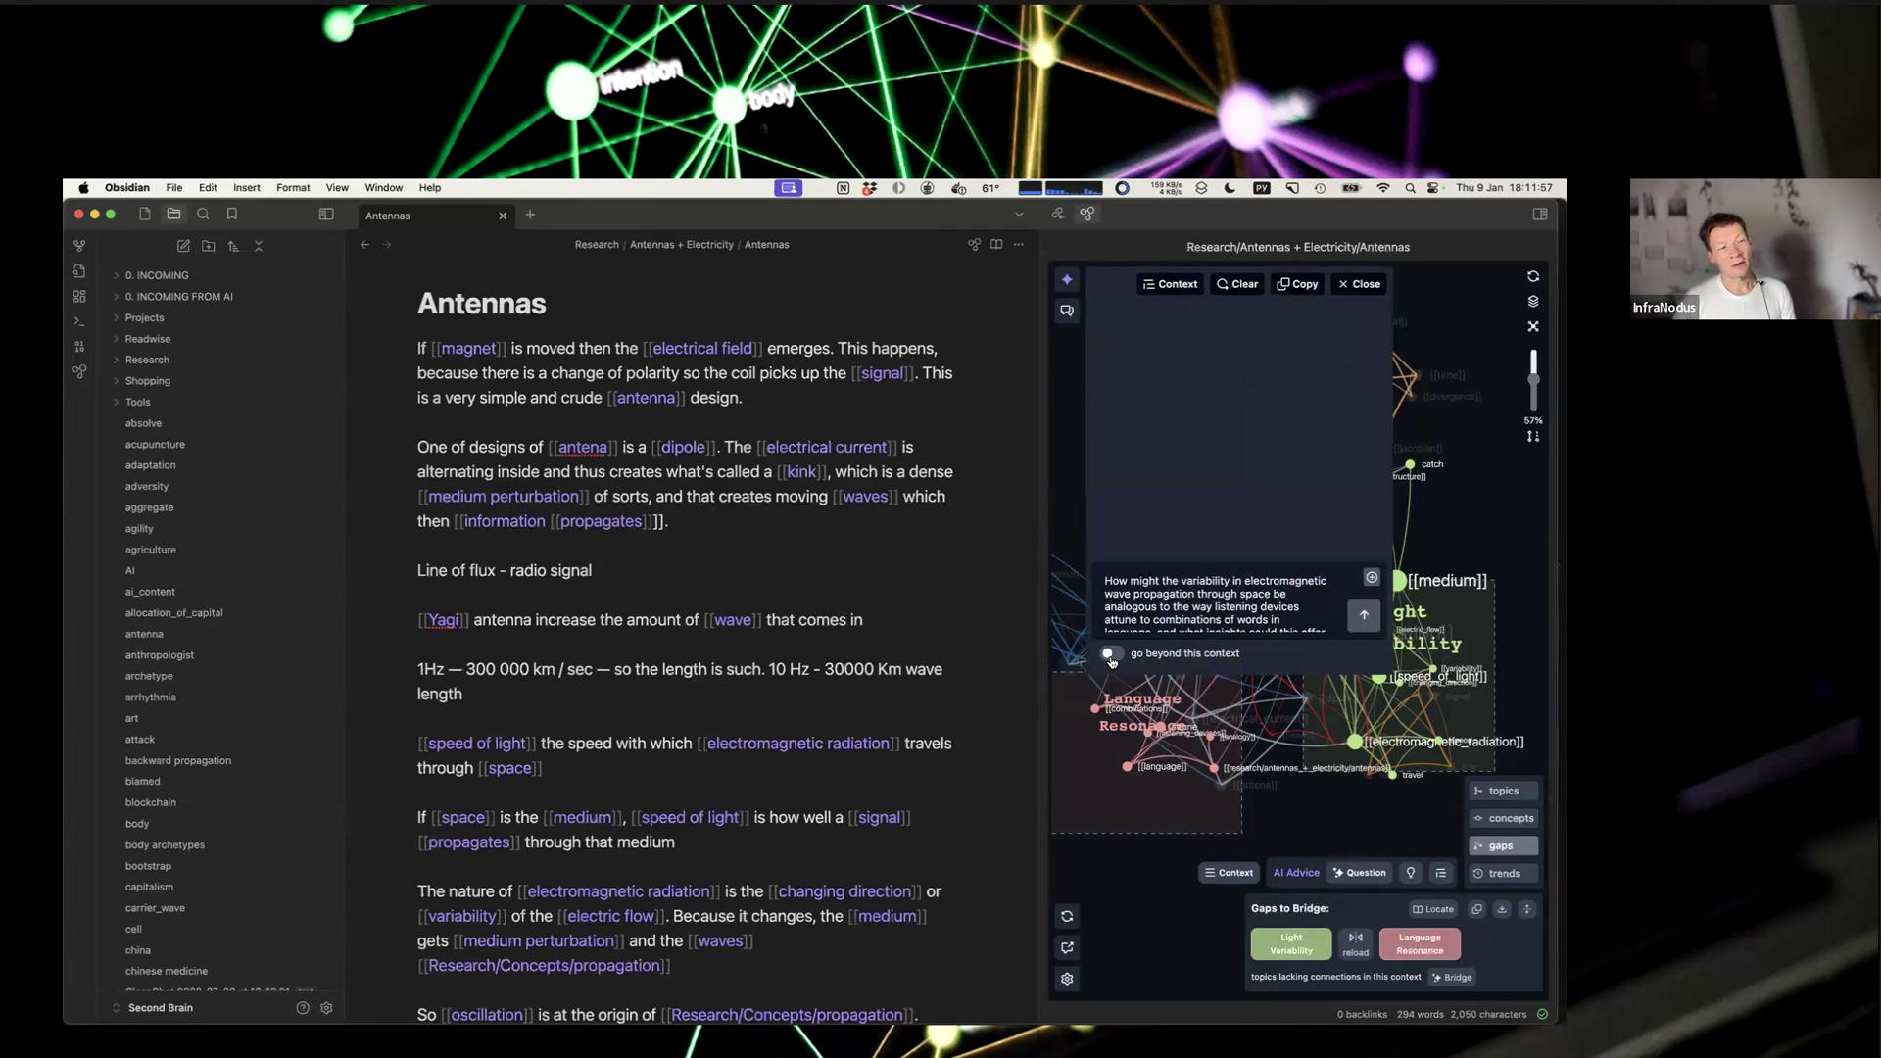
click(1112, 653)
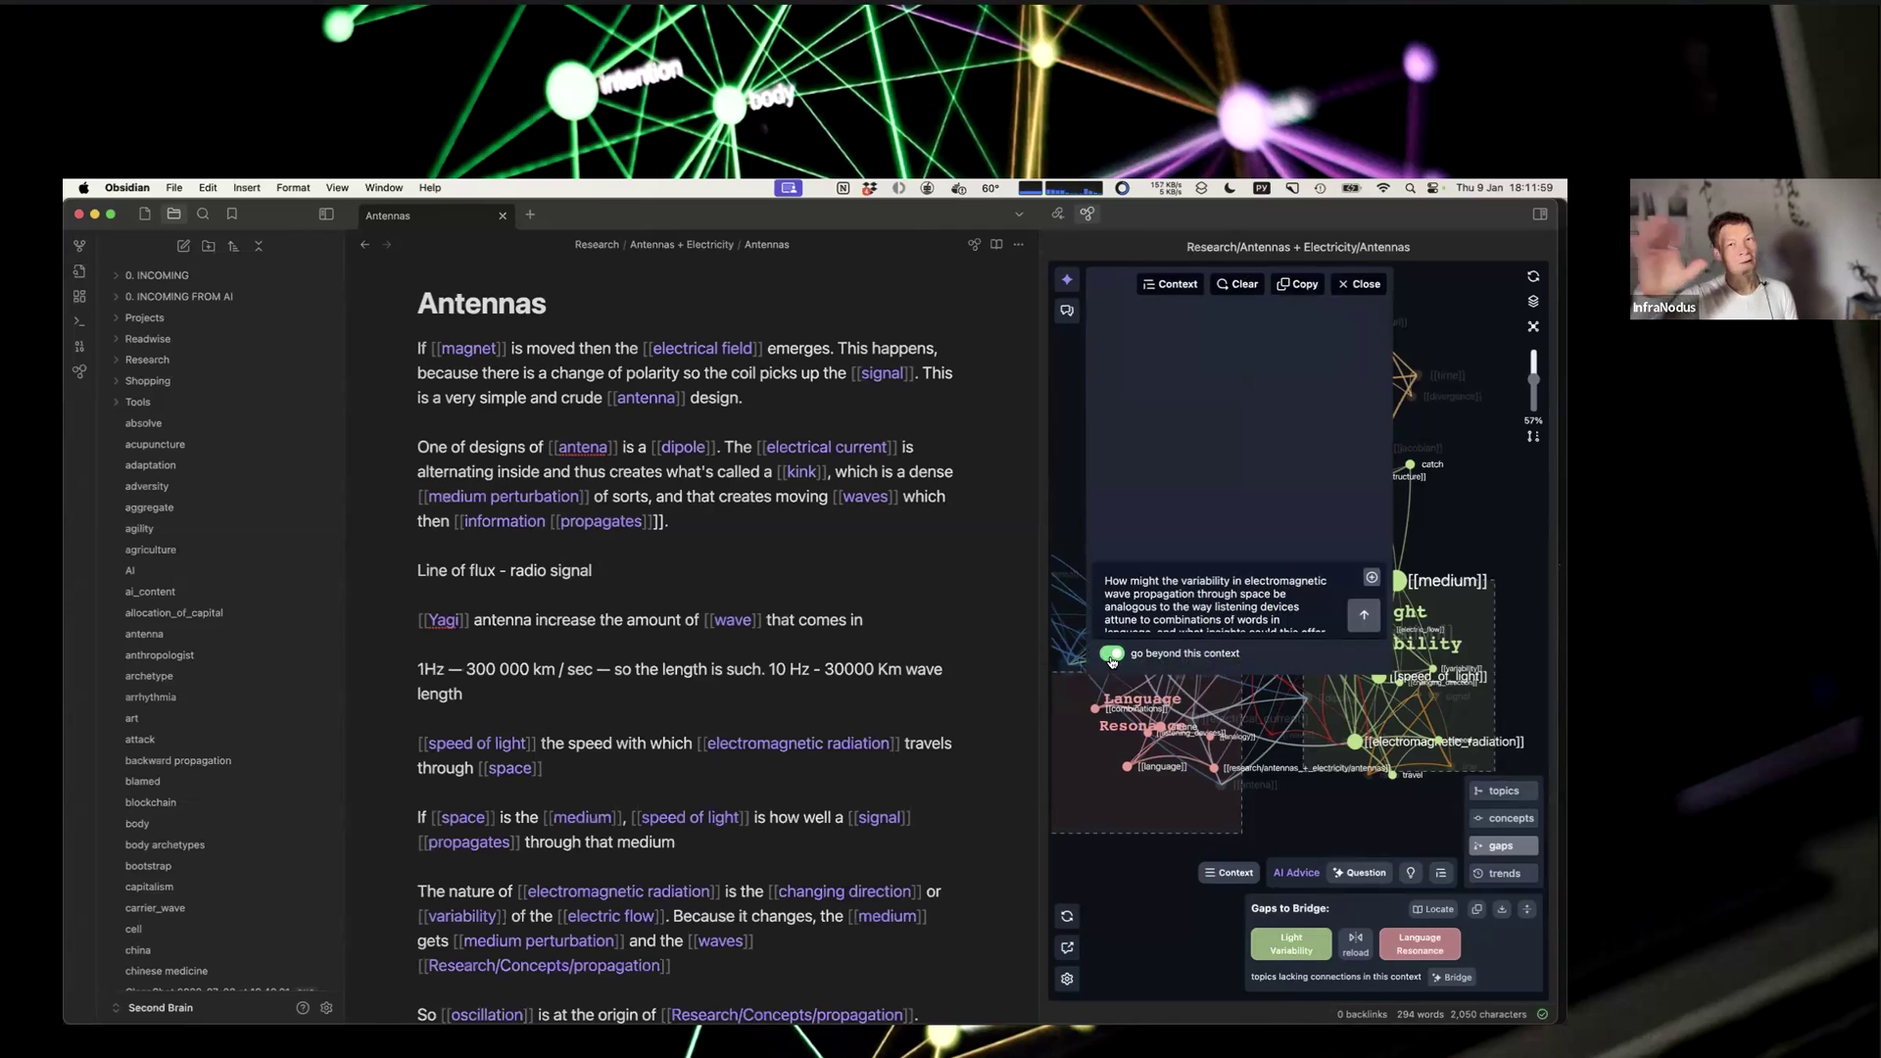
click(1111, 658)
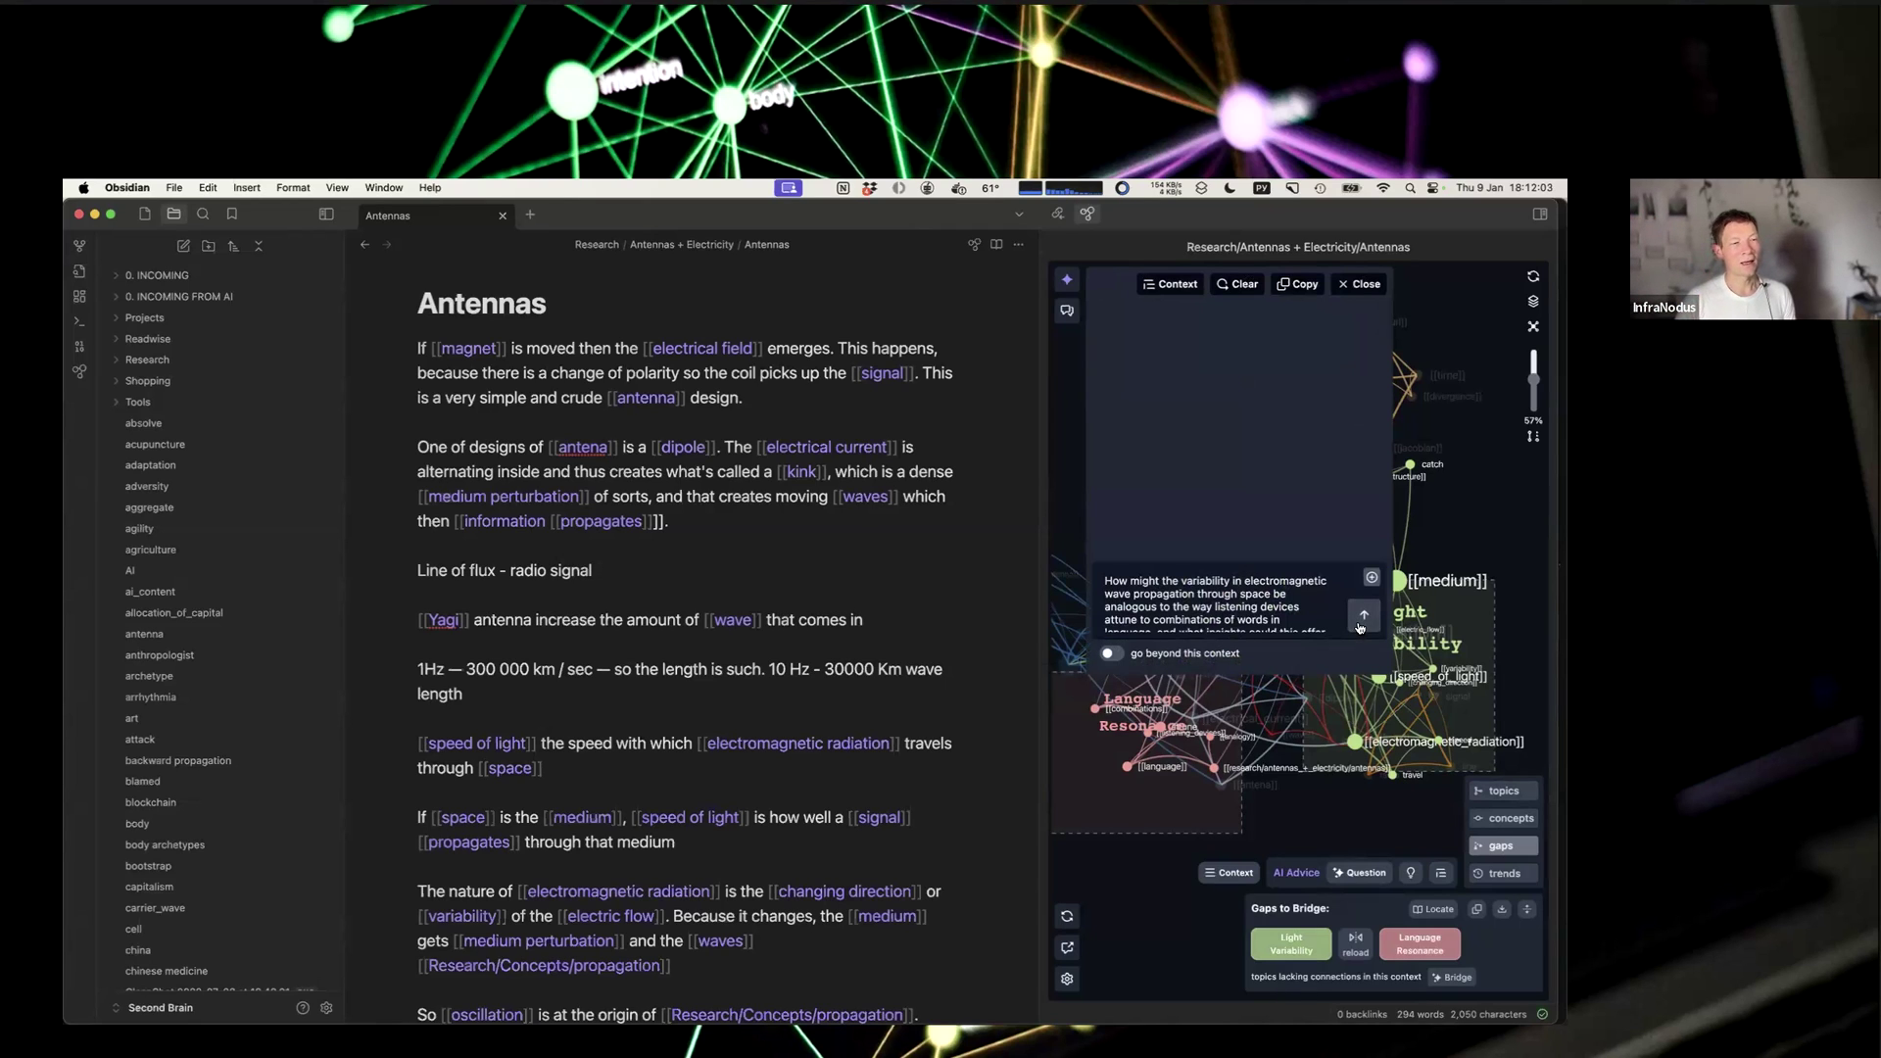
click(1360, 623)
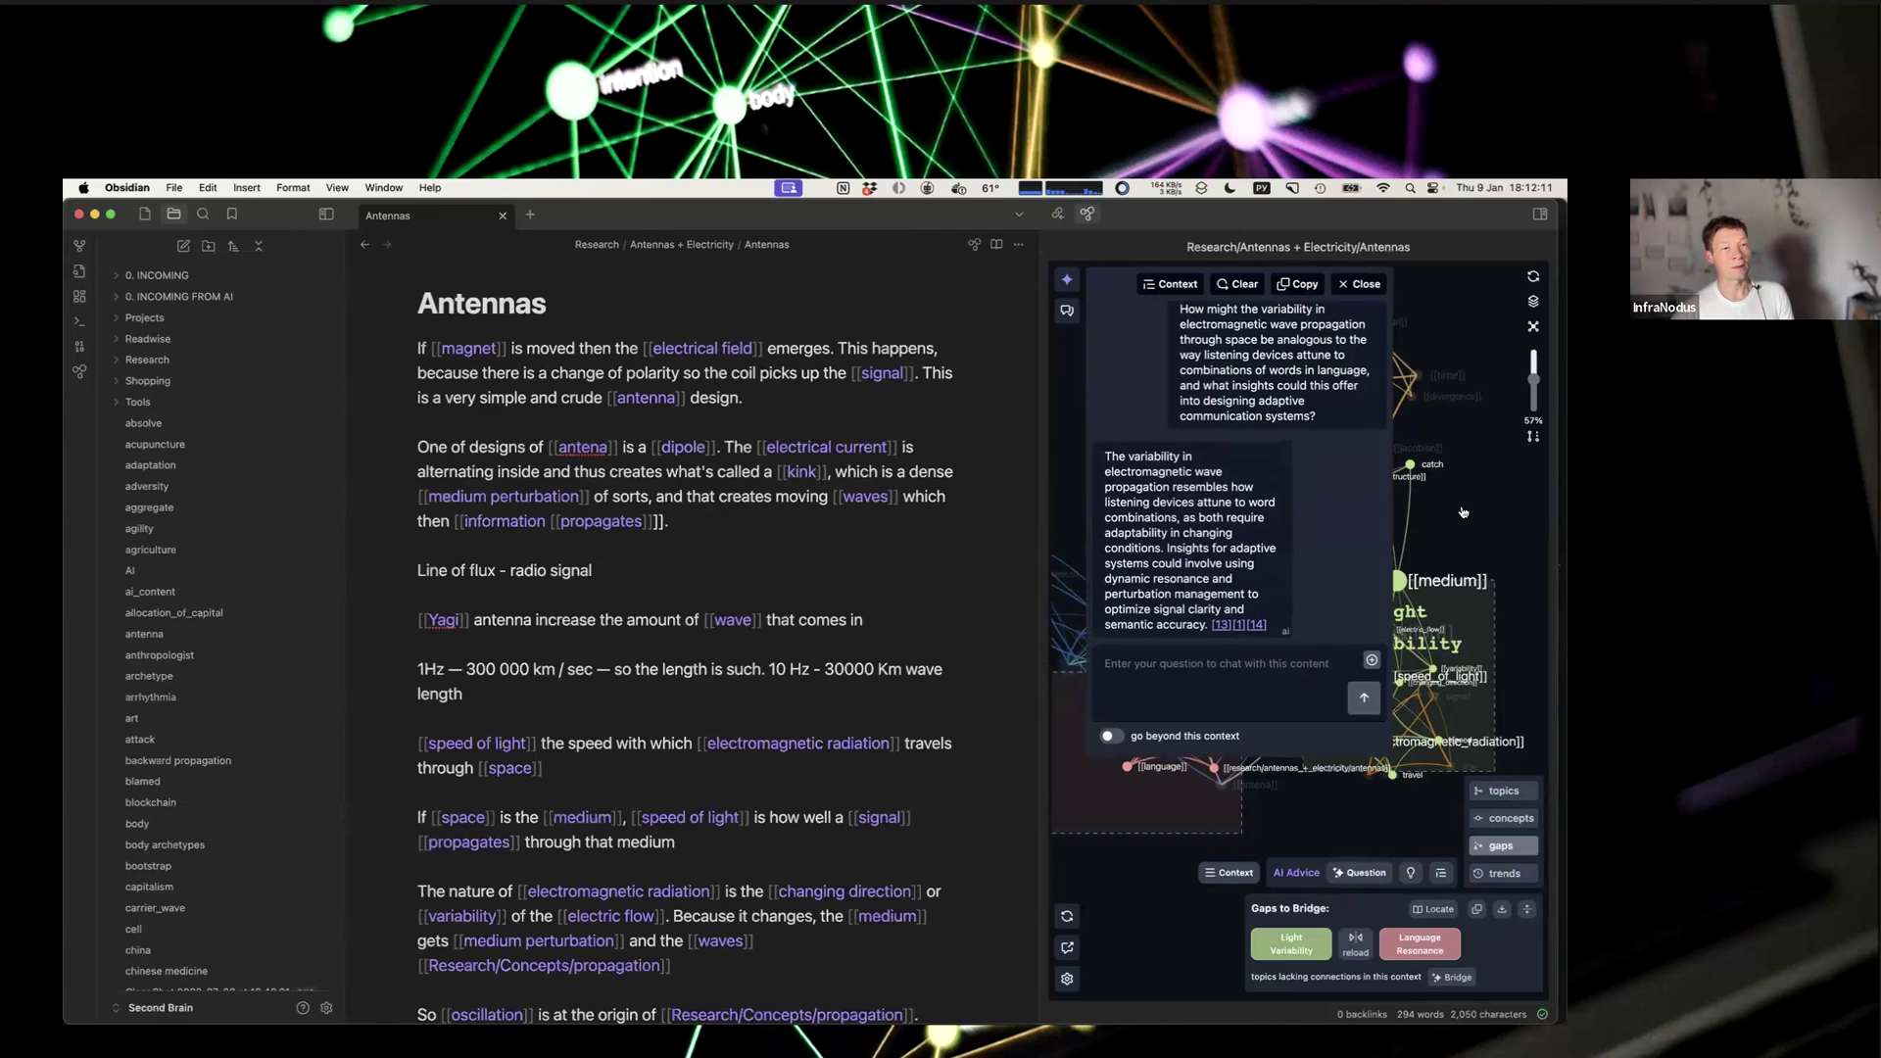
Step: Display the source statements cited in the AI answer, read the excerpt, and close the AI chat
scroll(1190, 577, down, 1)
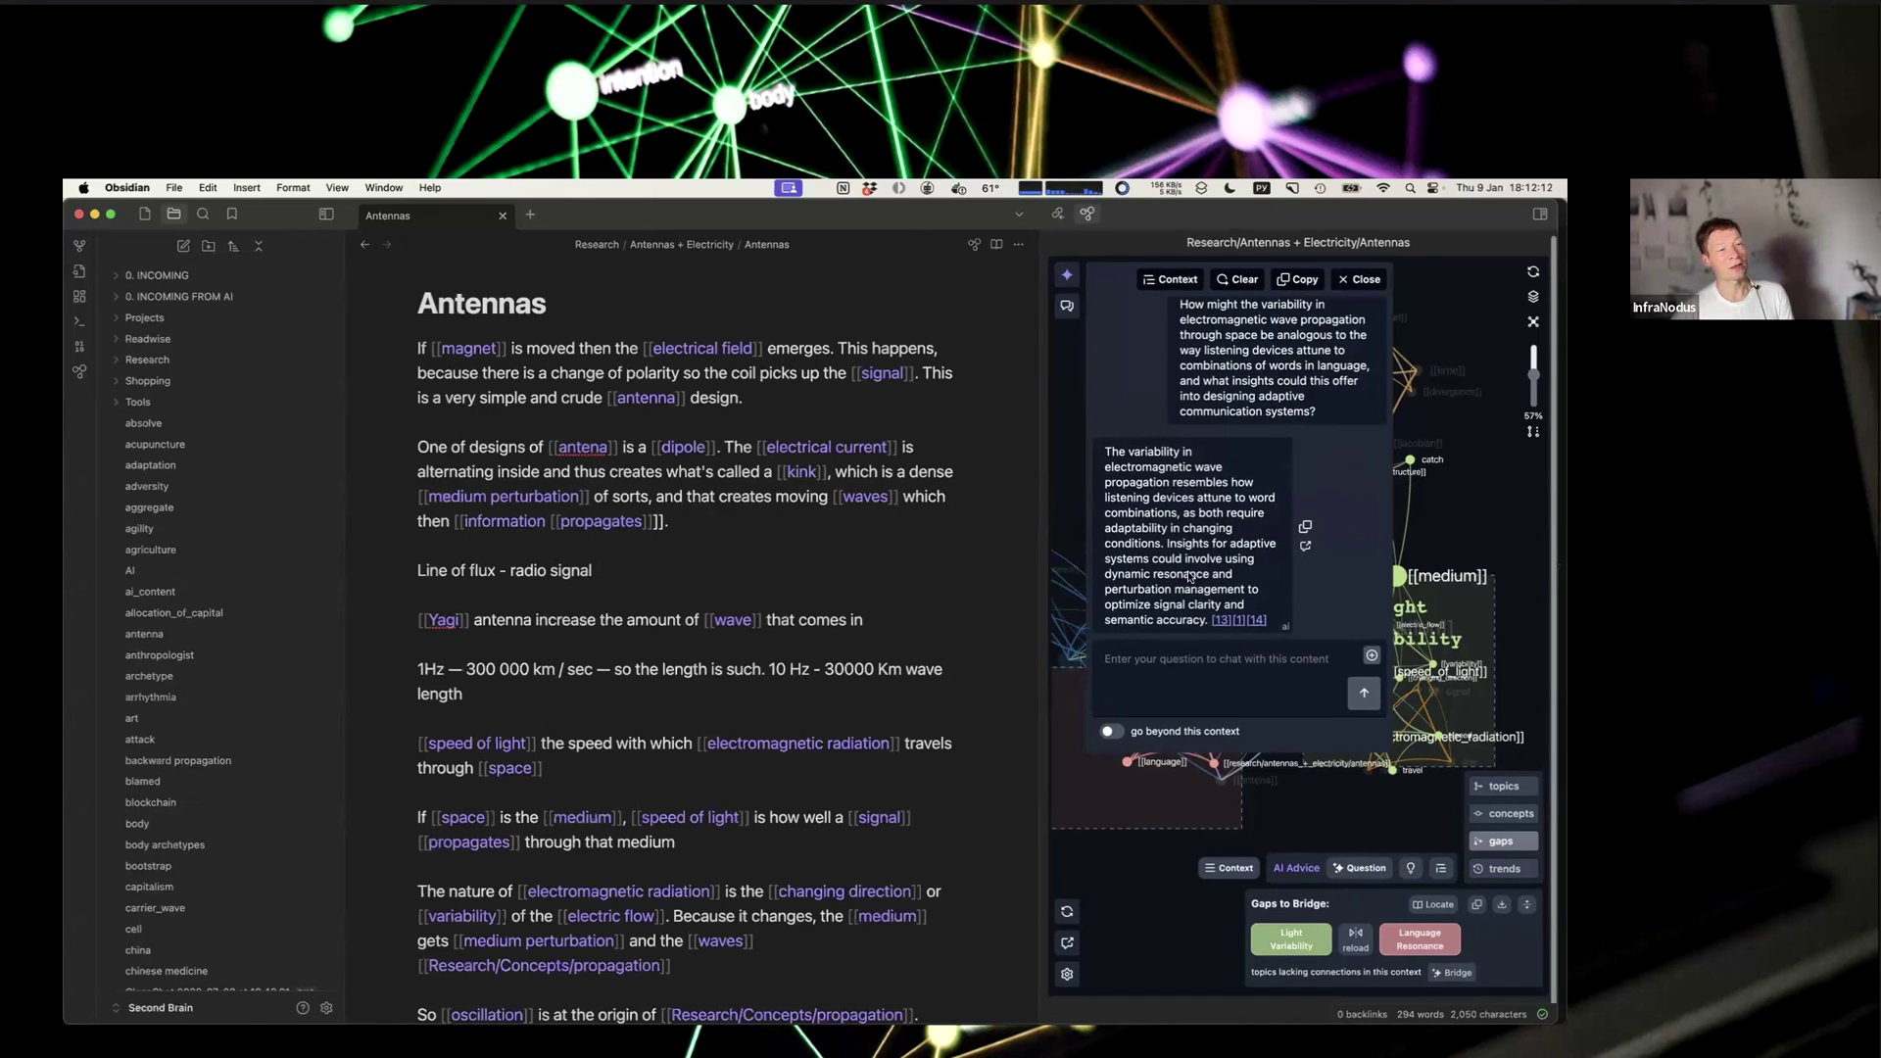
click(1231, 620)
click(1239, 473)
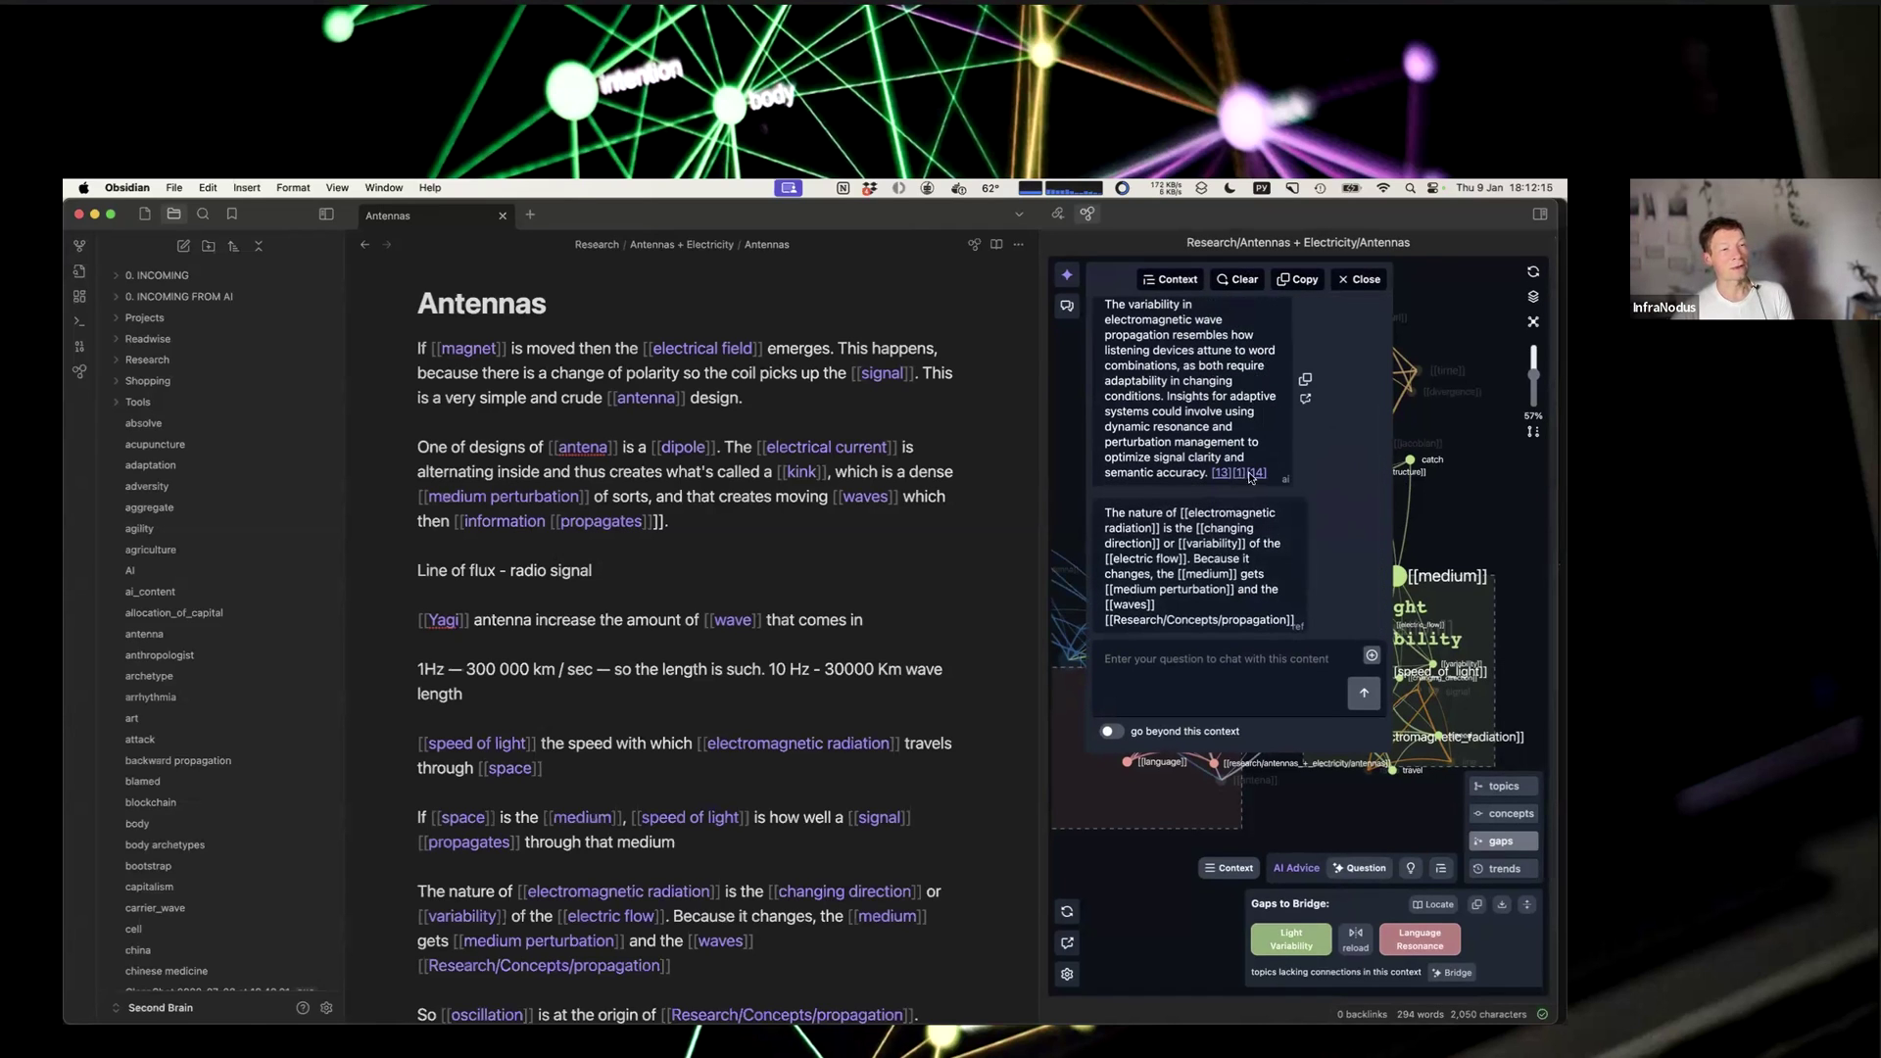
click(1364, 283)
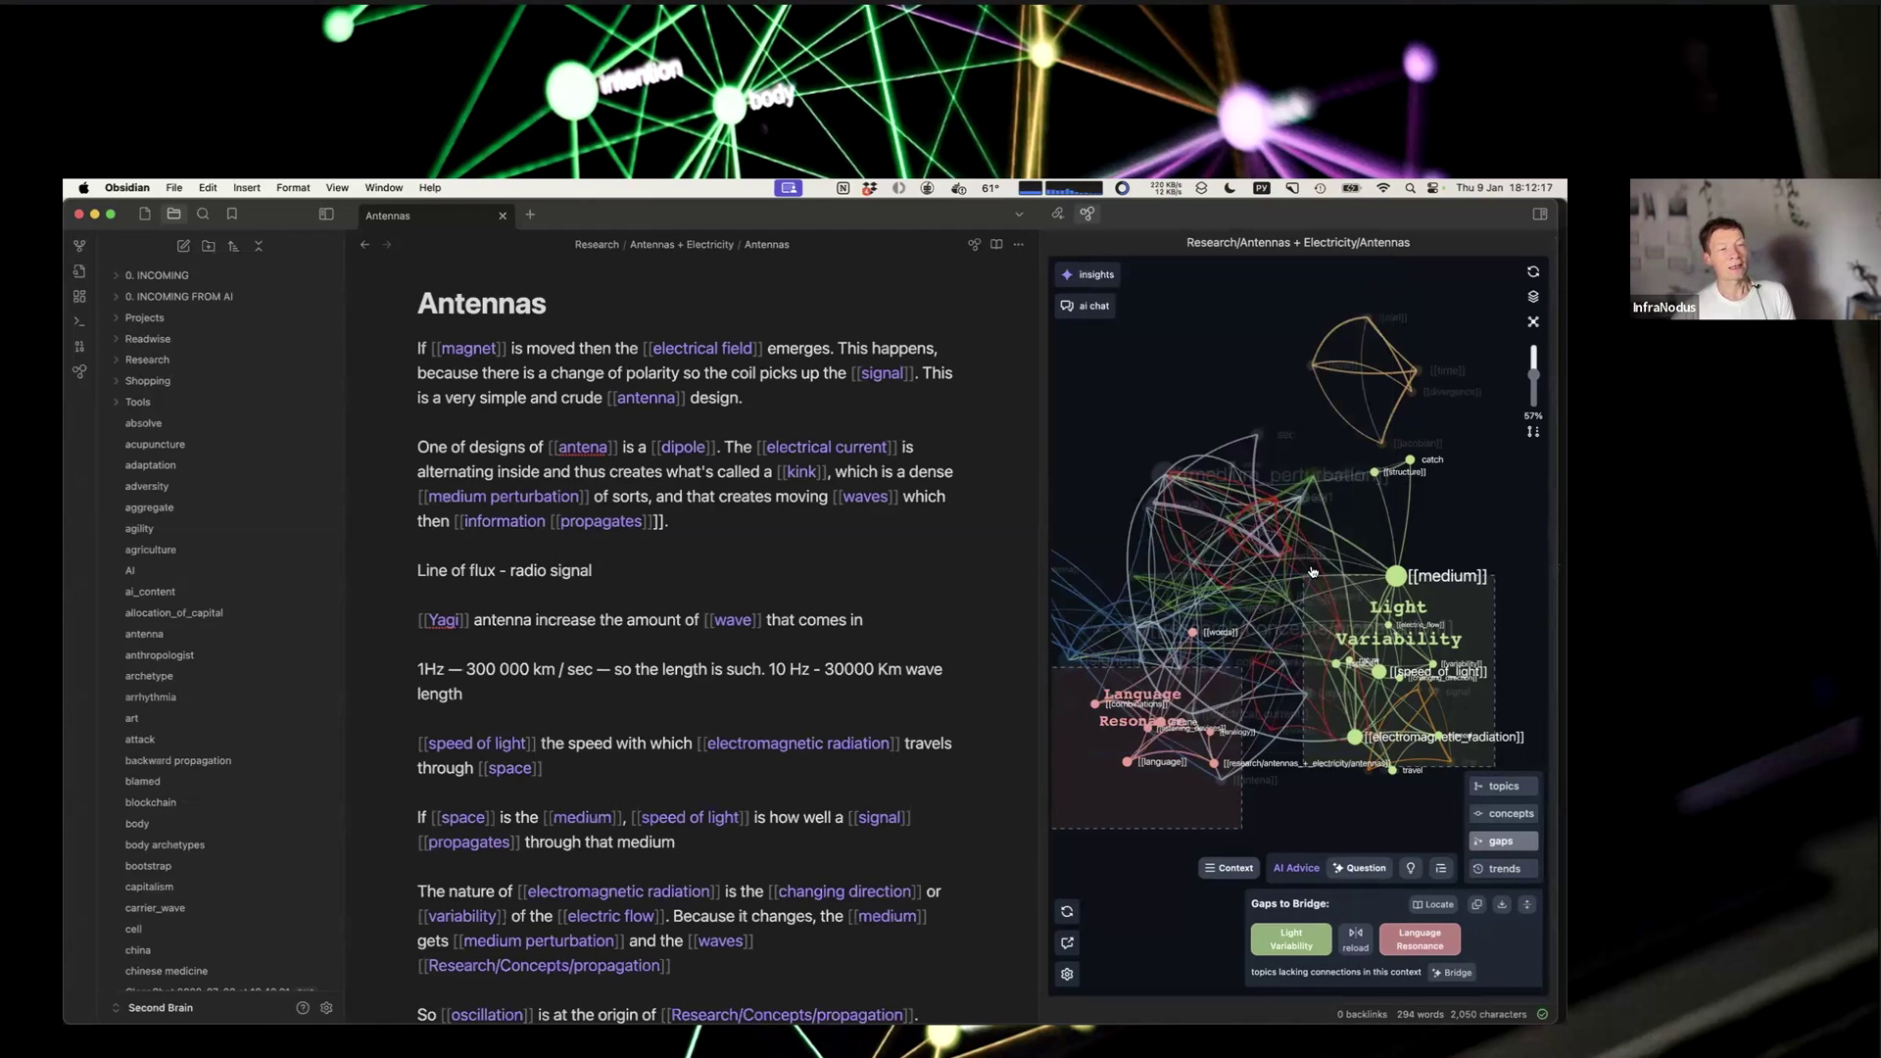
Step: Reset the InfraNodus graph to its main topics and display the gap between Light Variability and Language Resonance again
click(1531, 274)
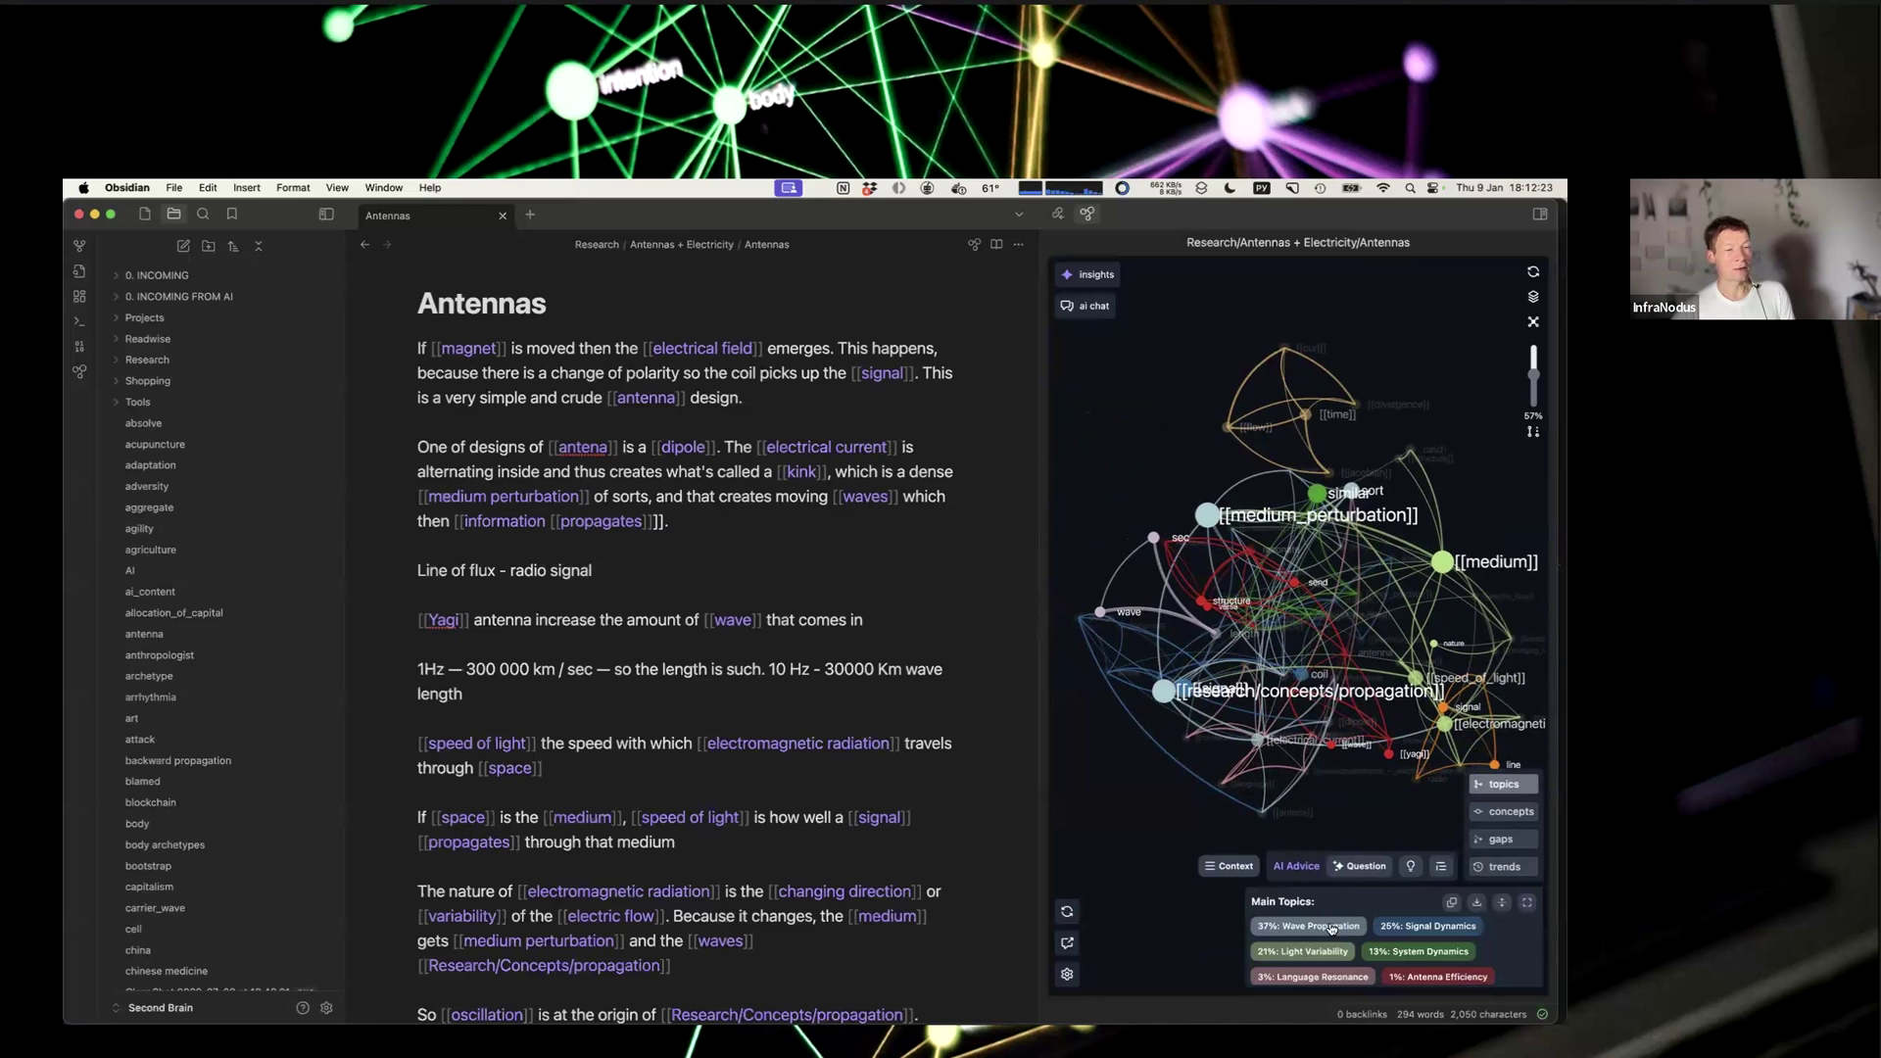
scroll(1392, 694, up, 10)
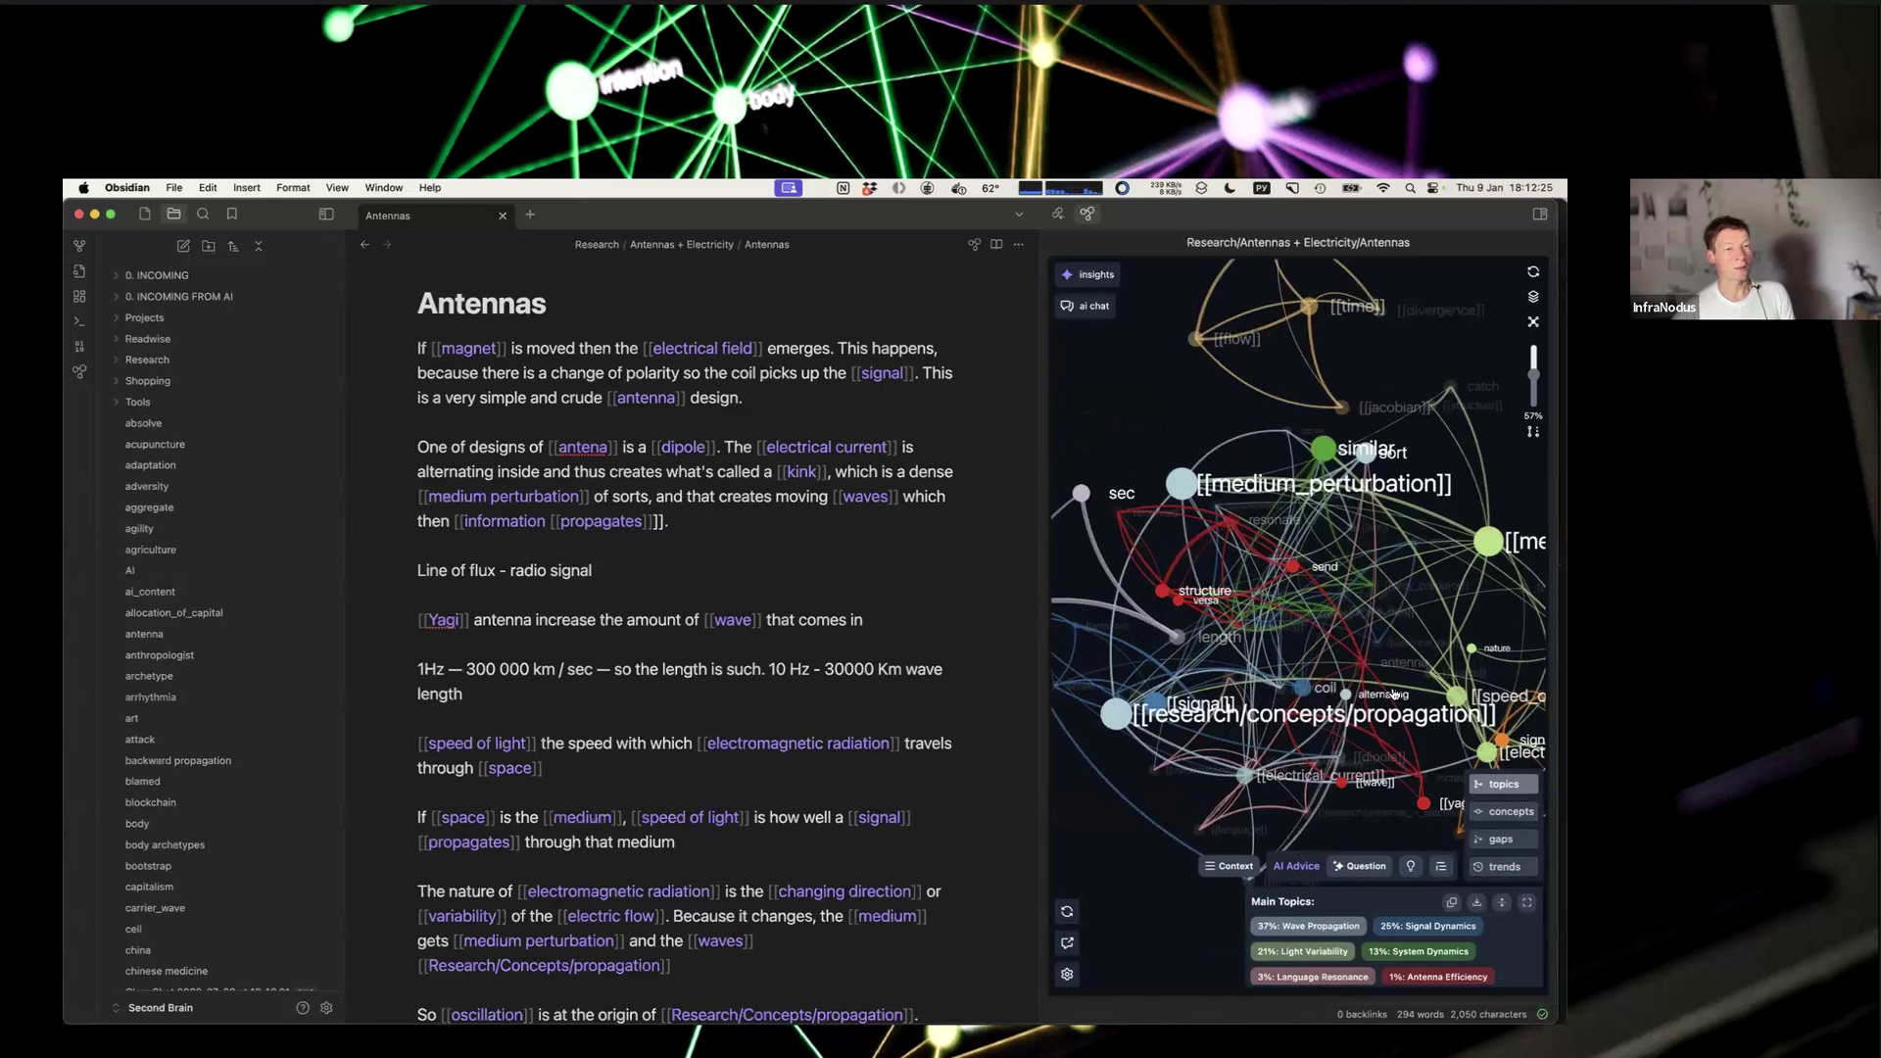
click(1501, 839)
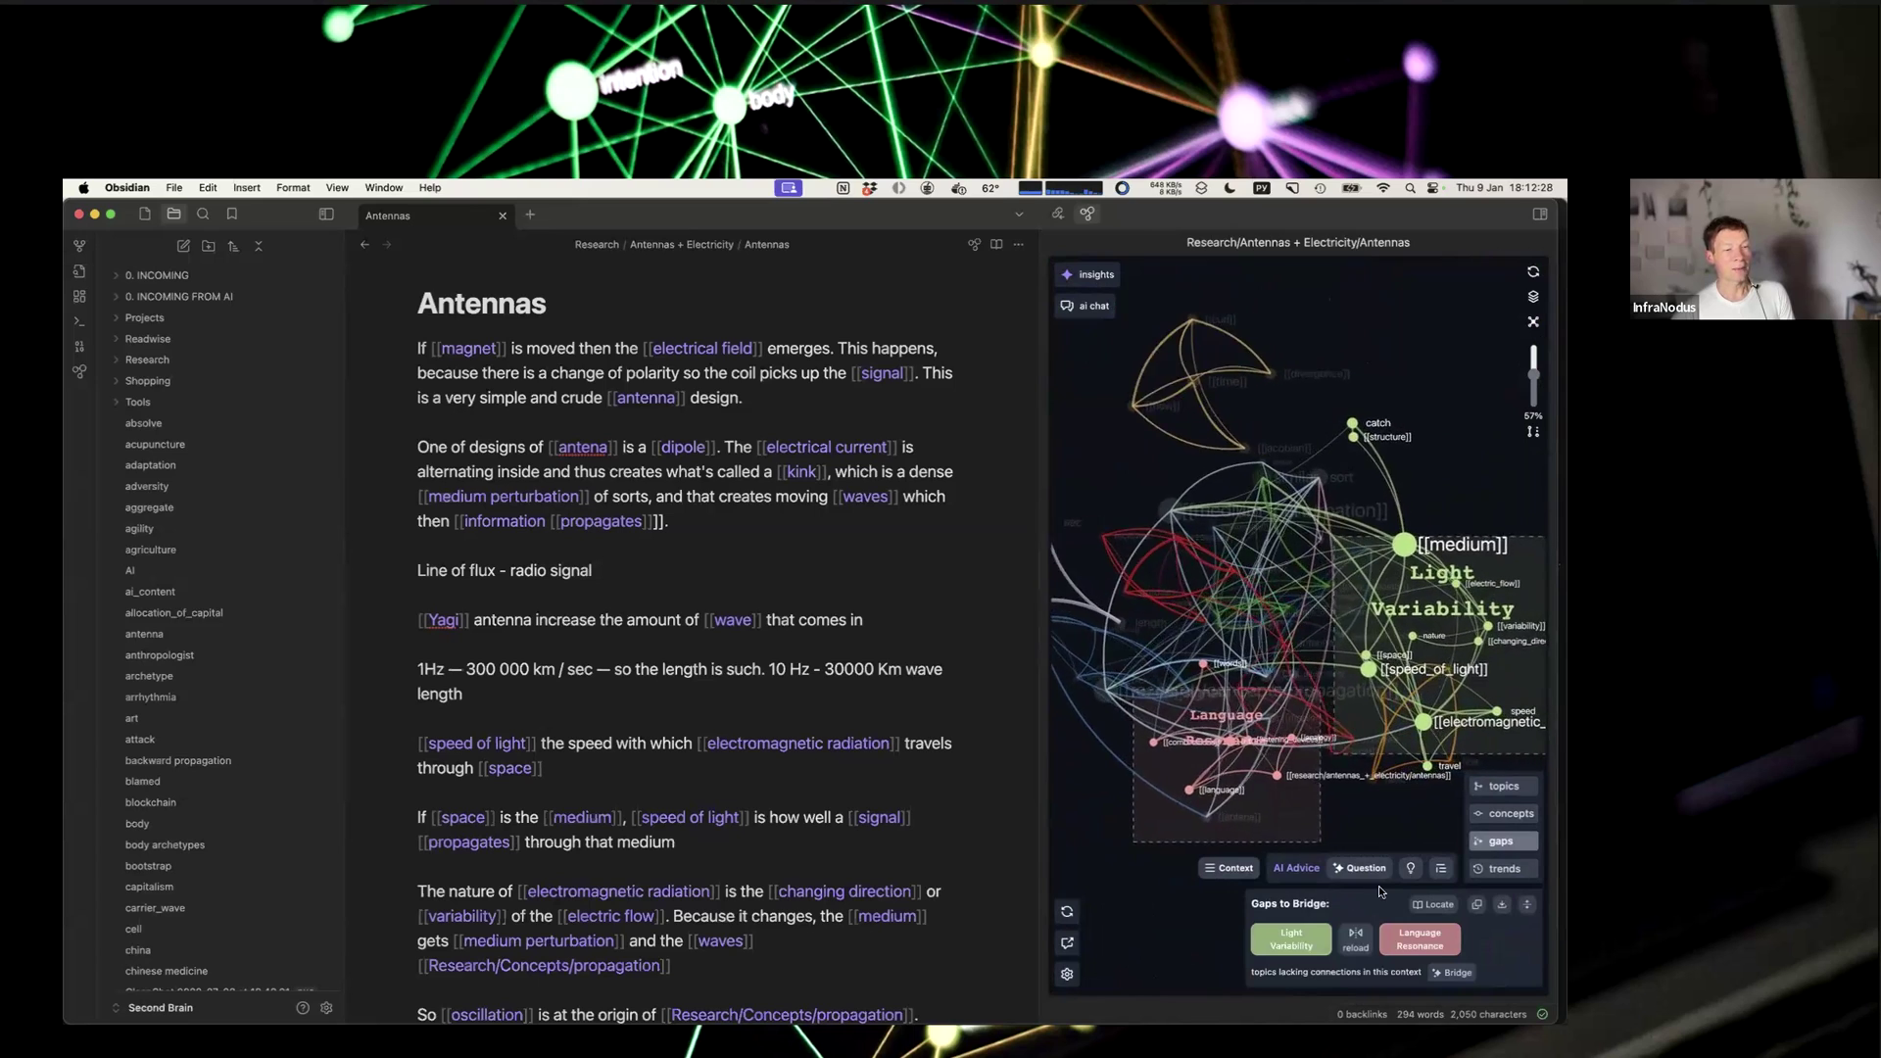
Step: Review the Antennas note from its closing language analogy back to the beginning, alongside the highlighted topic gap
scroll(812, 723, down, 15)
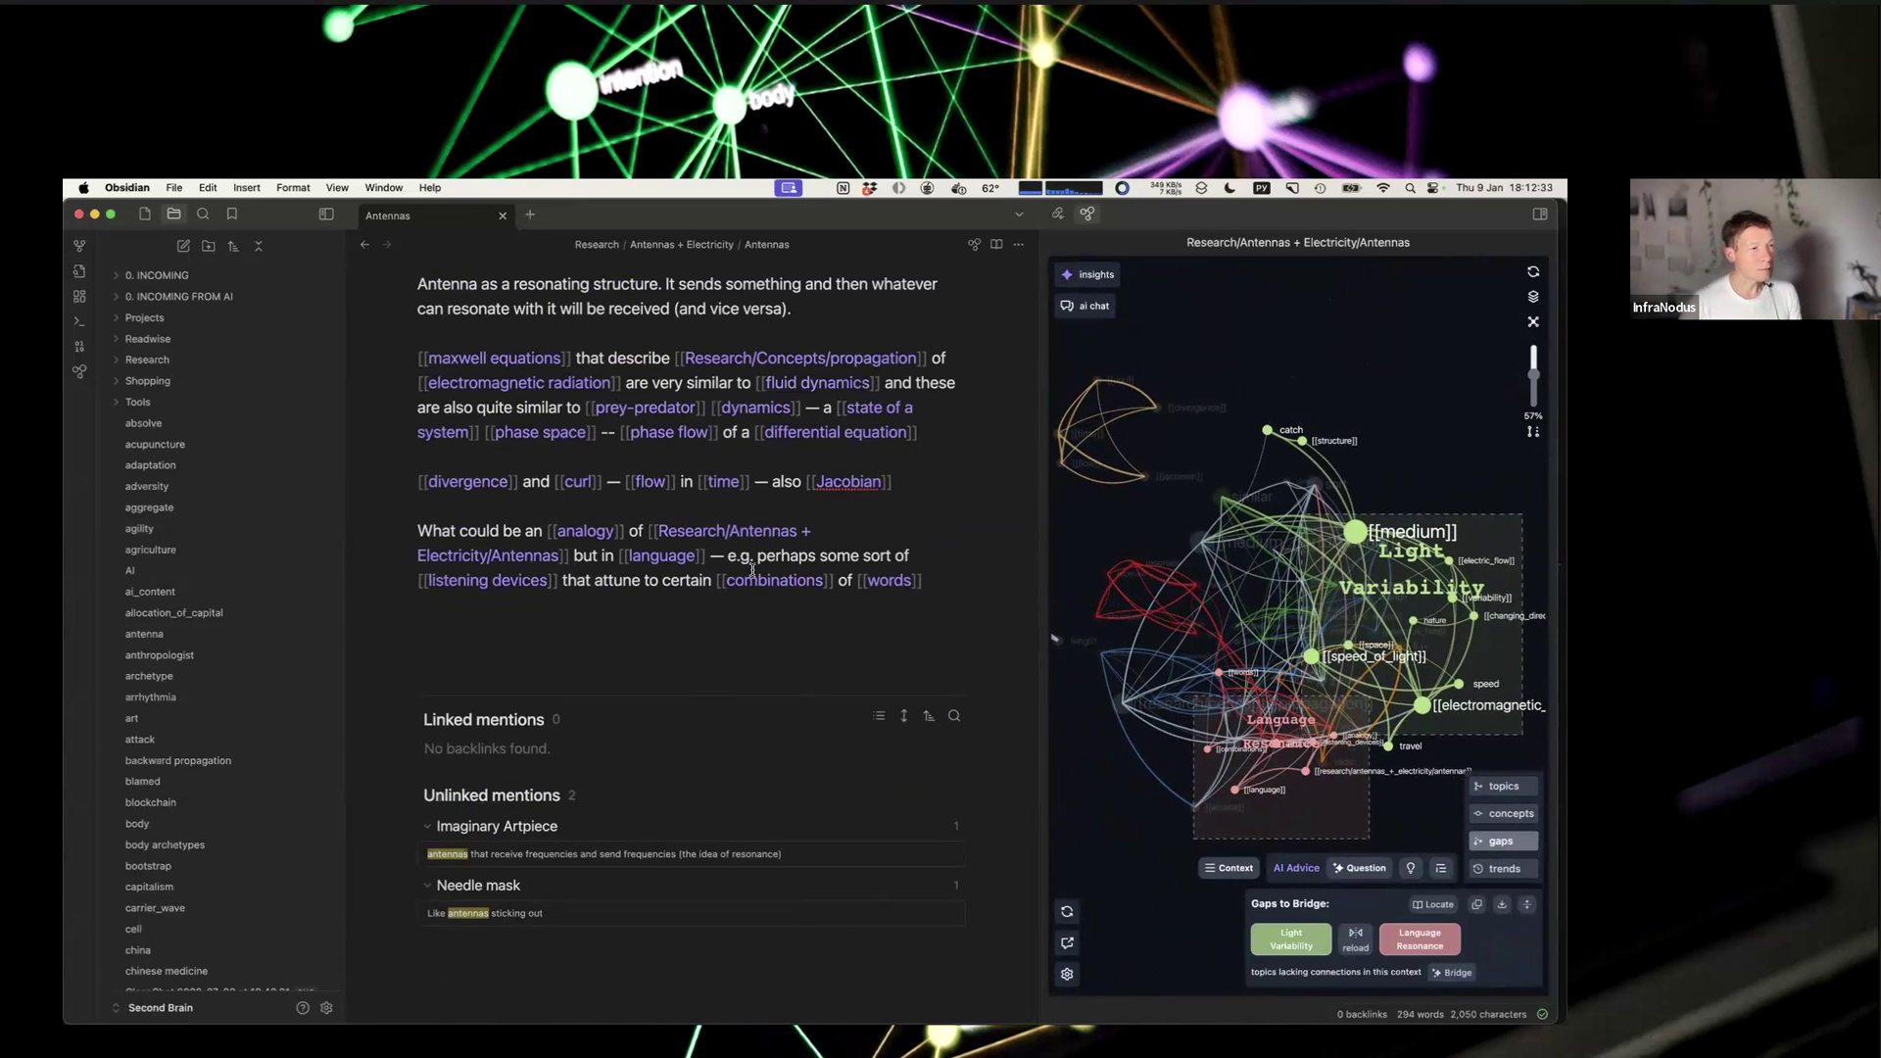
scroll(746, 566, up, 5)
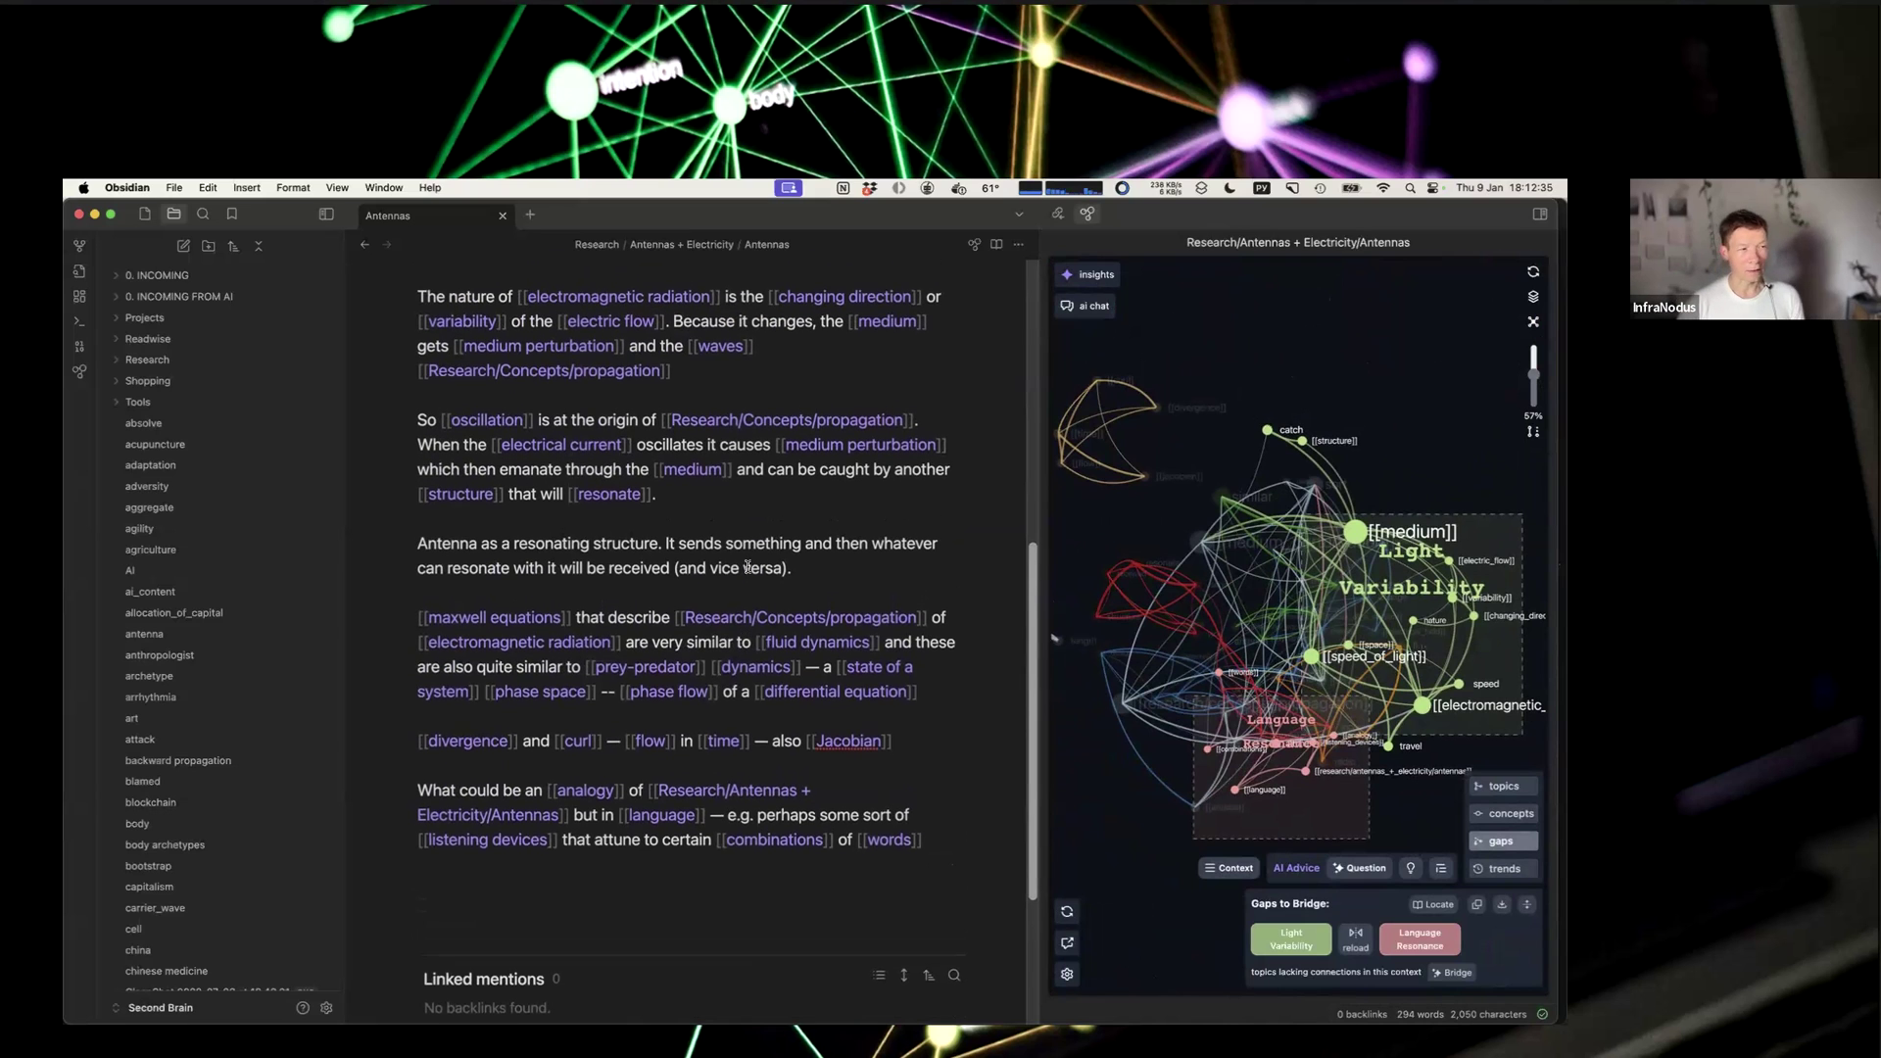
scroll(807, 650, up, 9)
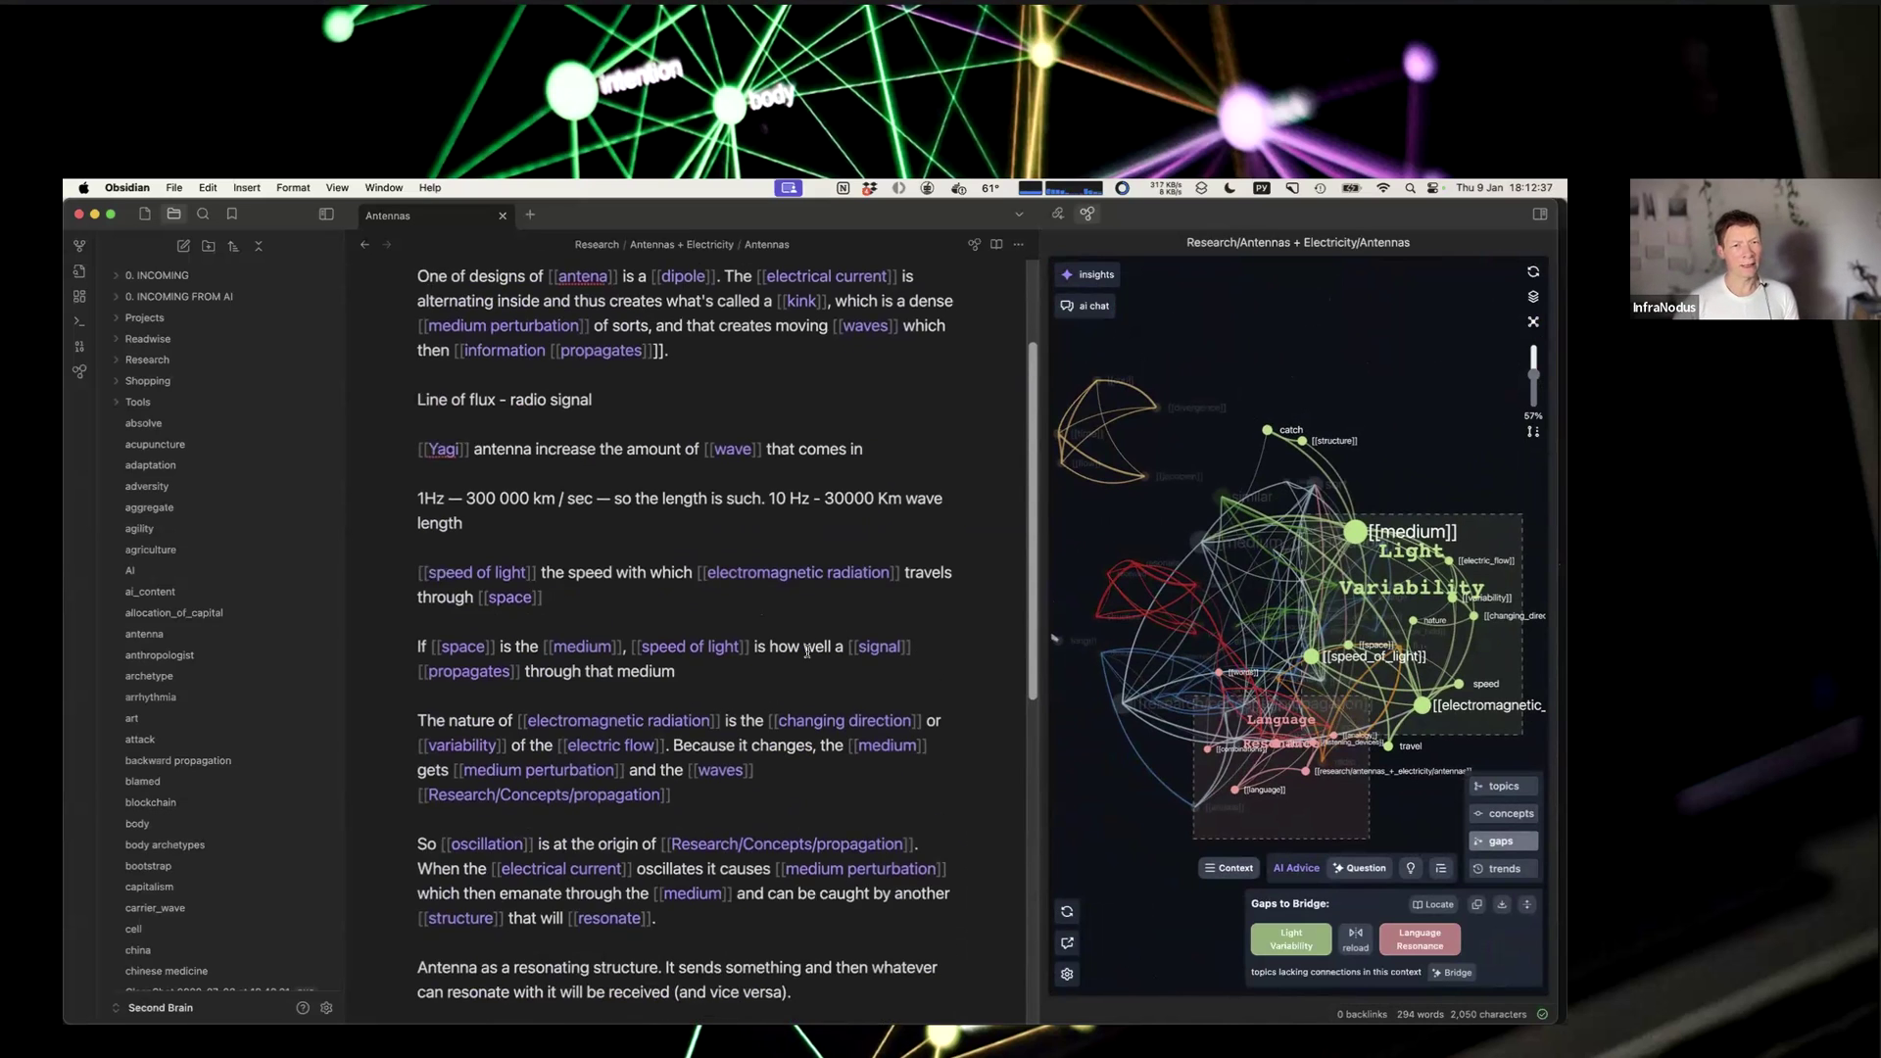
click(859, 585)
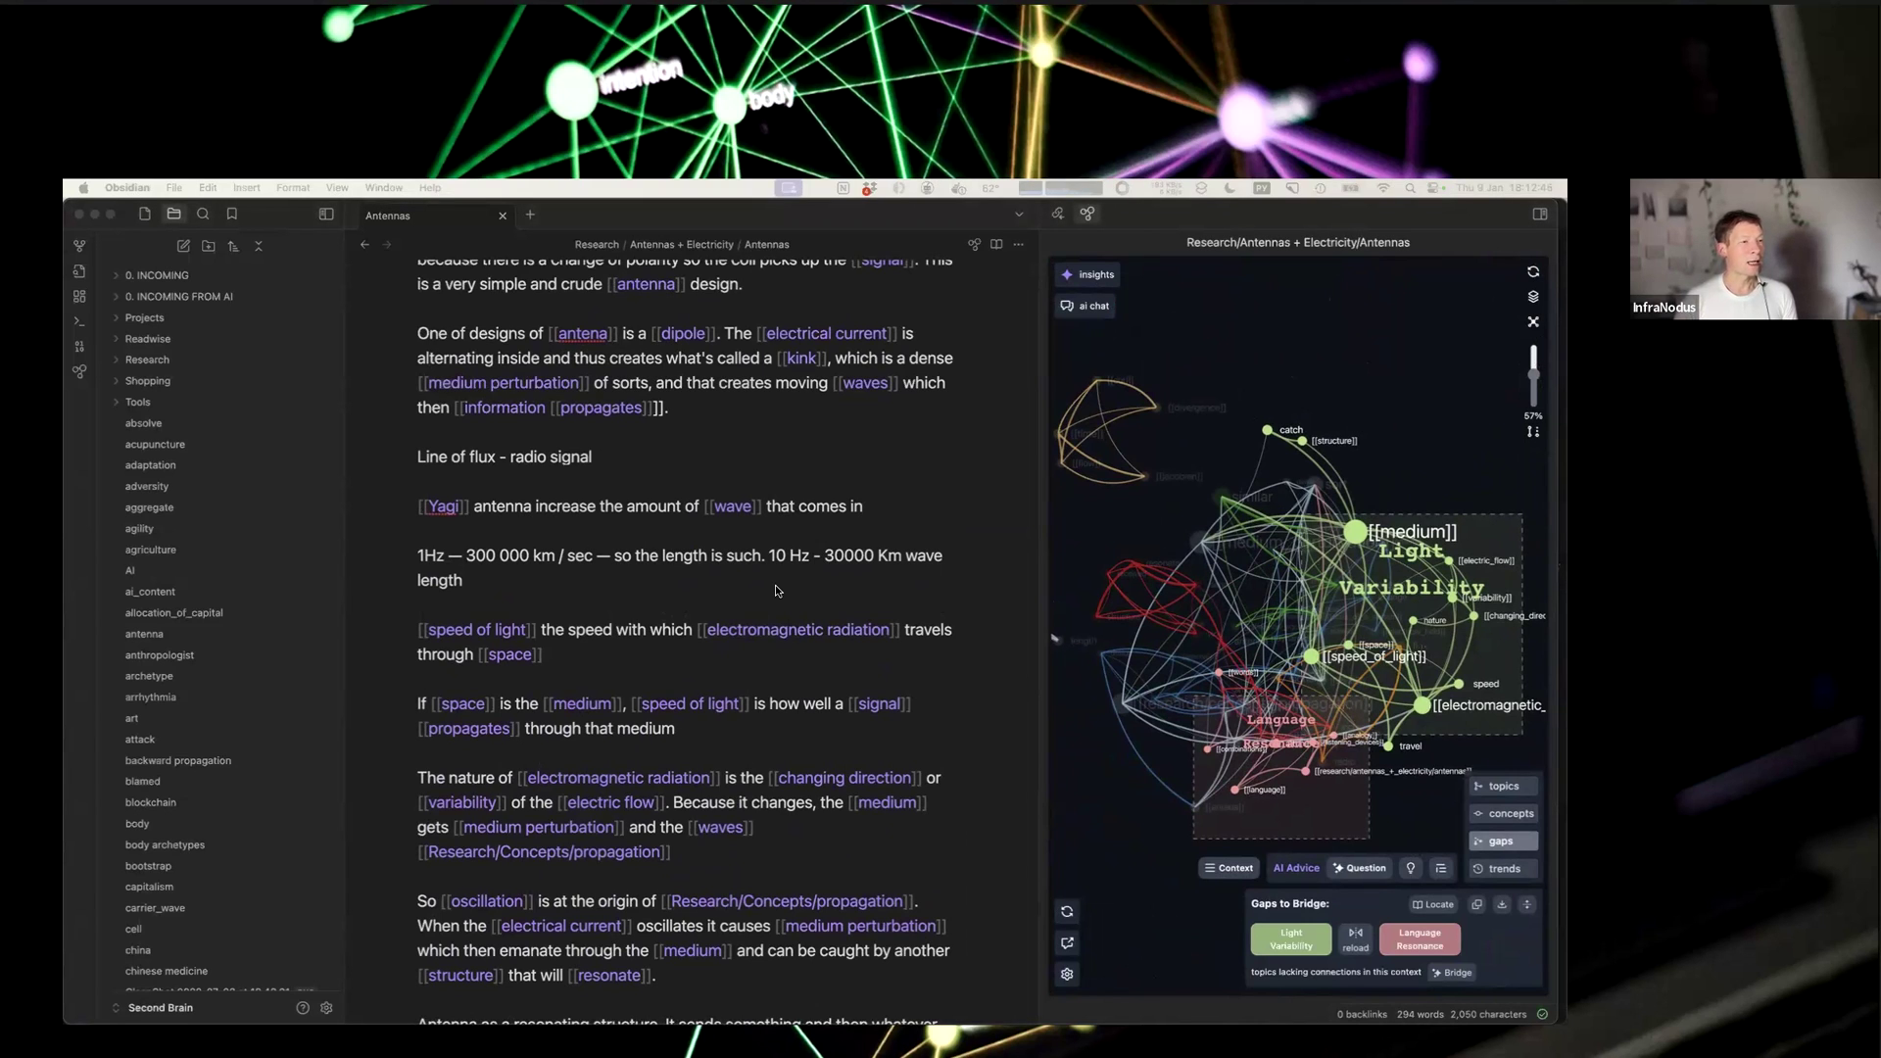
scroll(783, 592, up, 3)
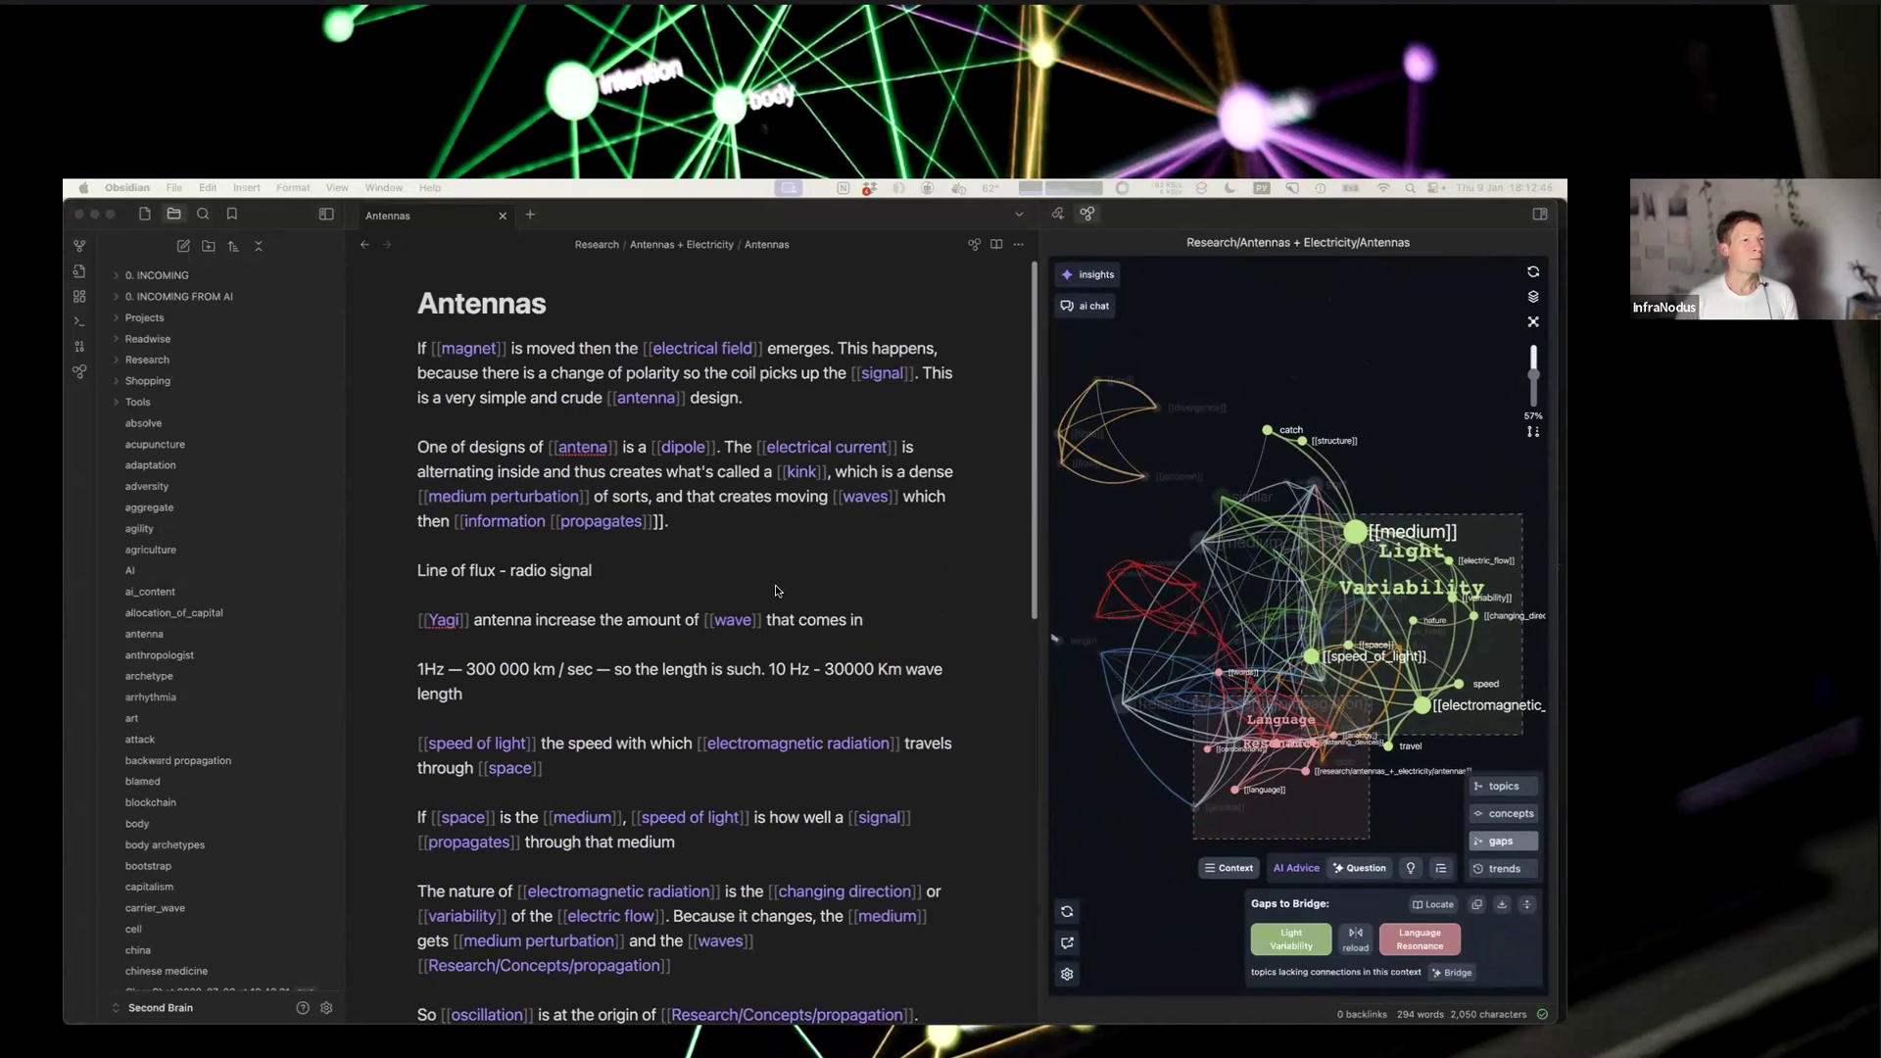
click(733, 541)
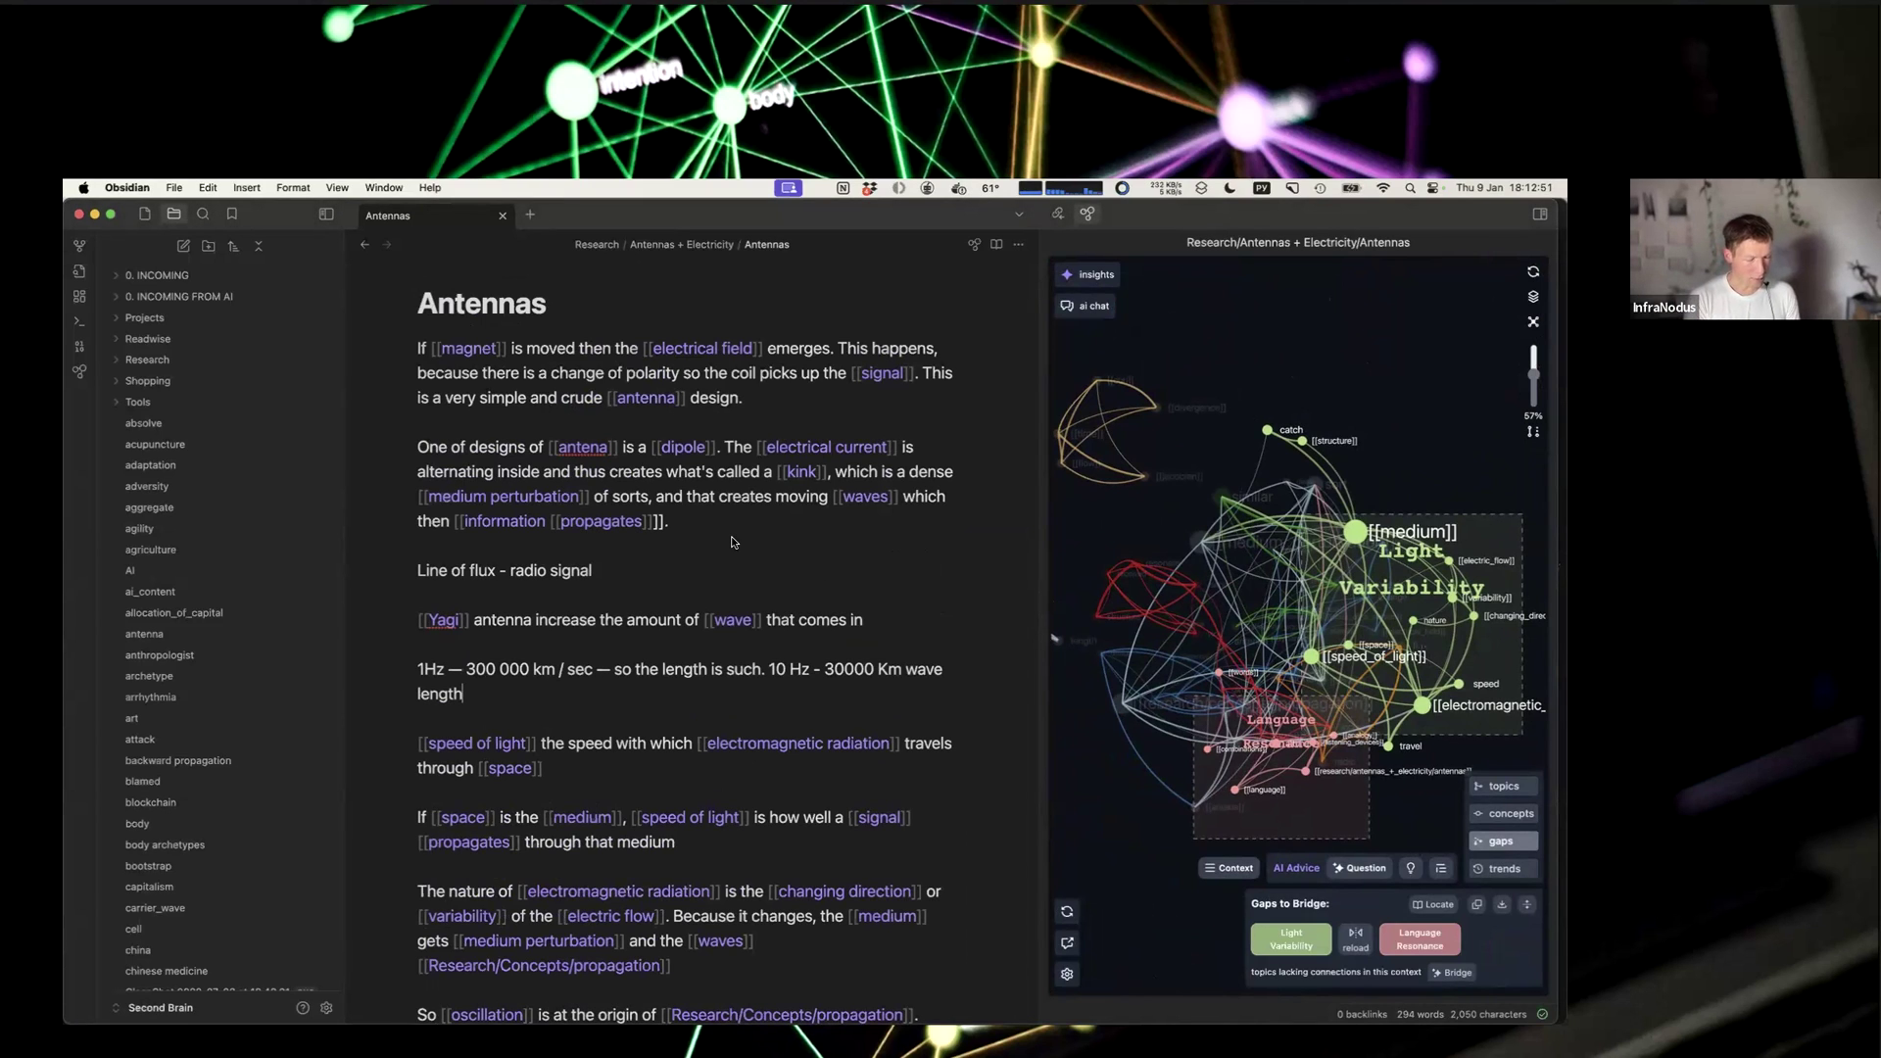
click(732, 538)
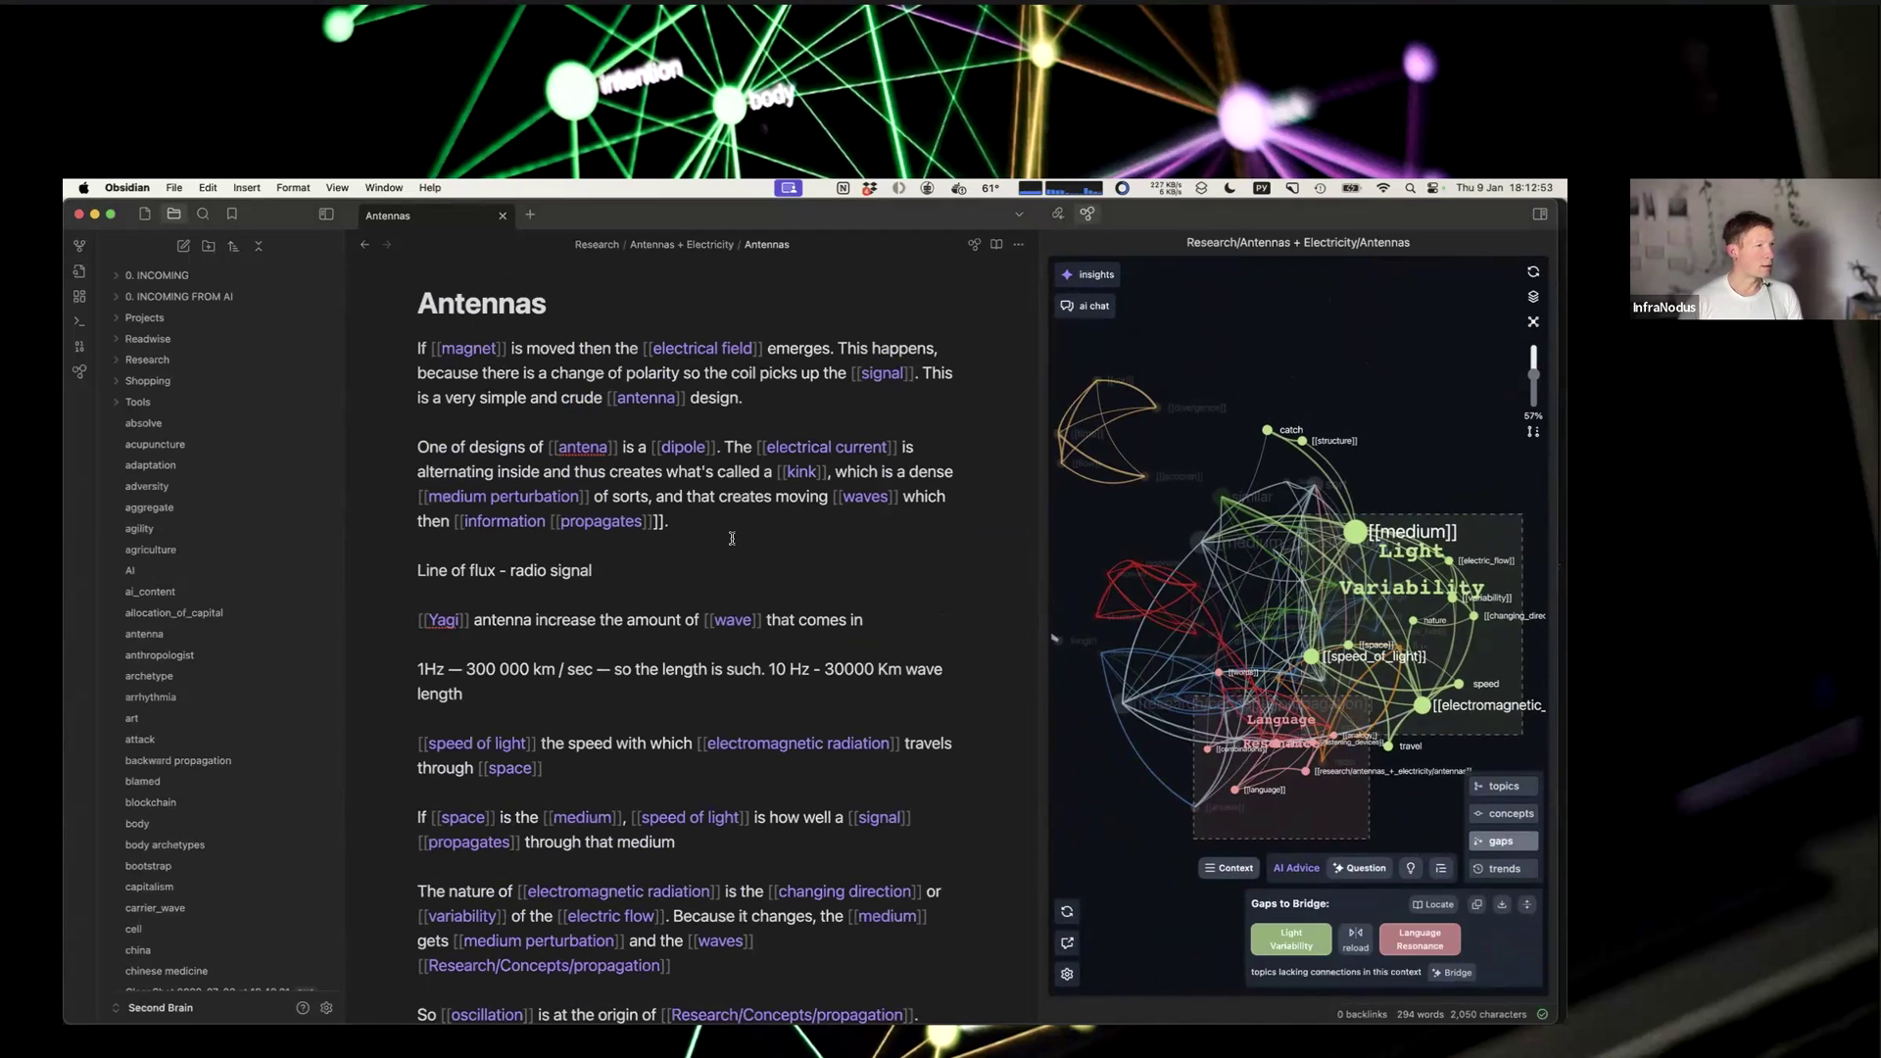
Step: Open Obsidian's graph view of the whole vault and examine its node clusters and filter options
key(super+g)
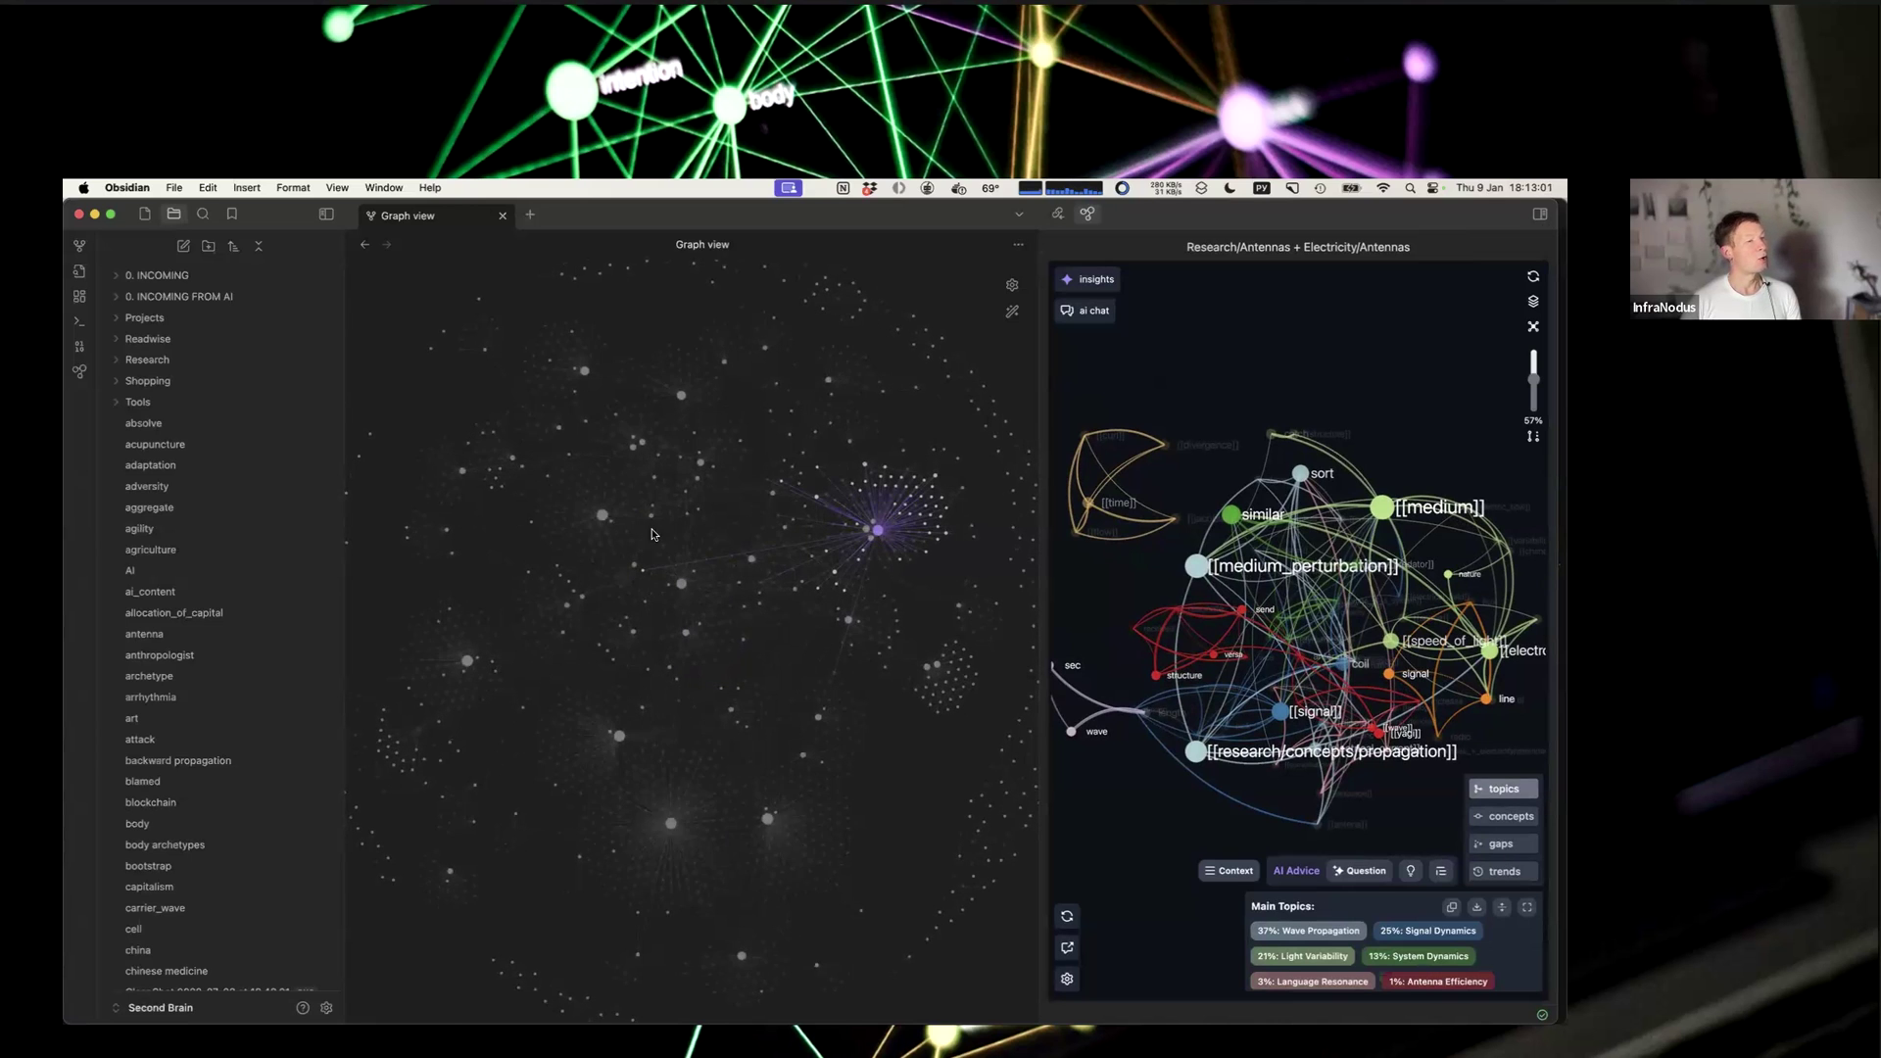
scroll(670, 597, down, 3)
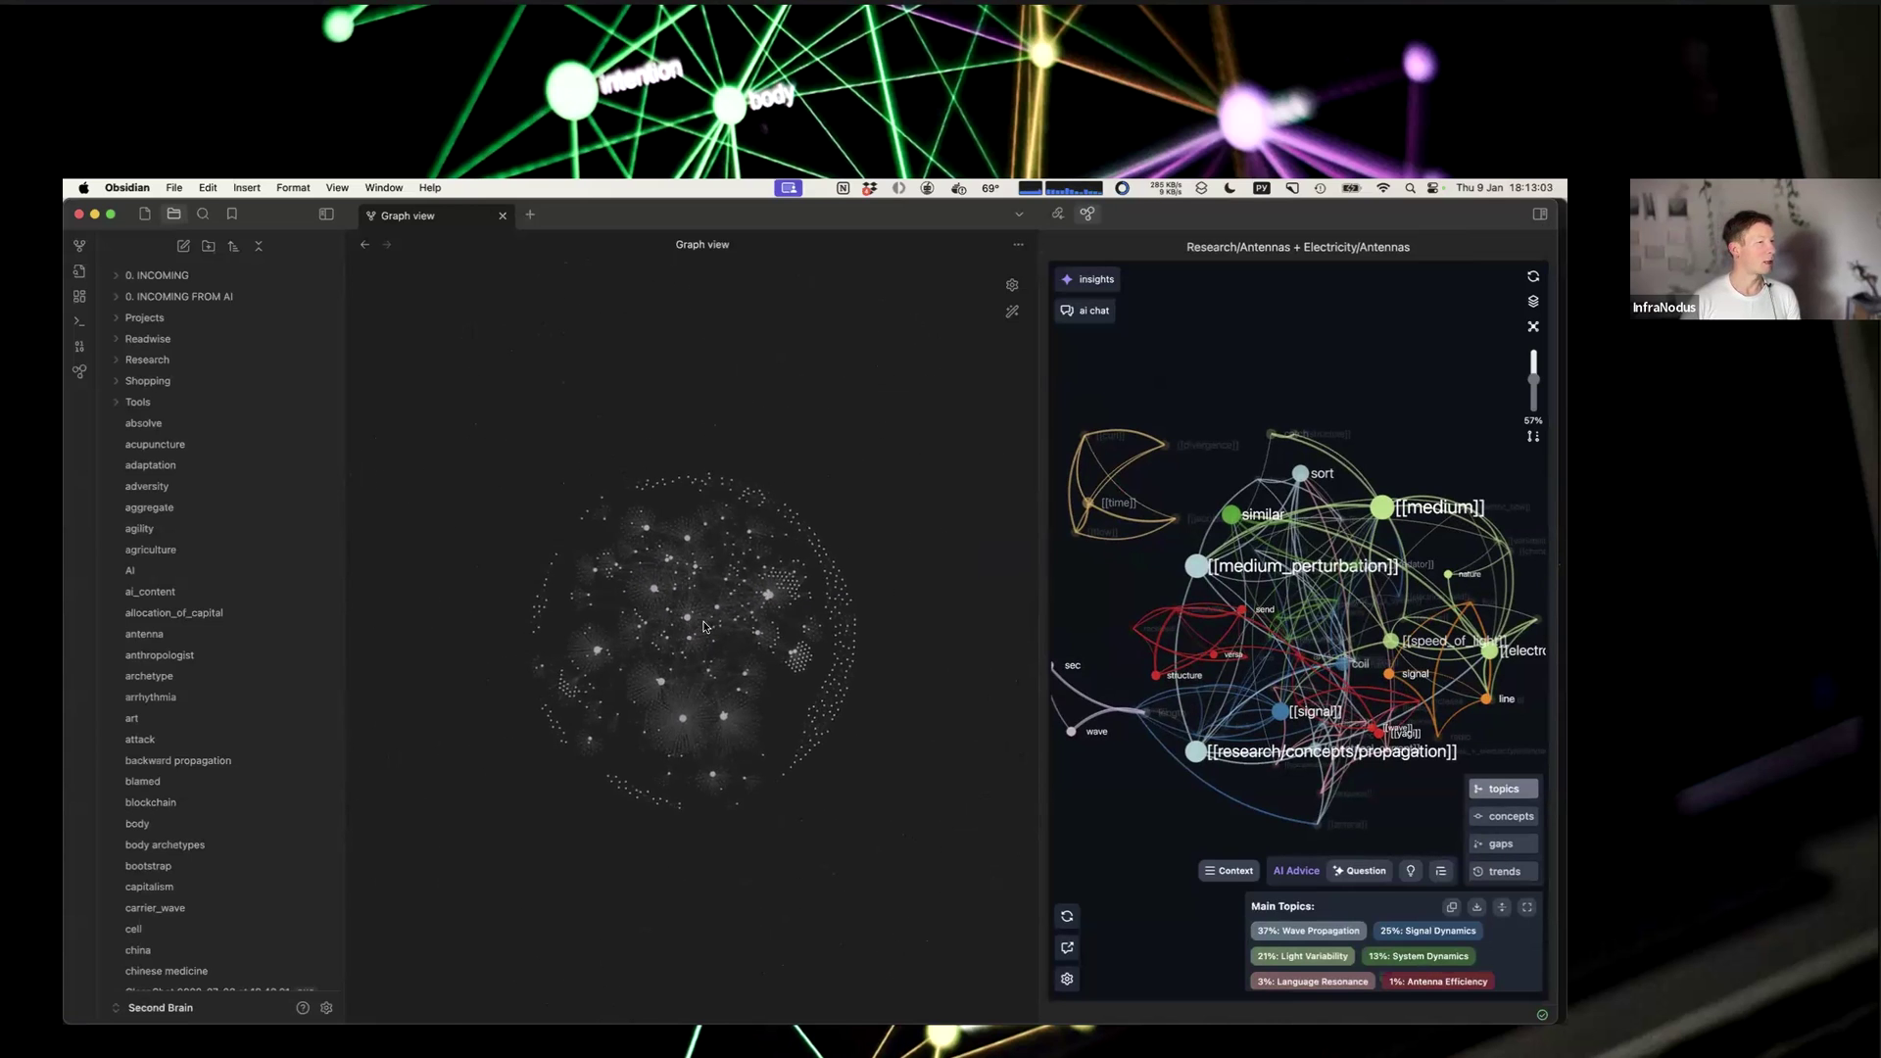
scroll(754, 616, up, 5)
scroll(762, 617, down, 4)
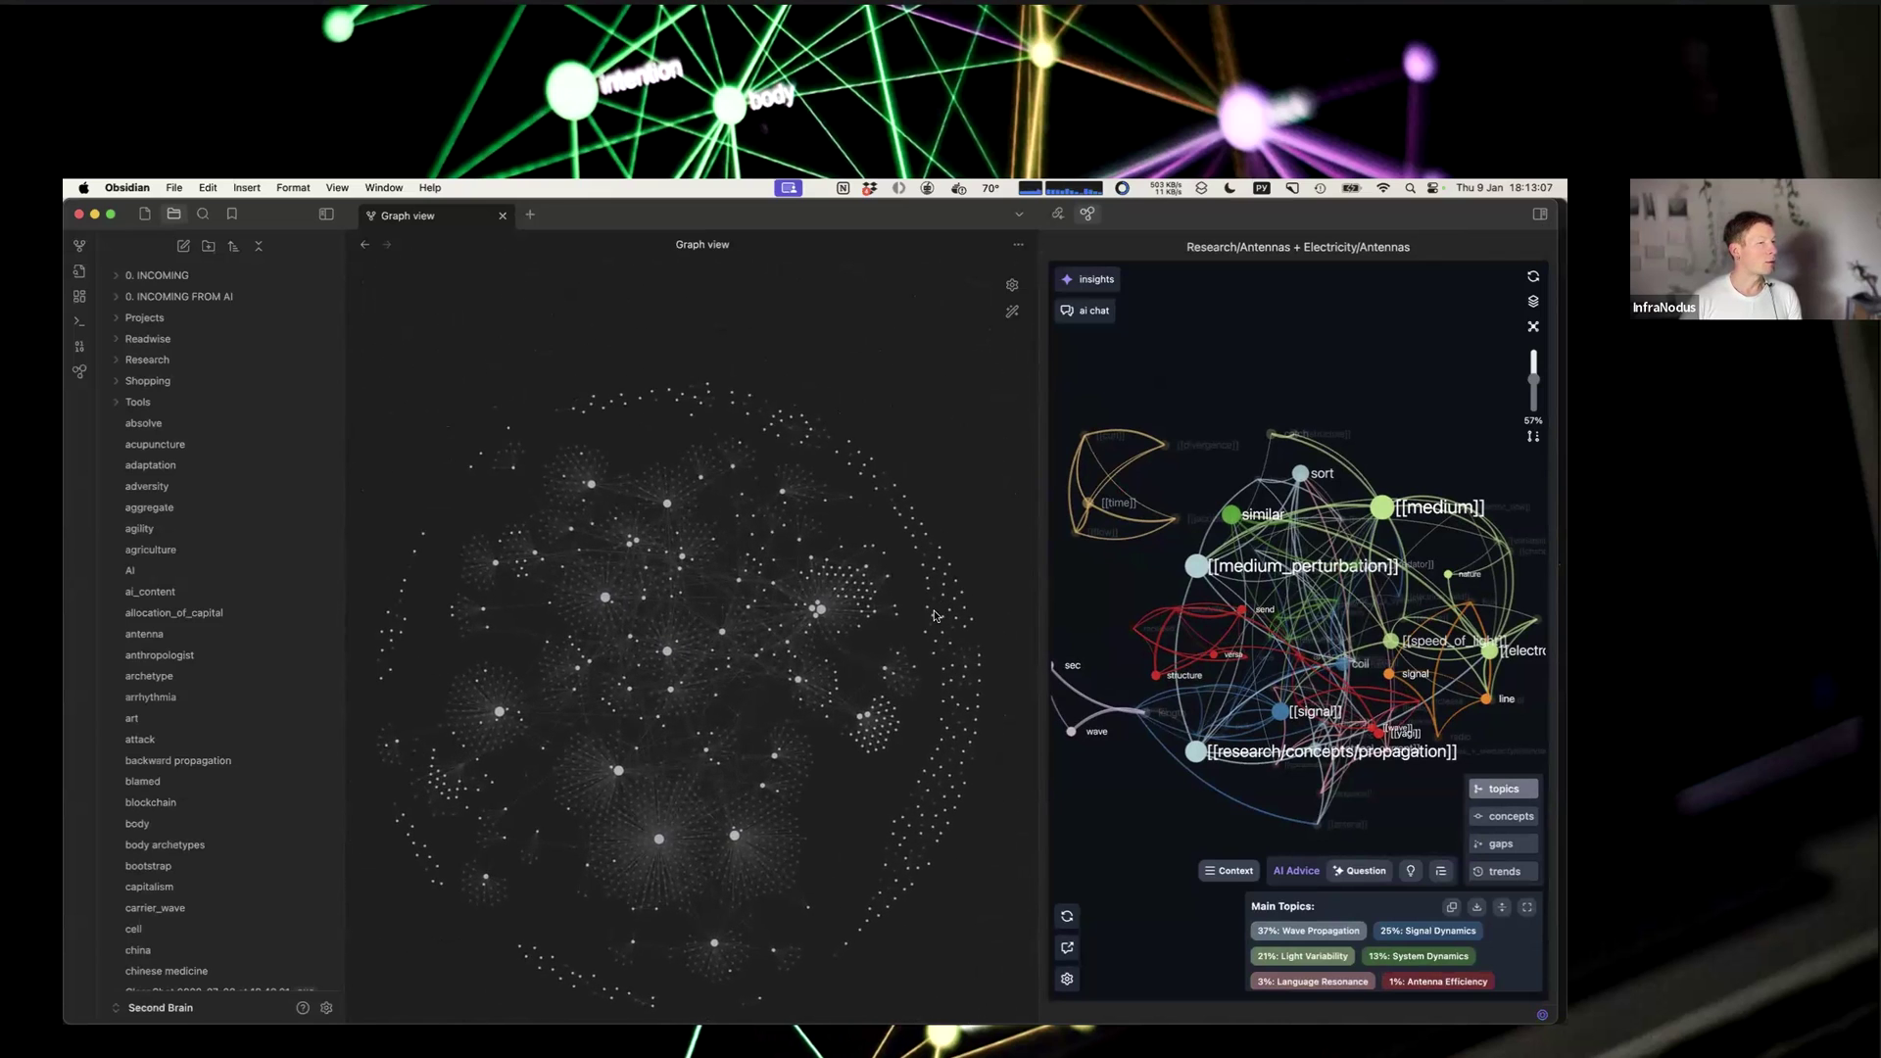
scroll(936, 615, up, 6)
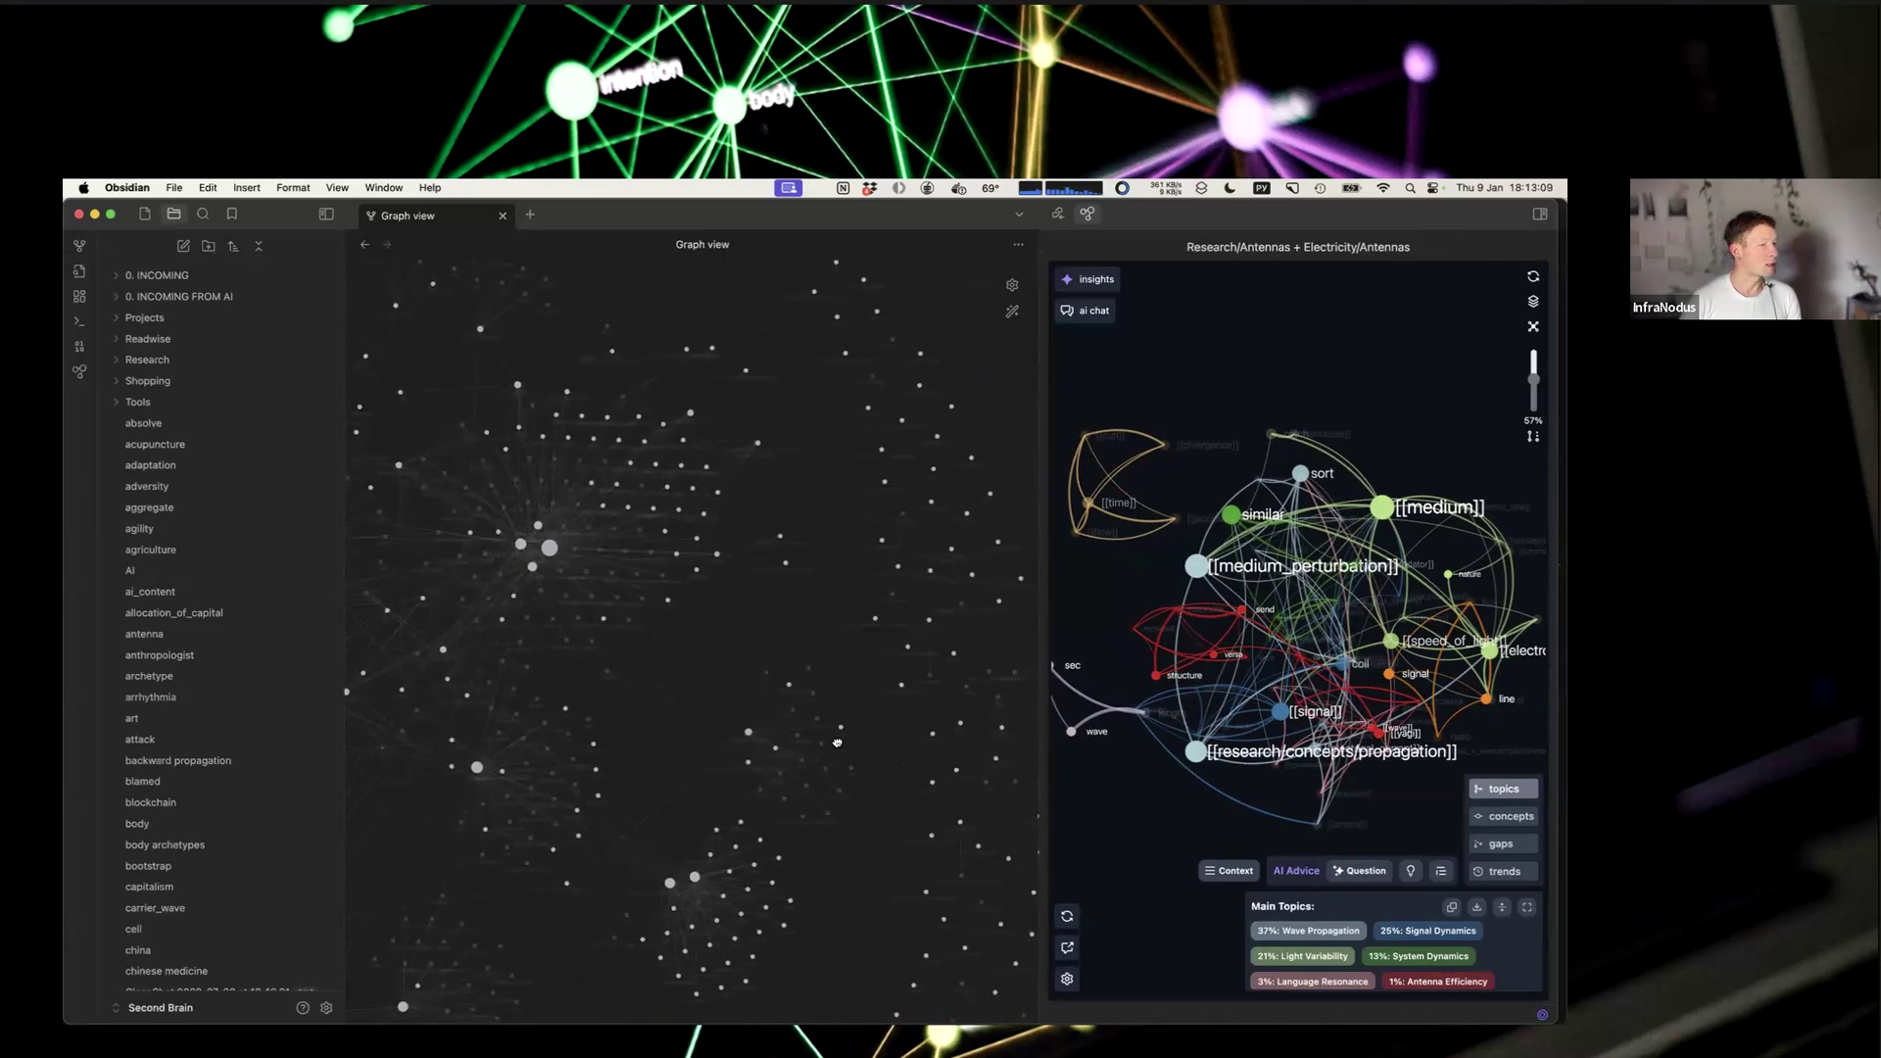
drag(837, 741, 889, 689)
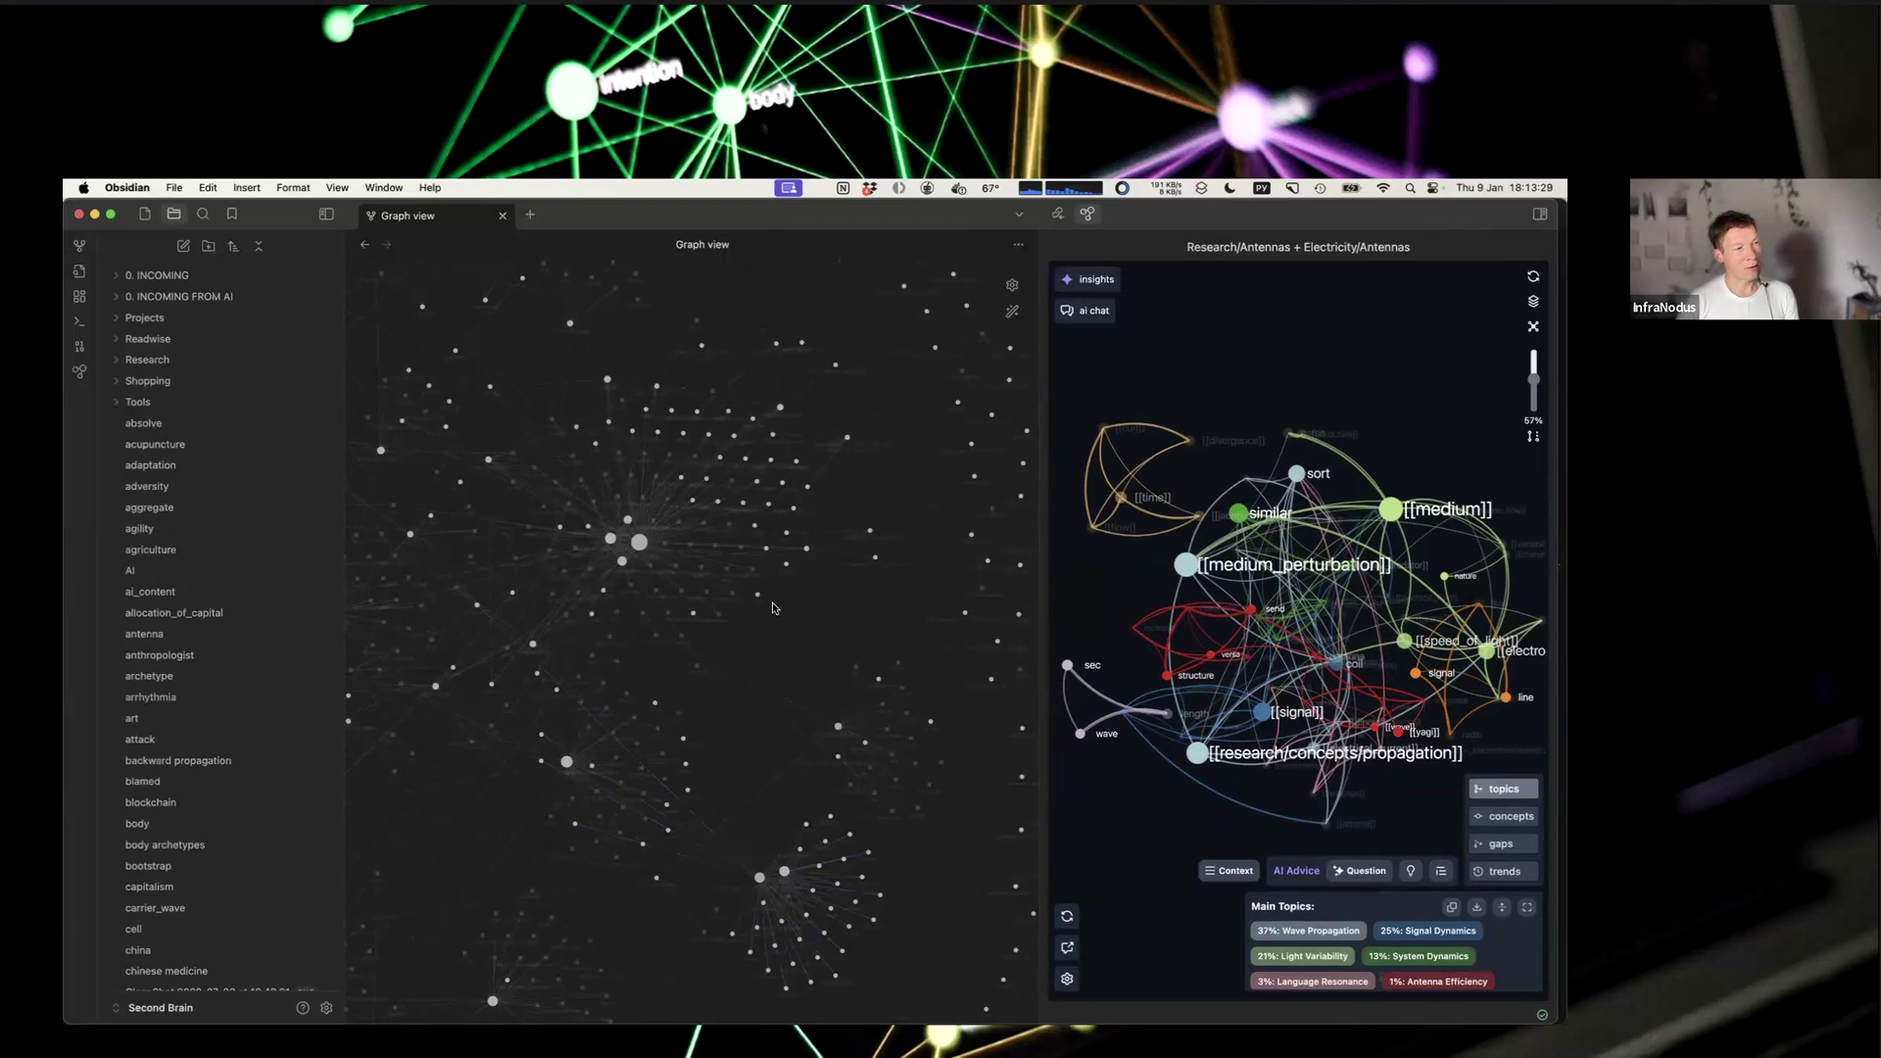
drag(774, 607, 831, 599)
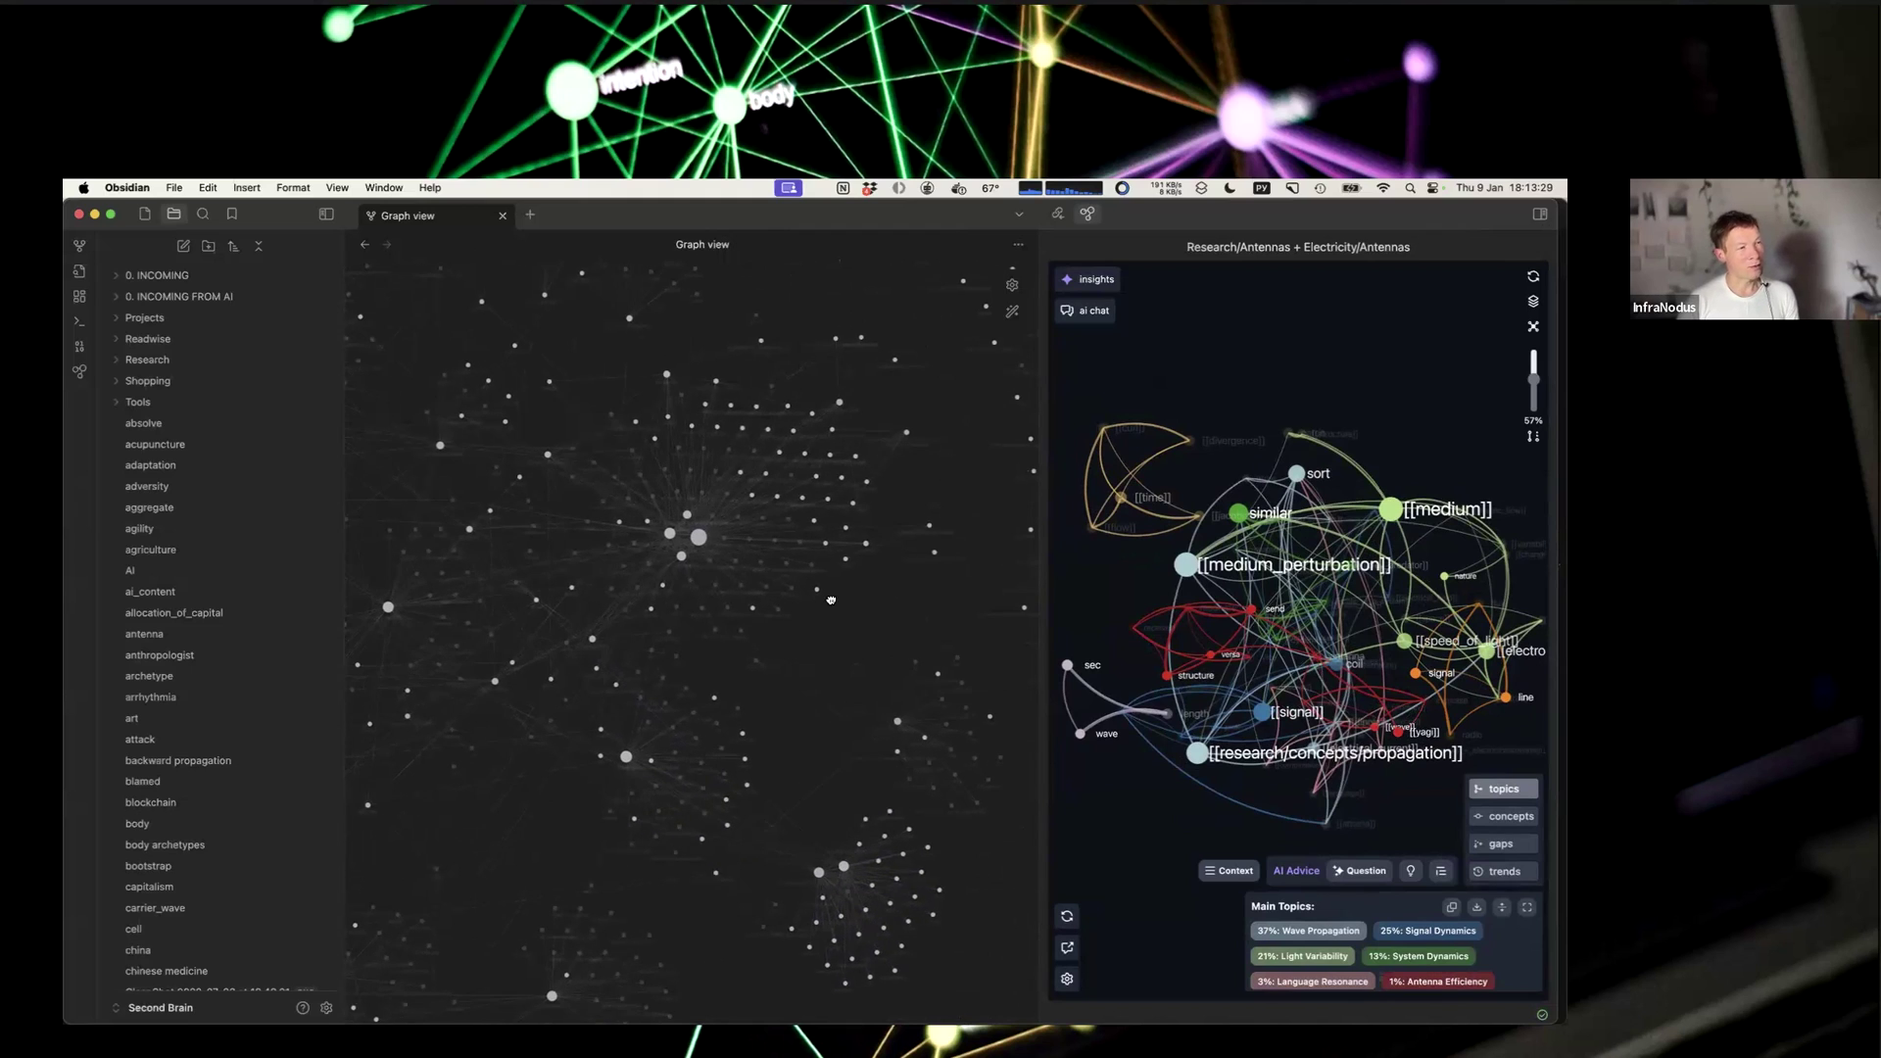
click(1011, 288)
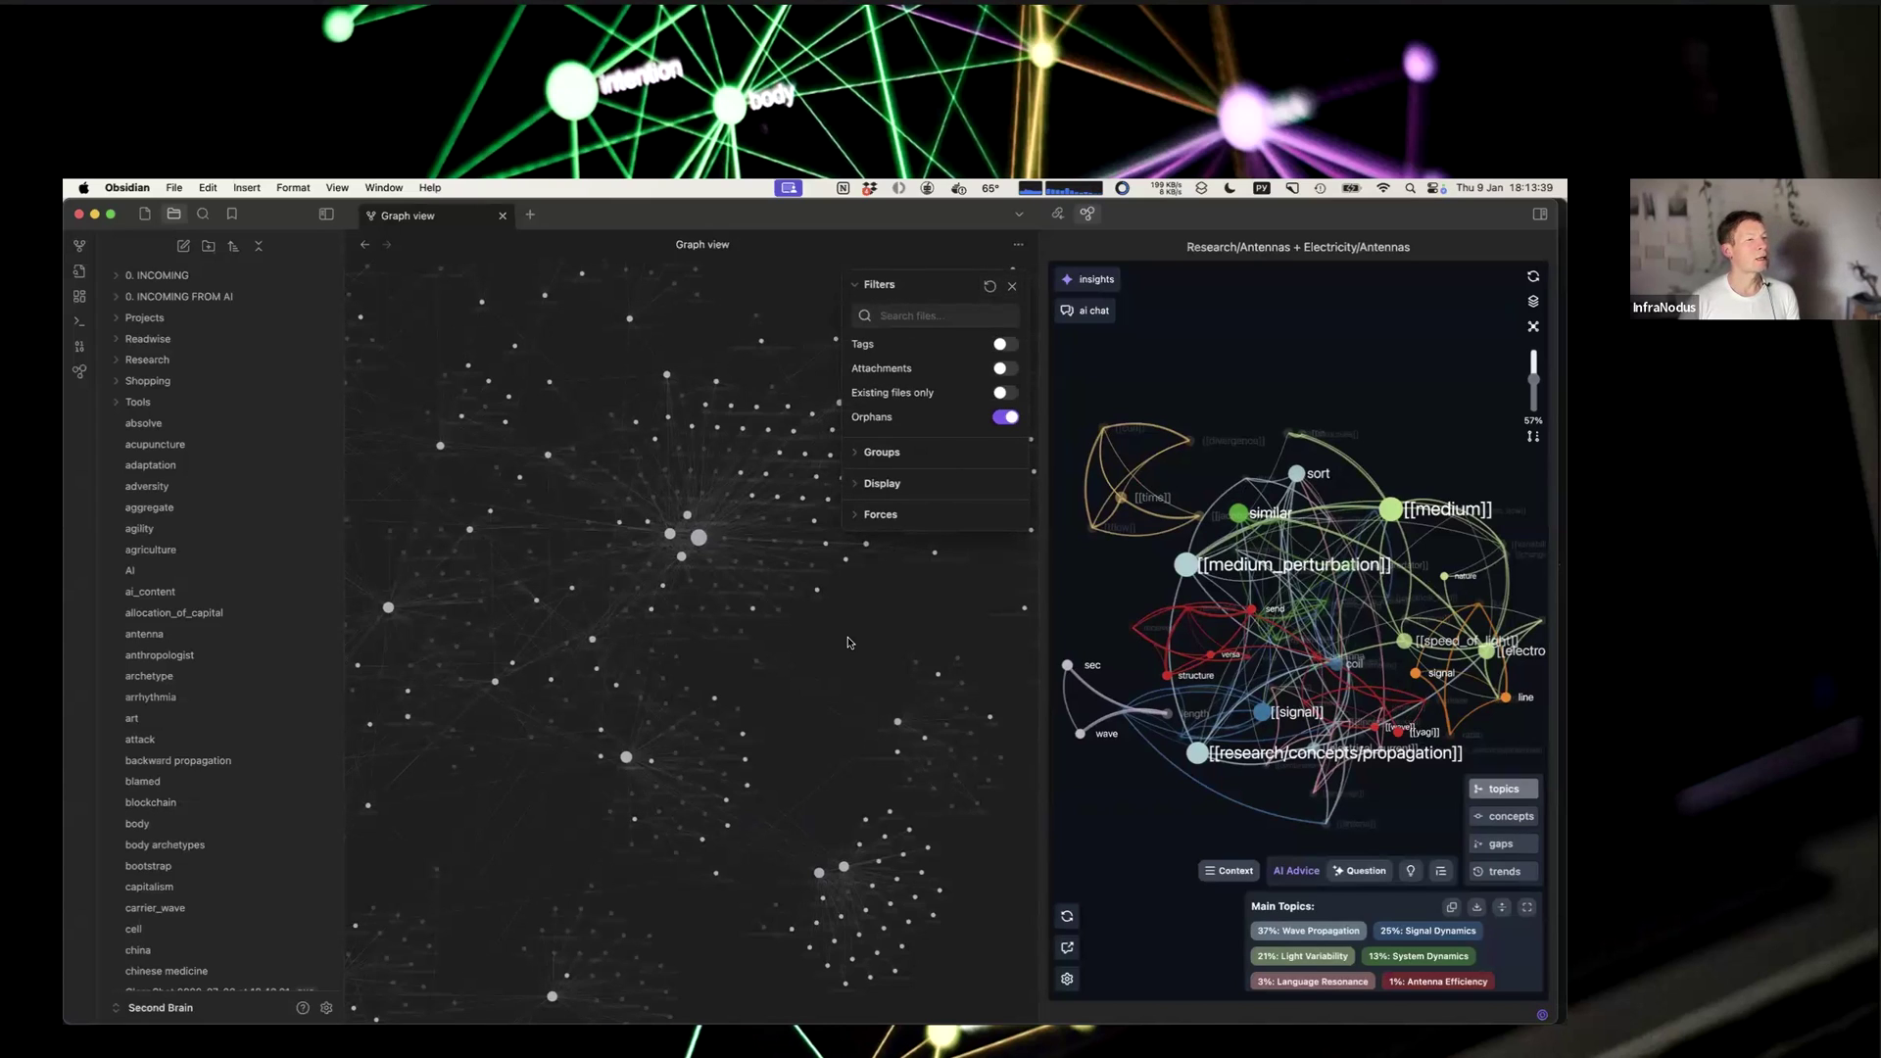
click(857, 286)
click(1012, 286)
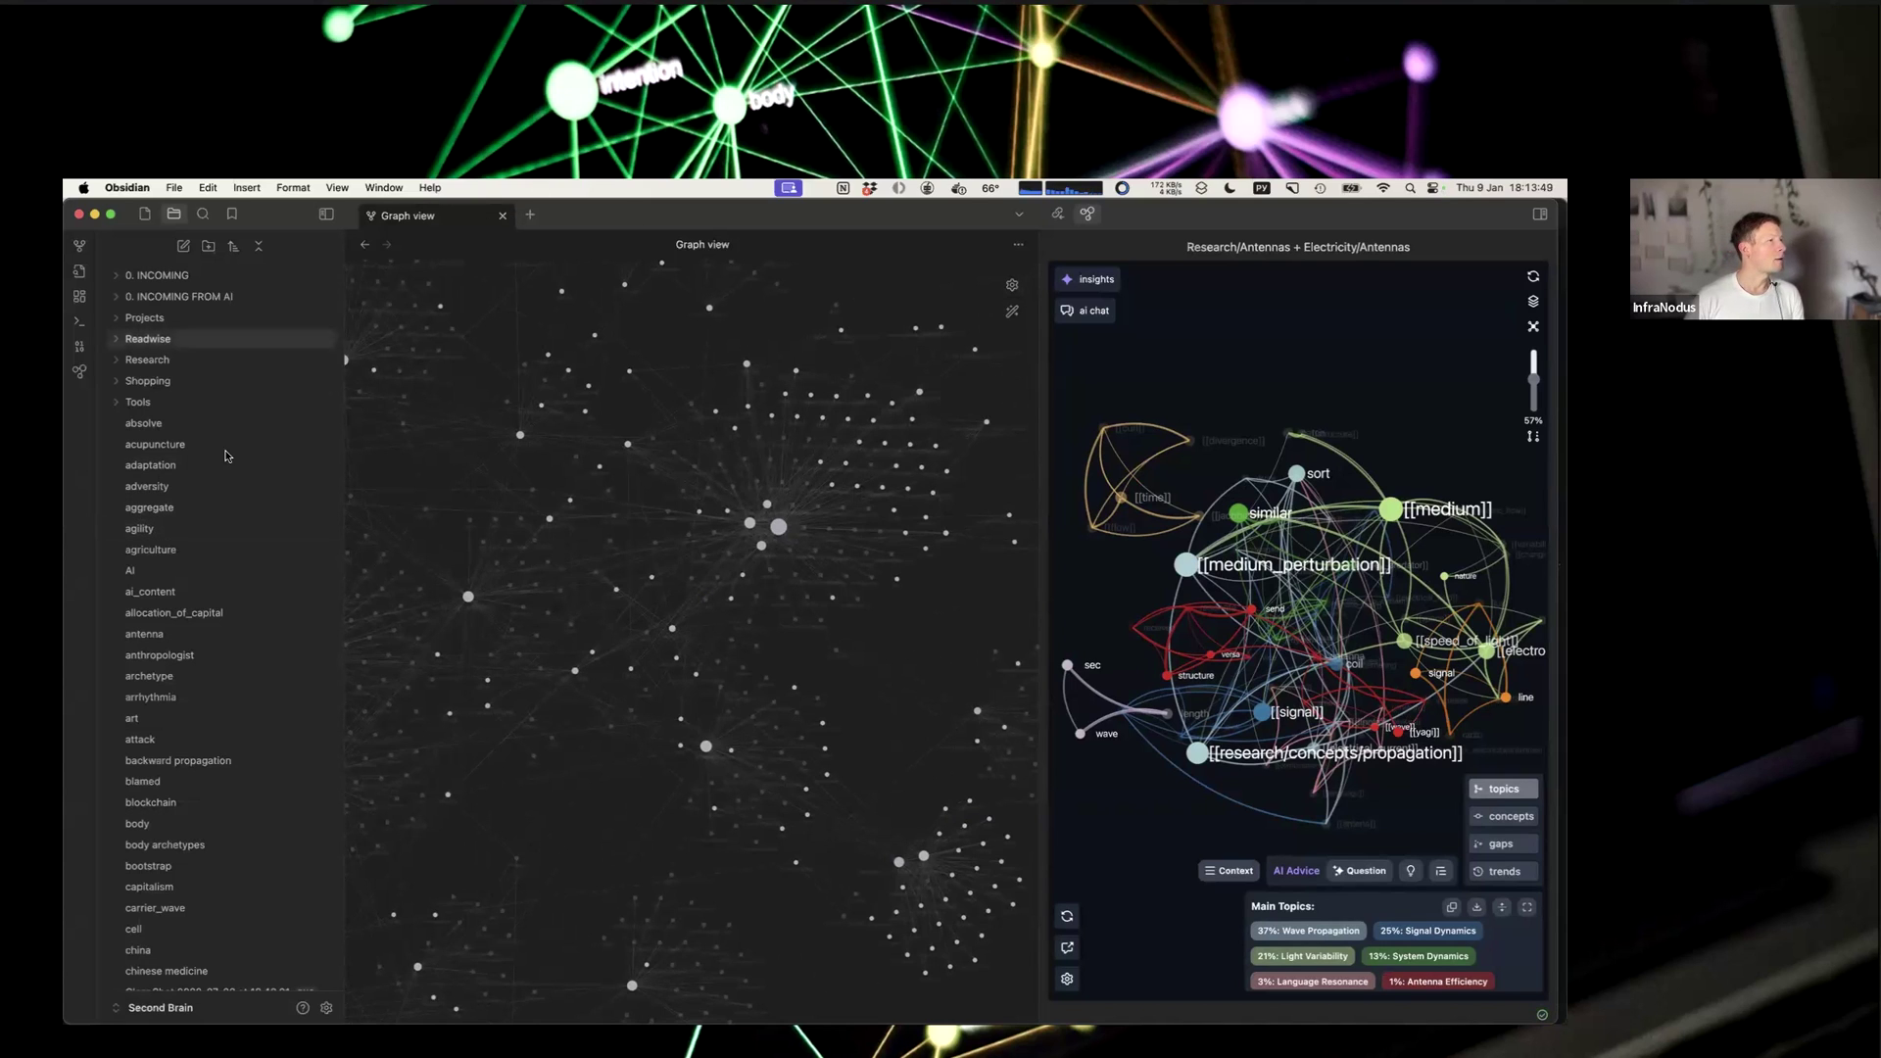
Step: Return to the Antennas note and switch it to reading view
click(363, 245)
click(711, 554)
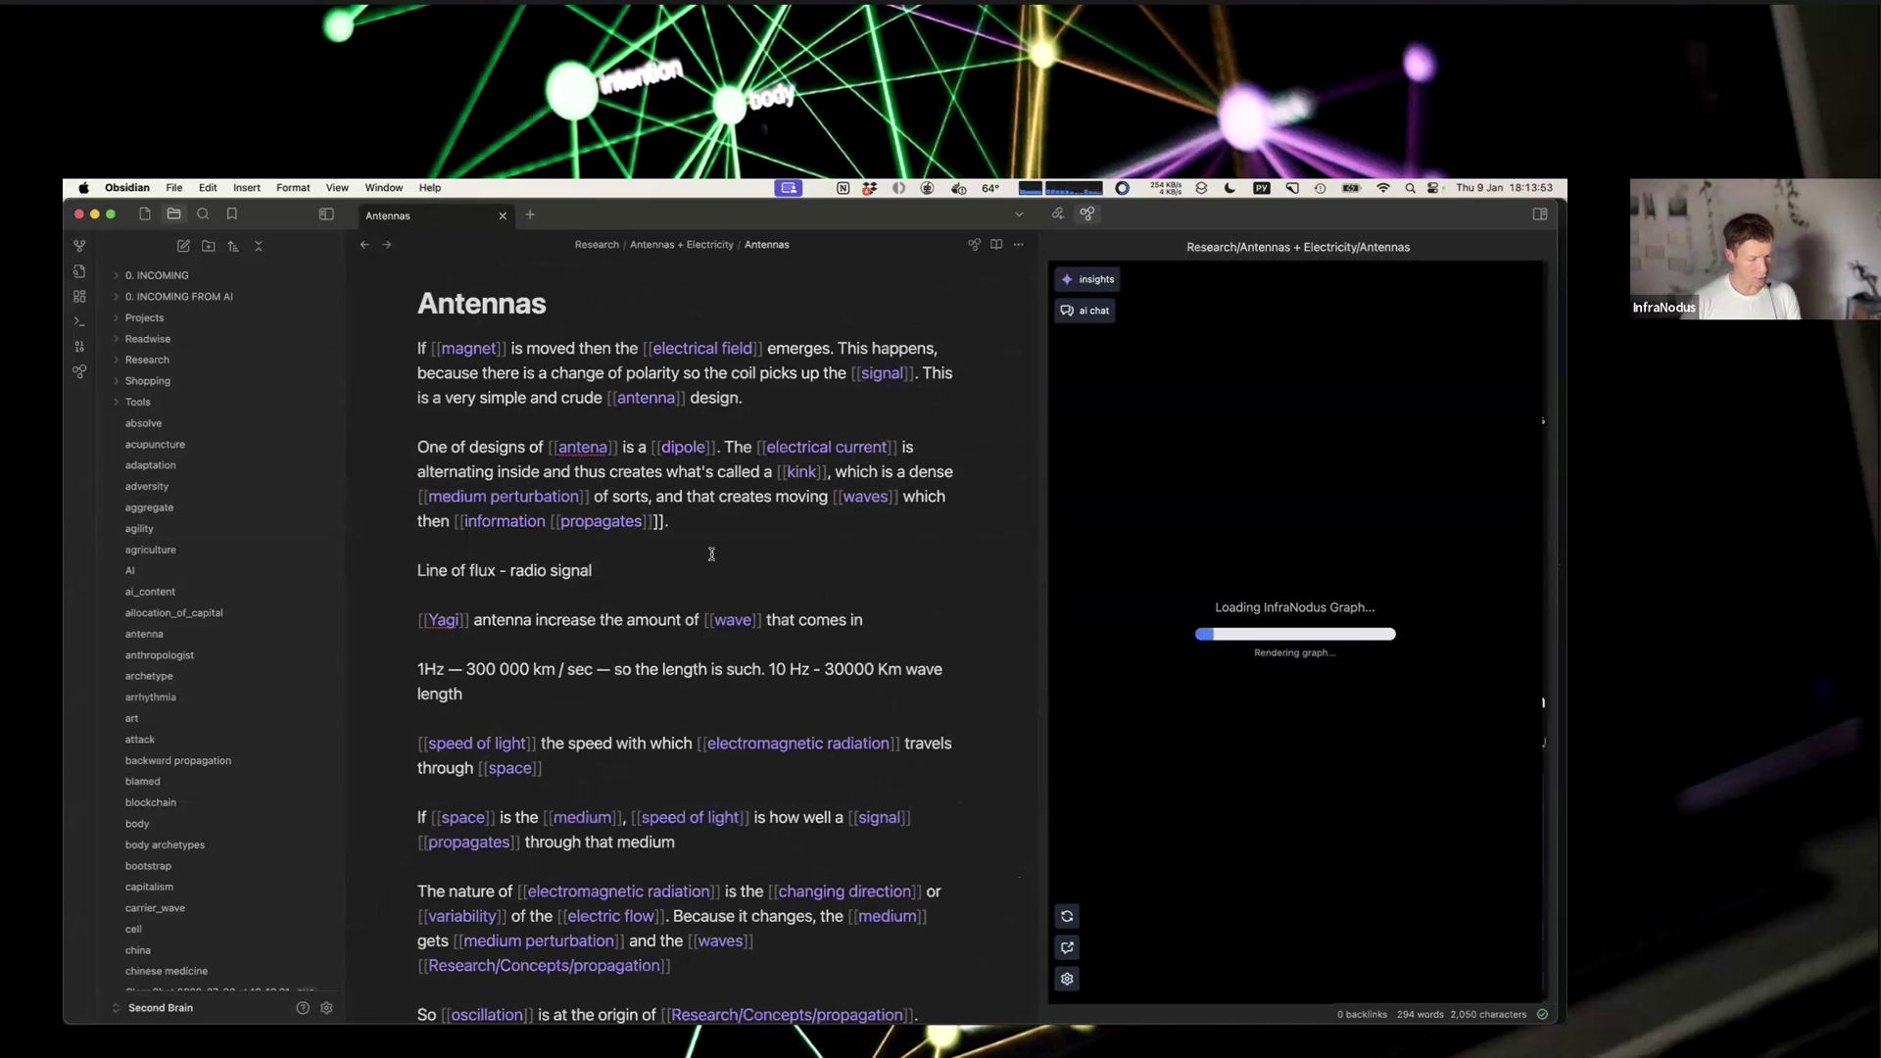
click(755, 563)
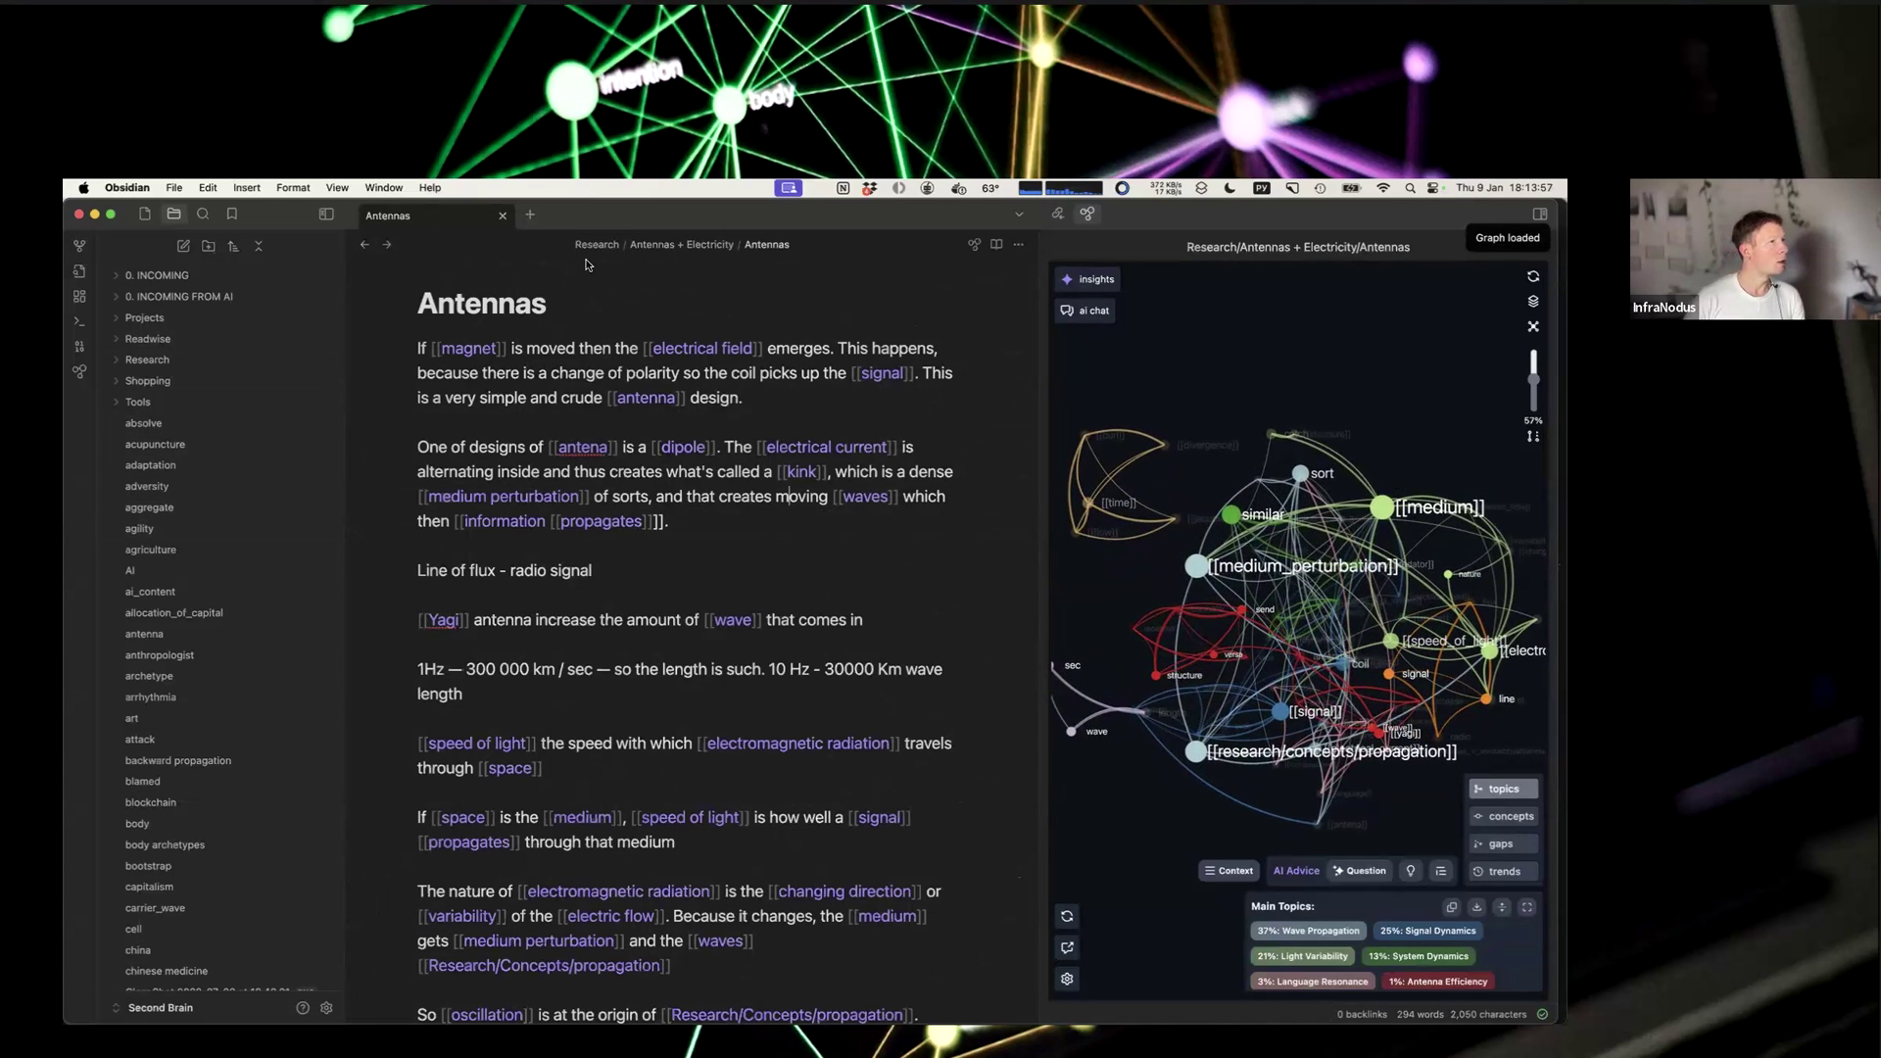
click(857, 472)
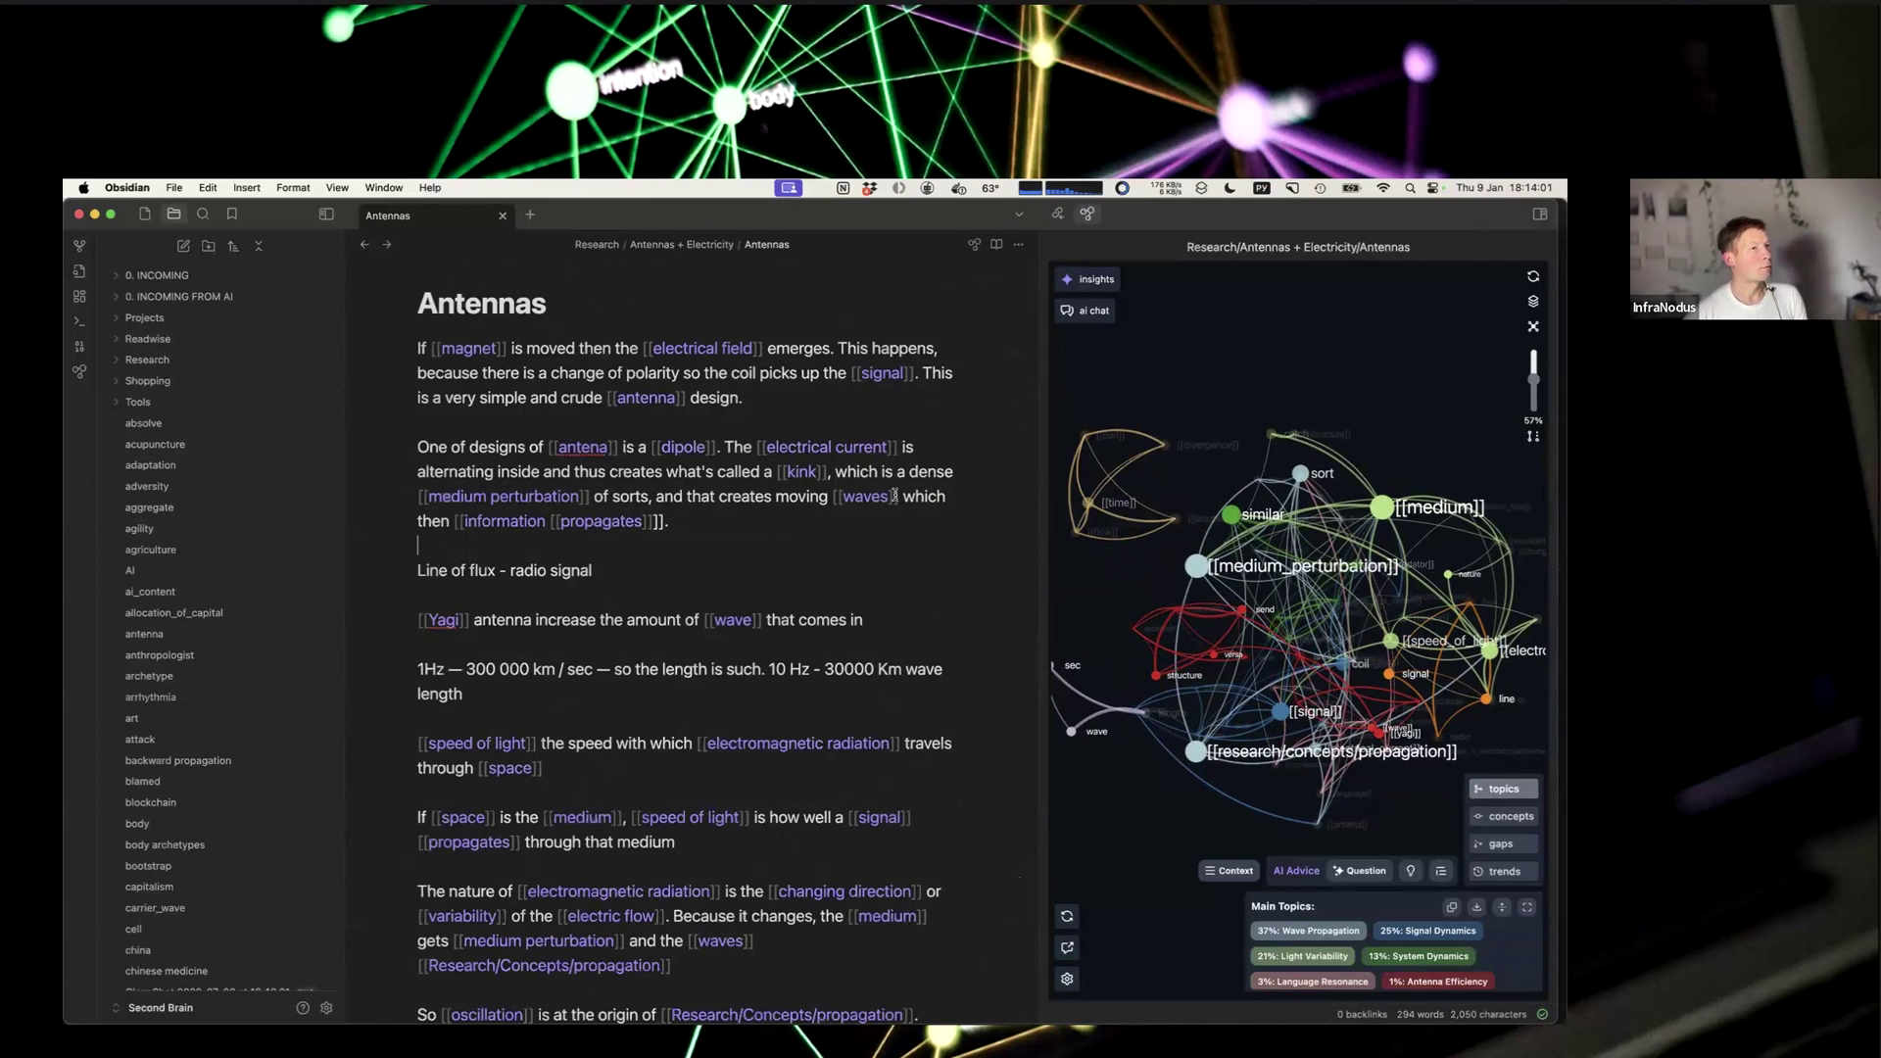
click(996, 246)
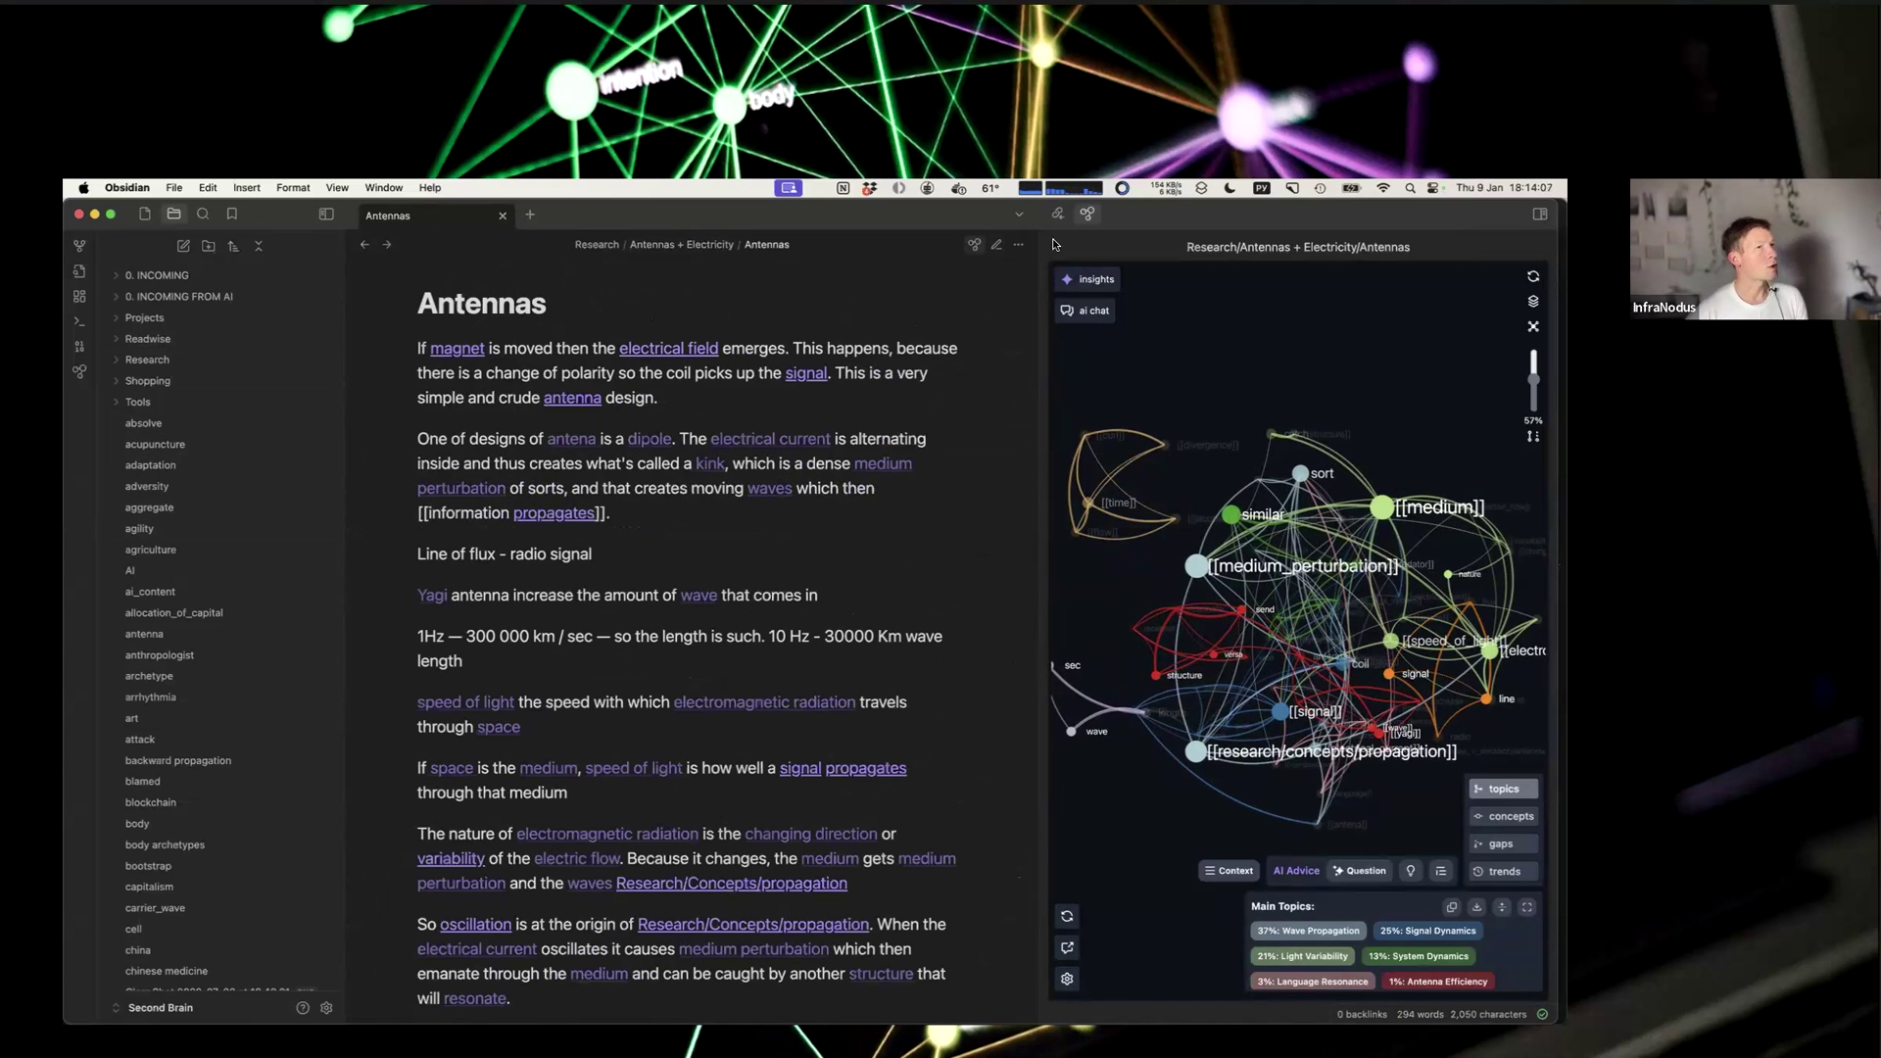
Step: Examine the wiki links throughout the Antennas note in reading view
click(1019, 244)
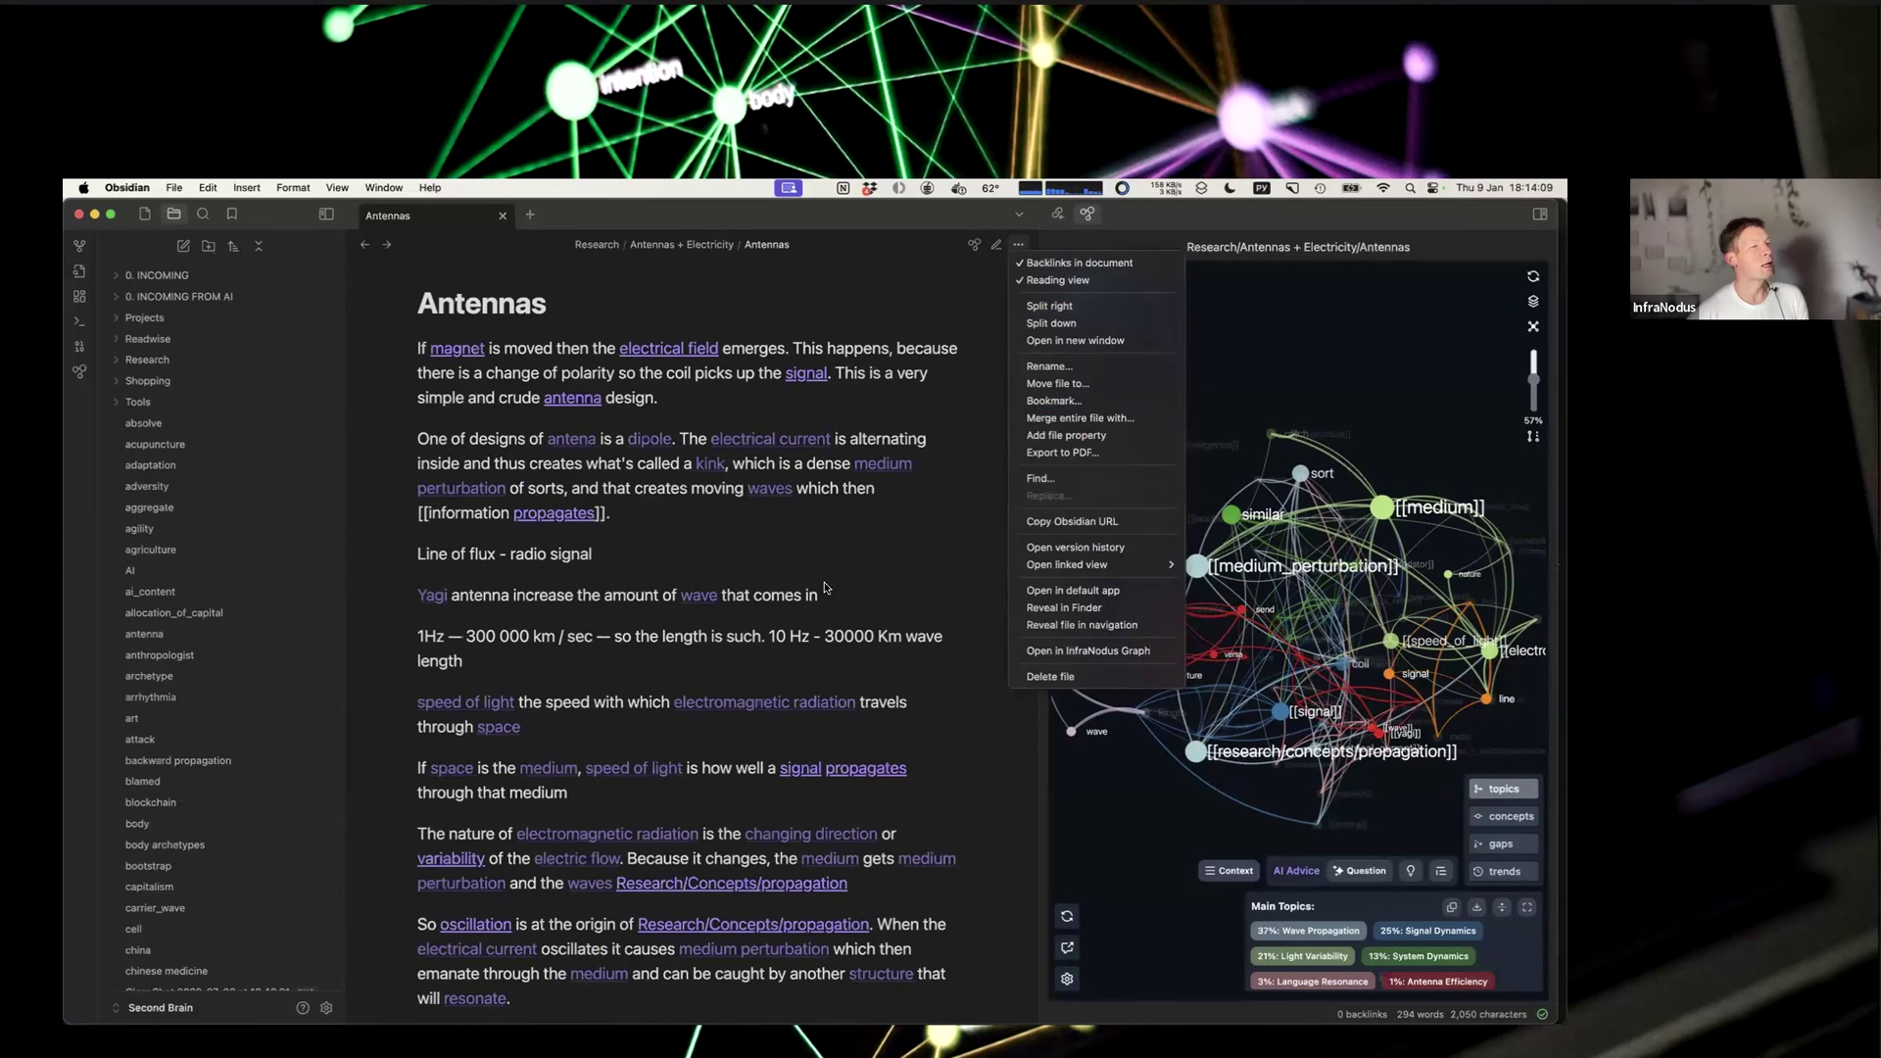
key(Escape)
scroll(771, 607, down, 5)
scroll(534, 463, up, 5)
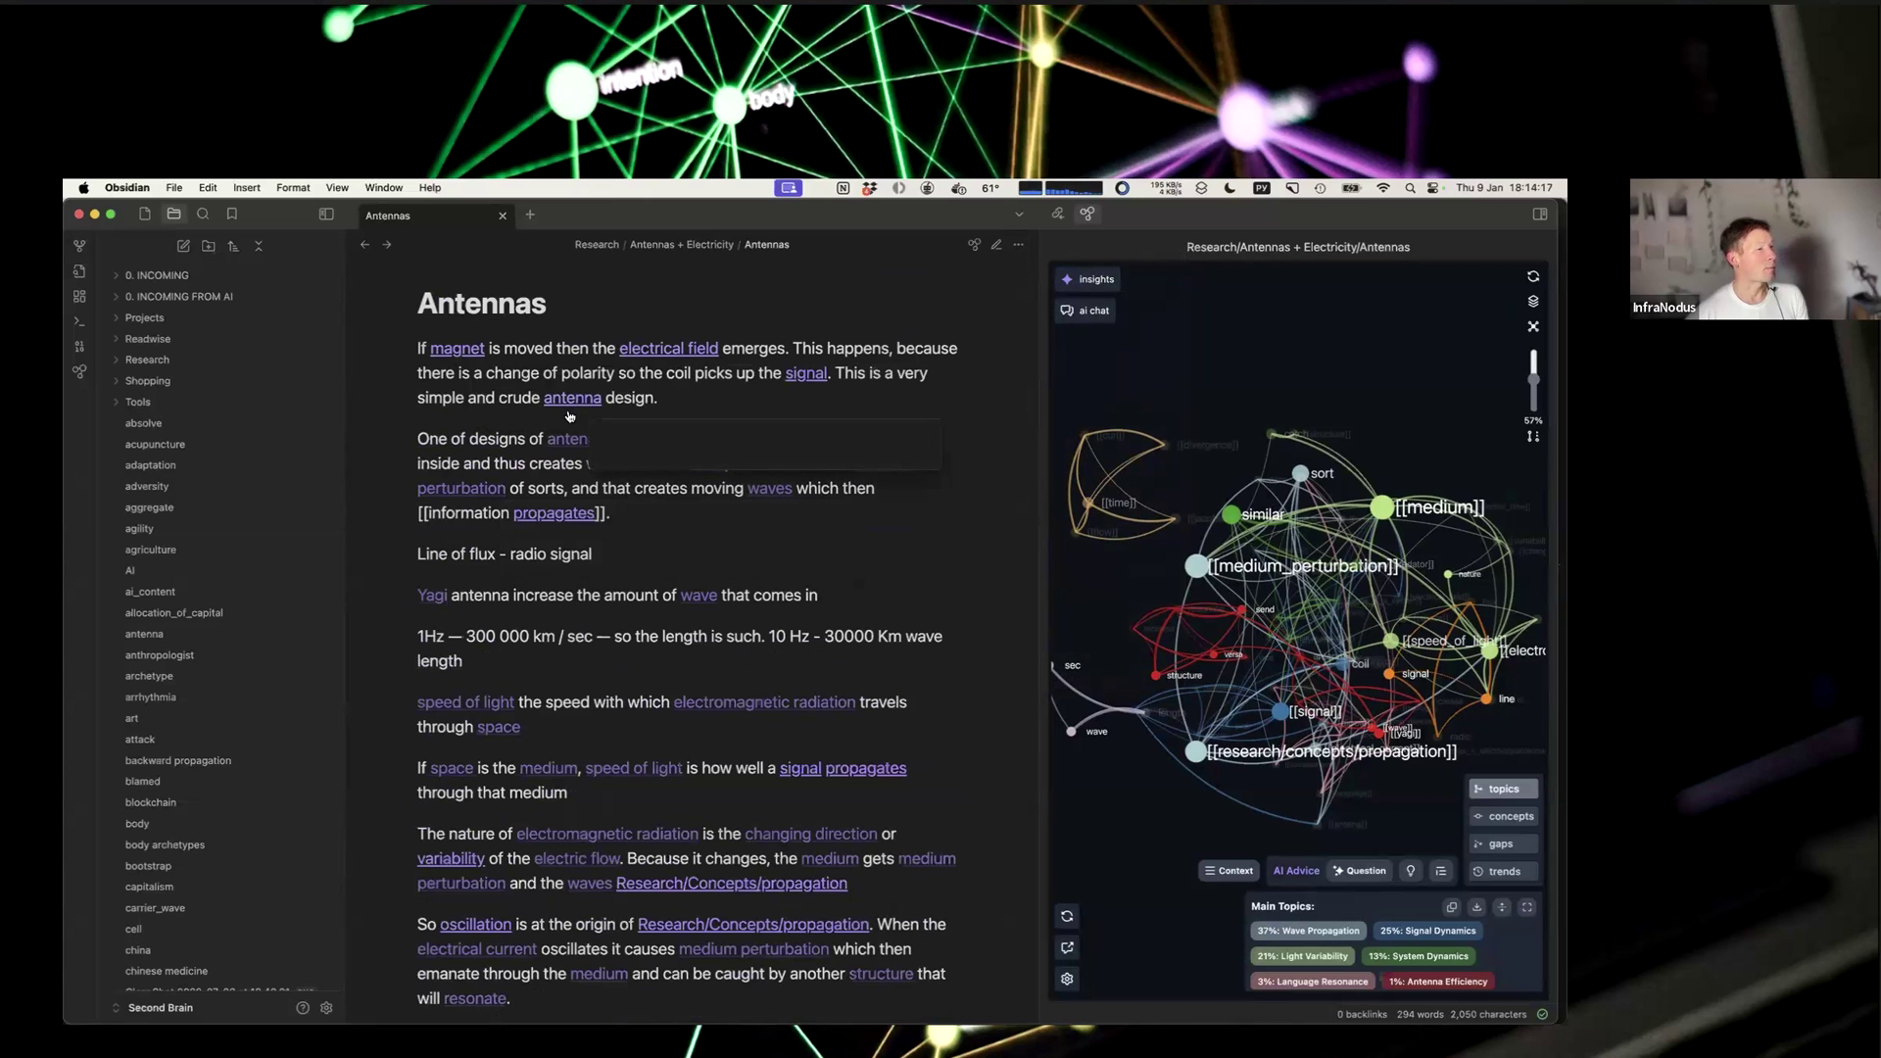
scroll(565, 562, down, 5)
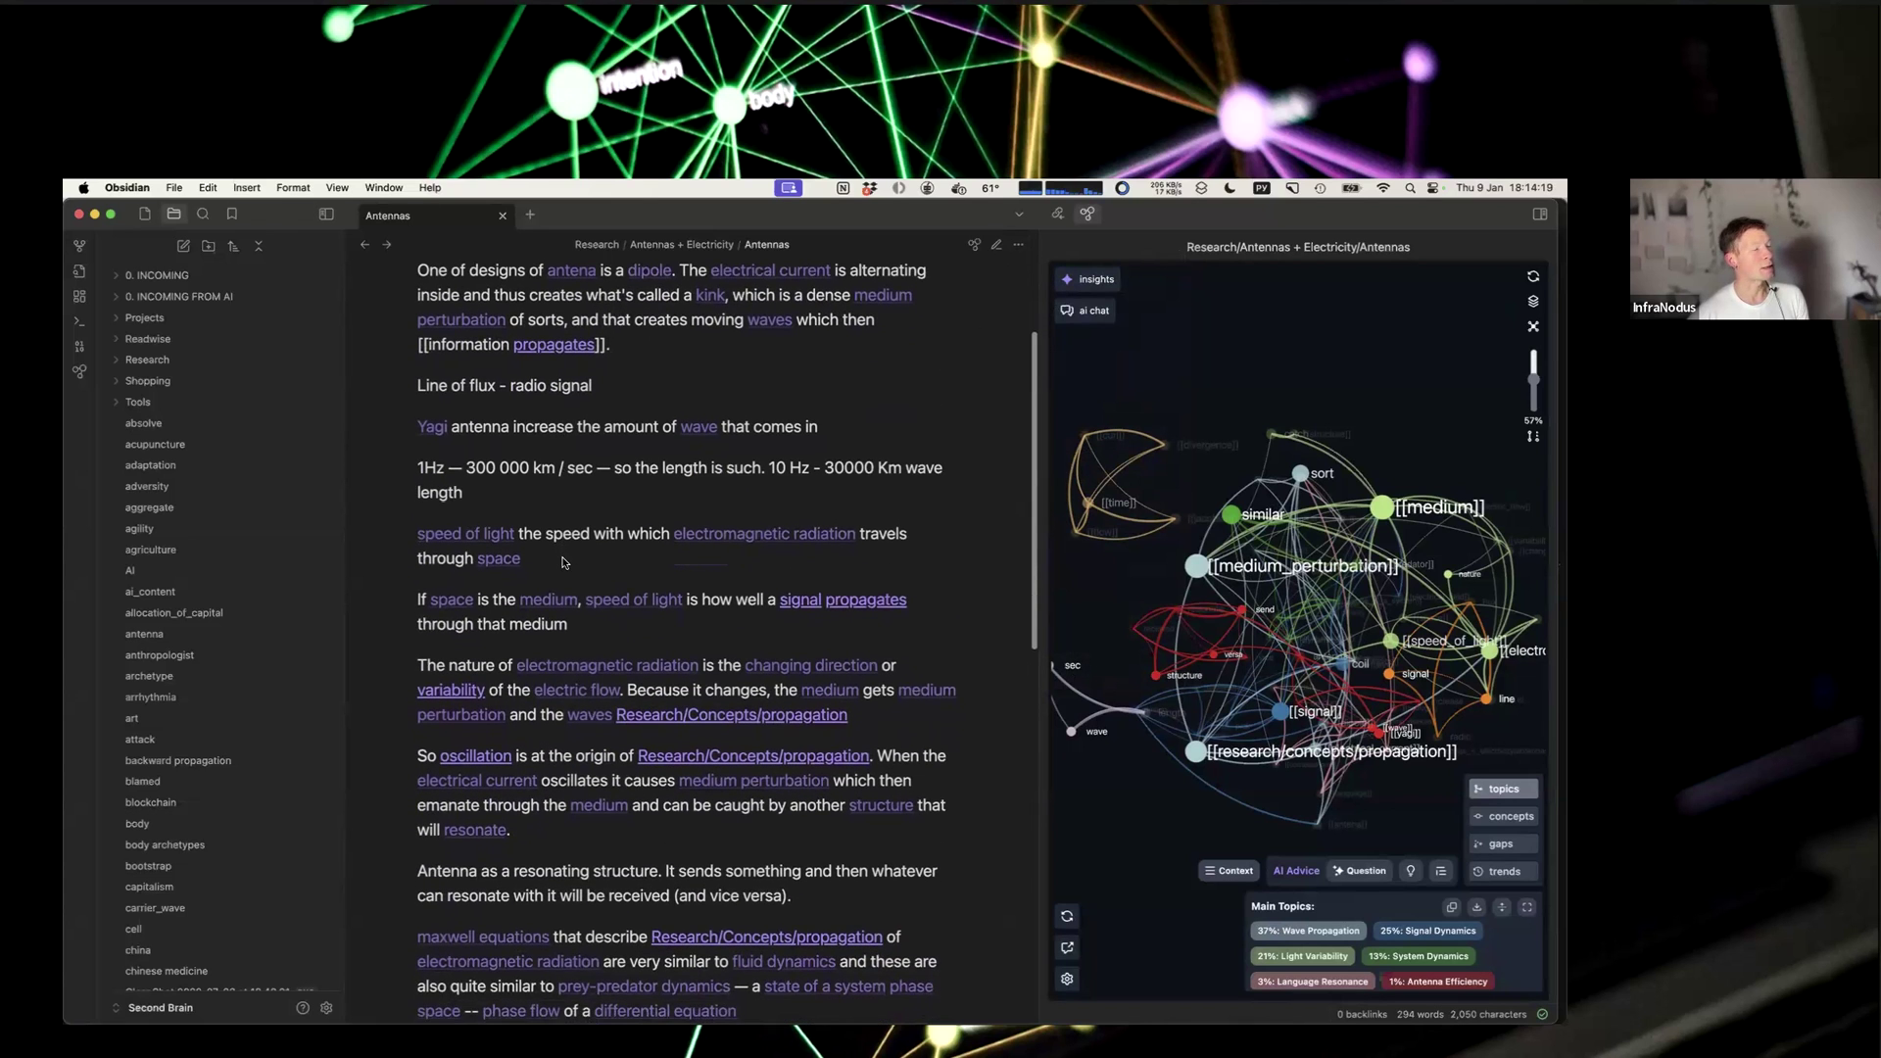
scroll(549, 686, up, 10)
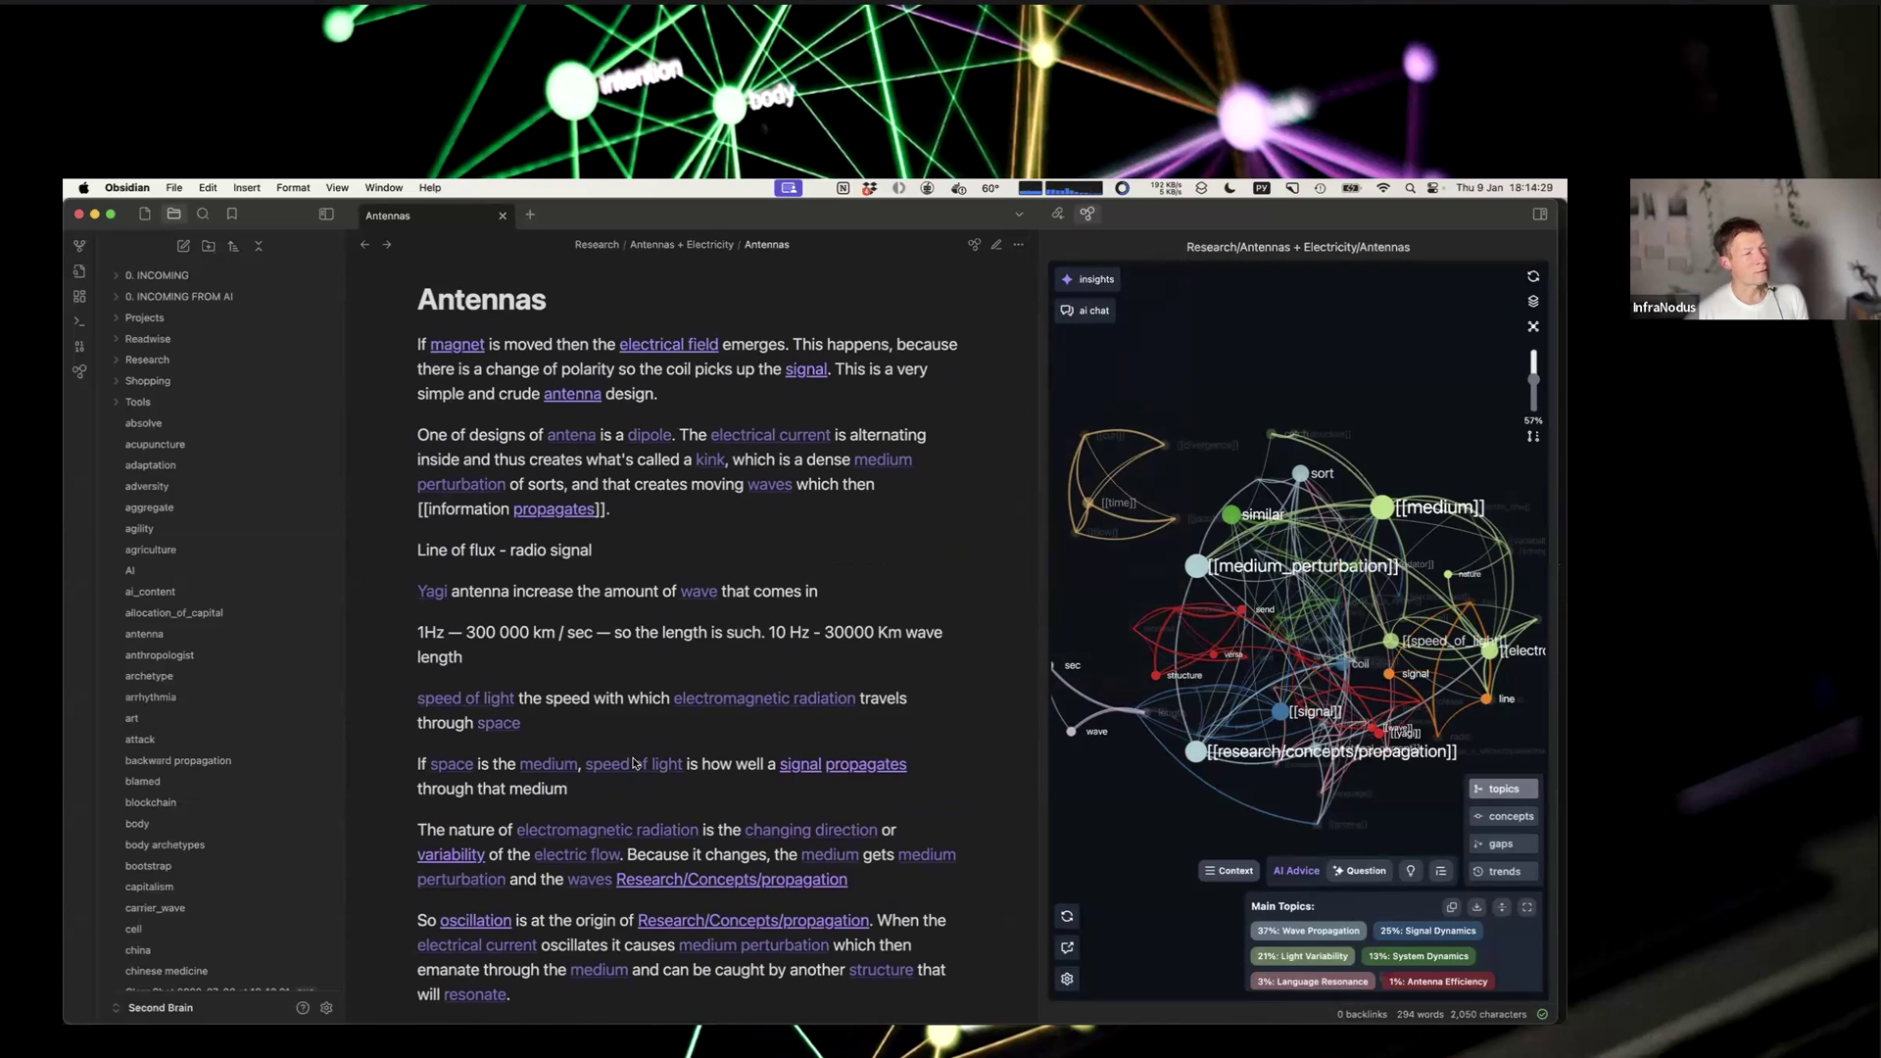
scroll(633, 763, down, 3)
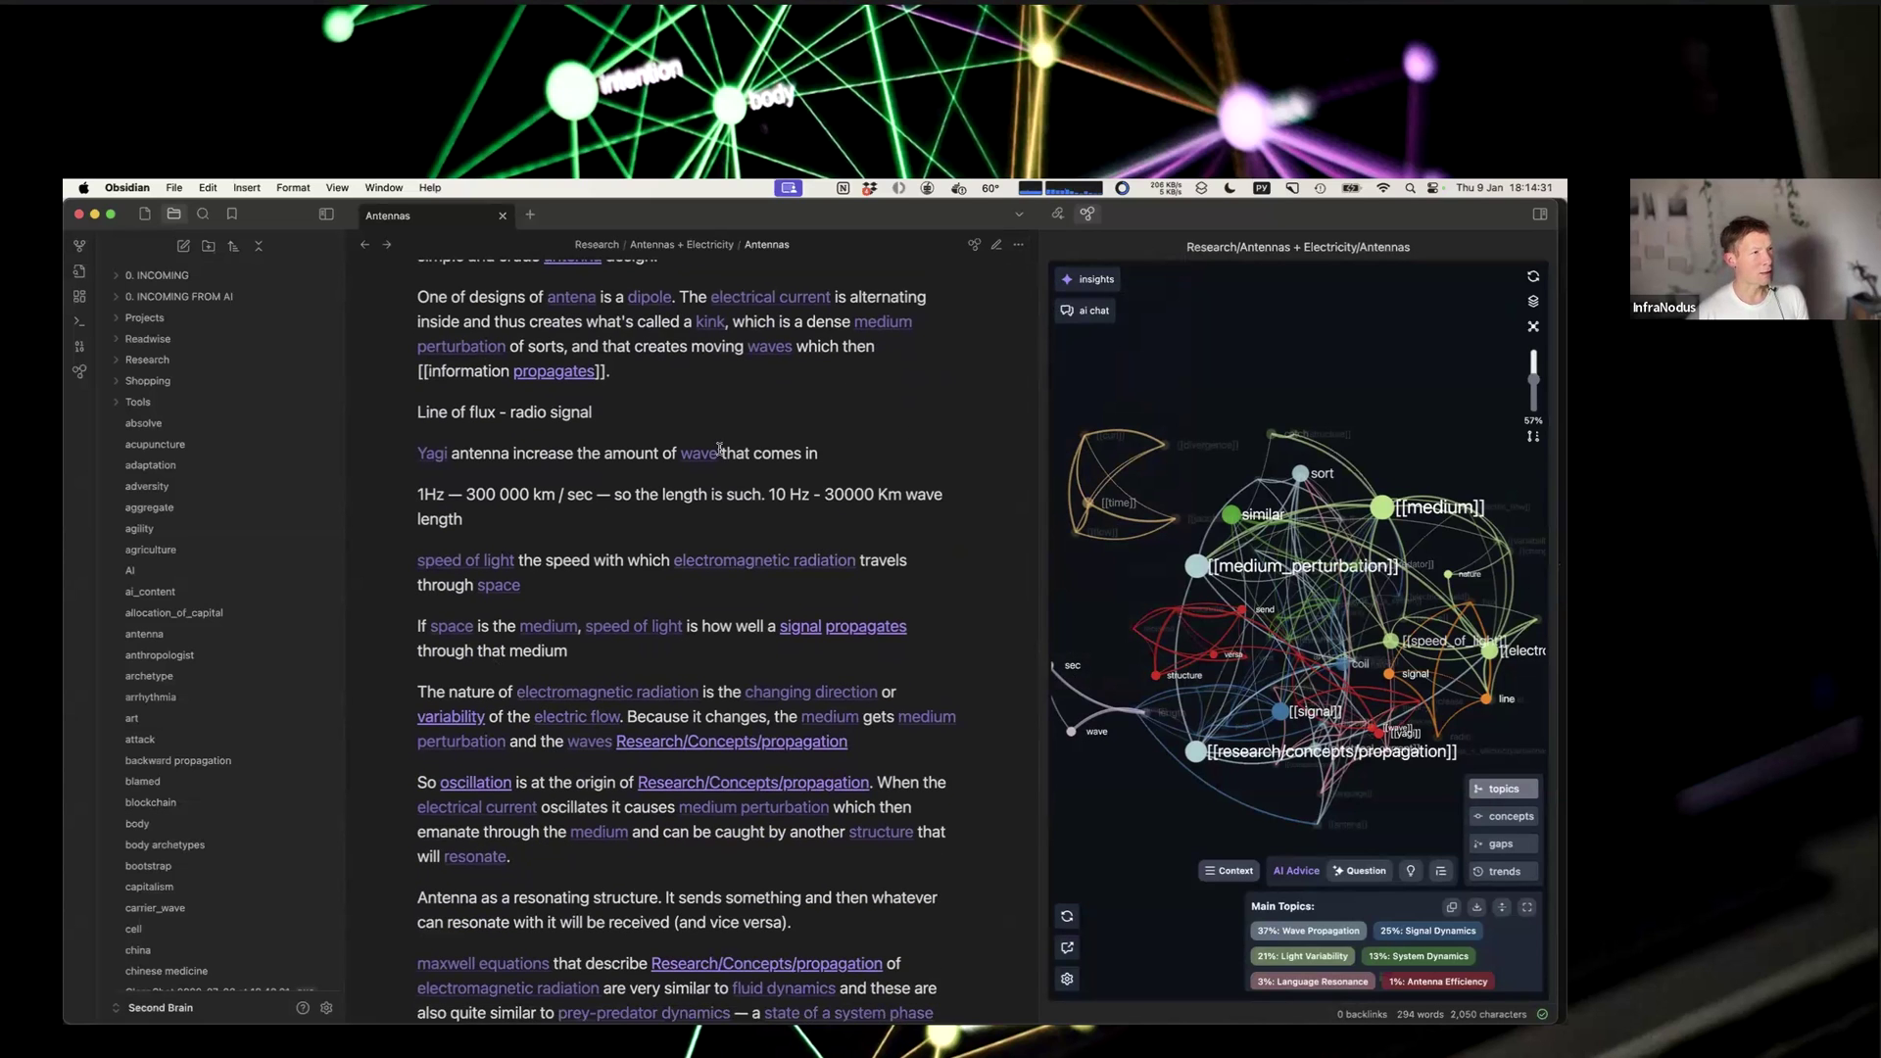
scroll(846, 432, up, 3)
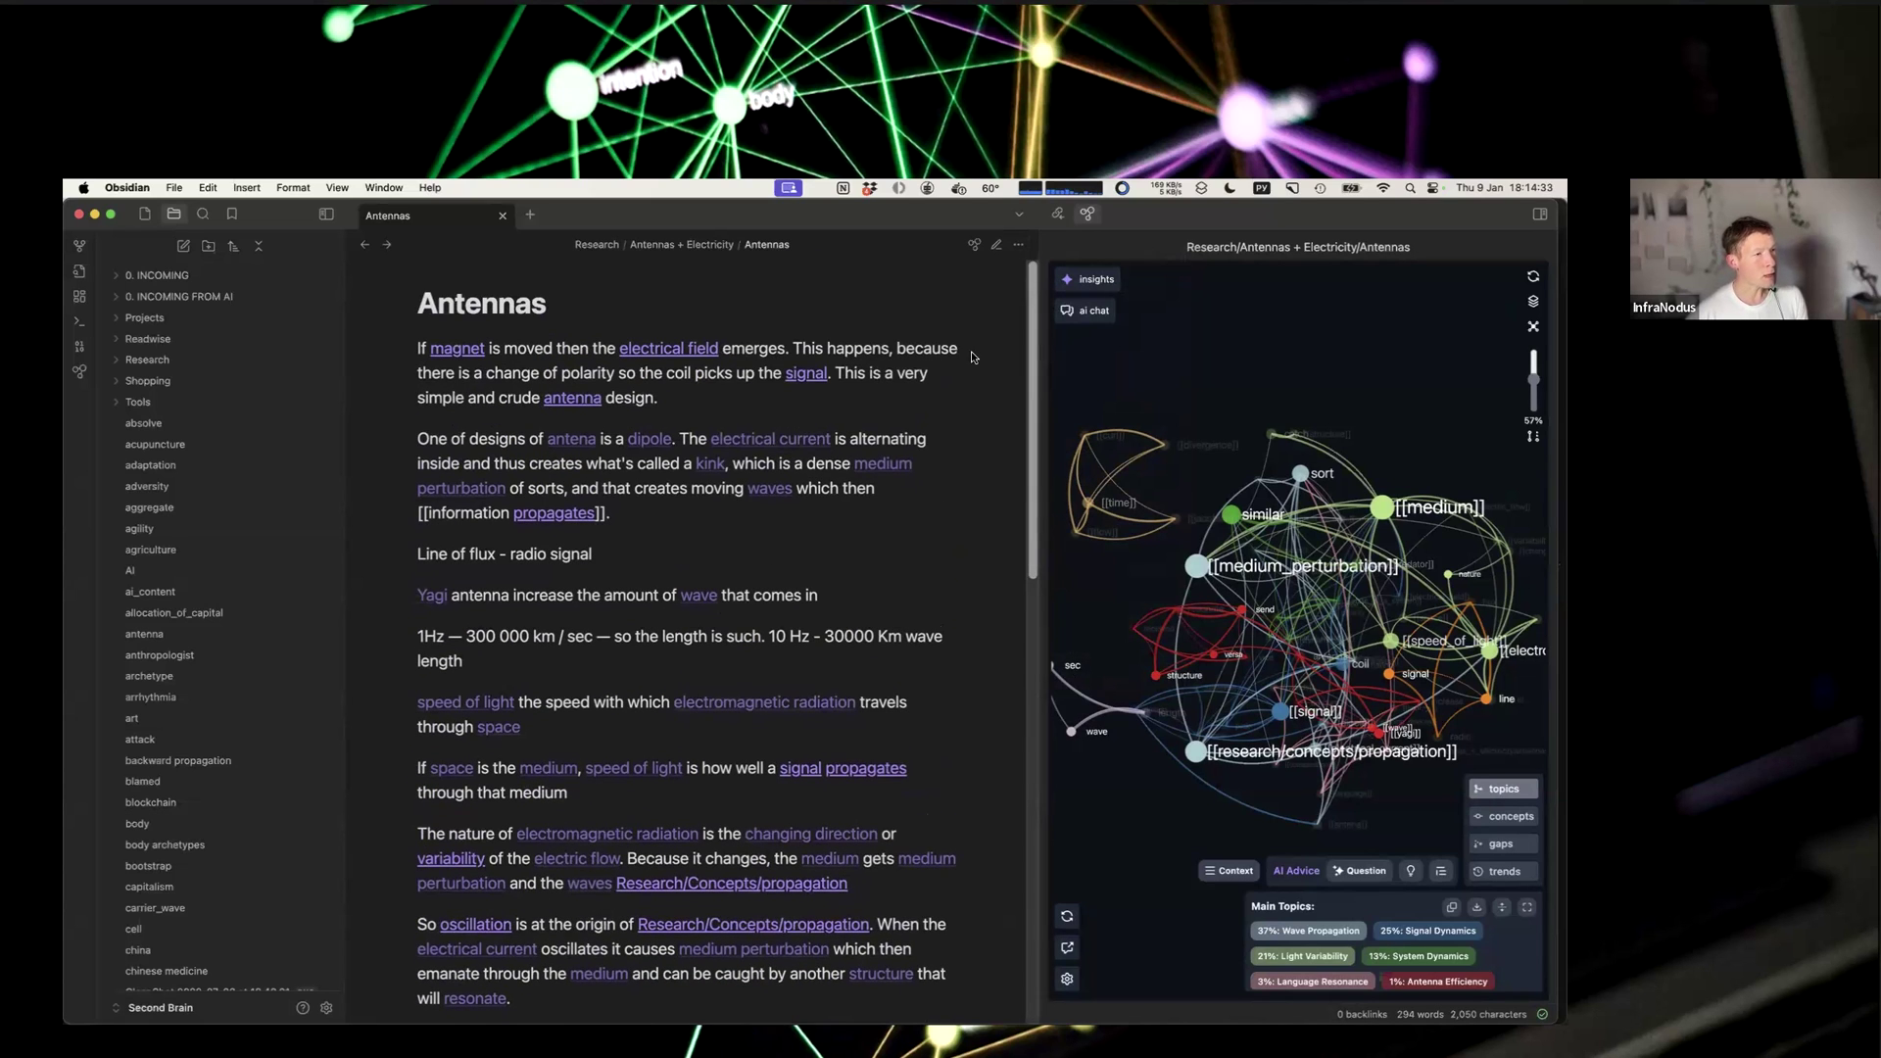
Step: Open the vault graph view, filter it with "file: Antenna", and collapse the filter options
key(super+g)
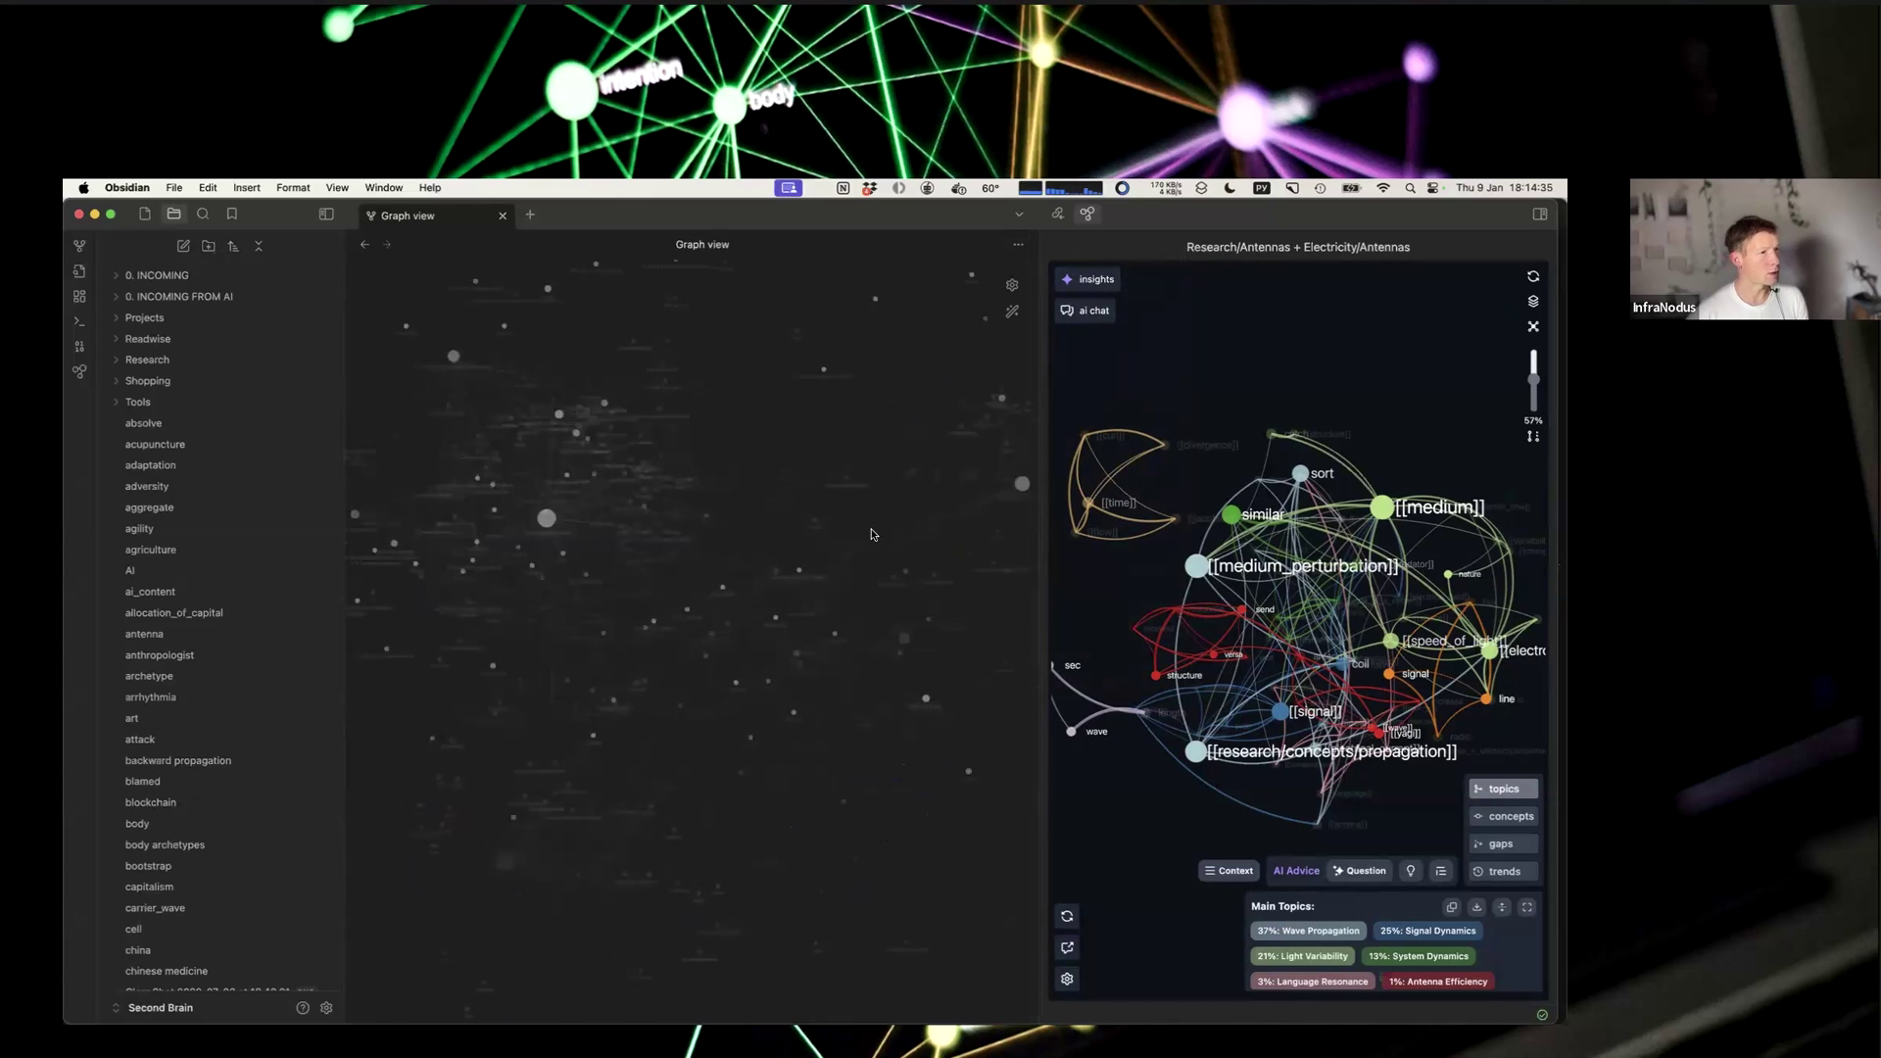
click(1012, 288)
click(889, 314)
text(ашд)
key(BackSpace)
key(BackSpace)
key(BackSpace)
key(ctrl+space)
text(file: Antenna)
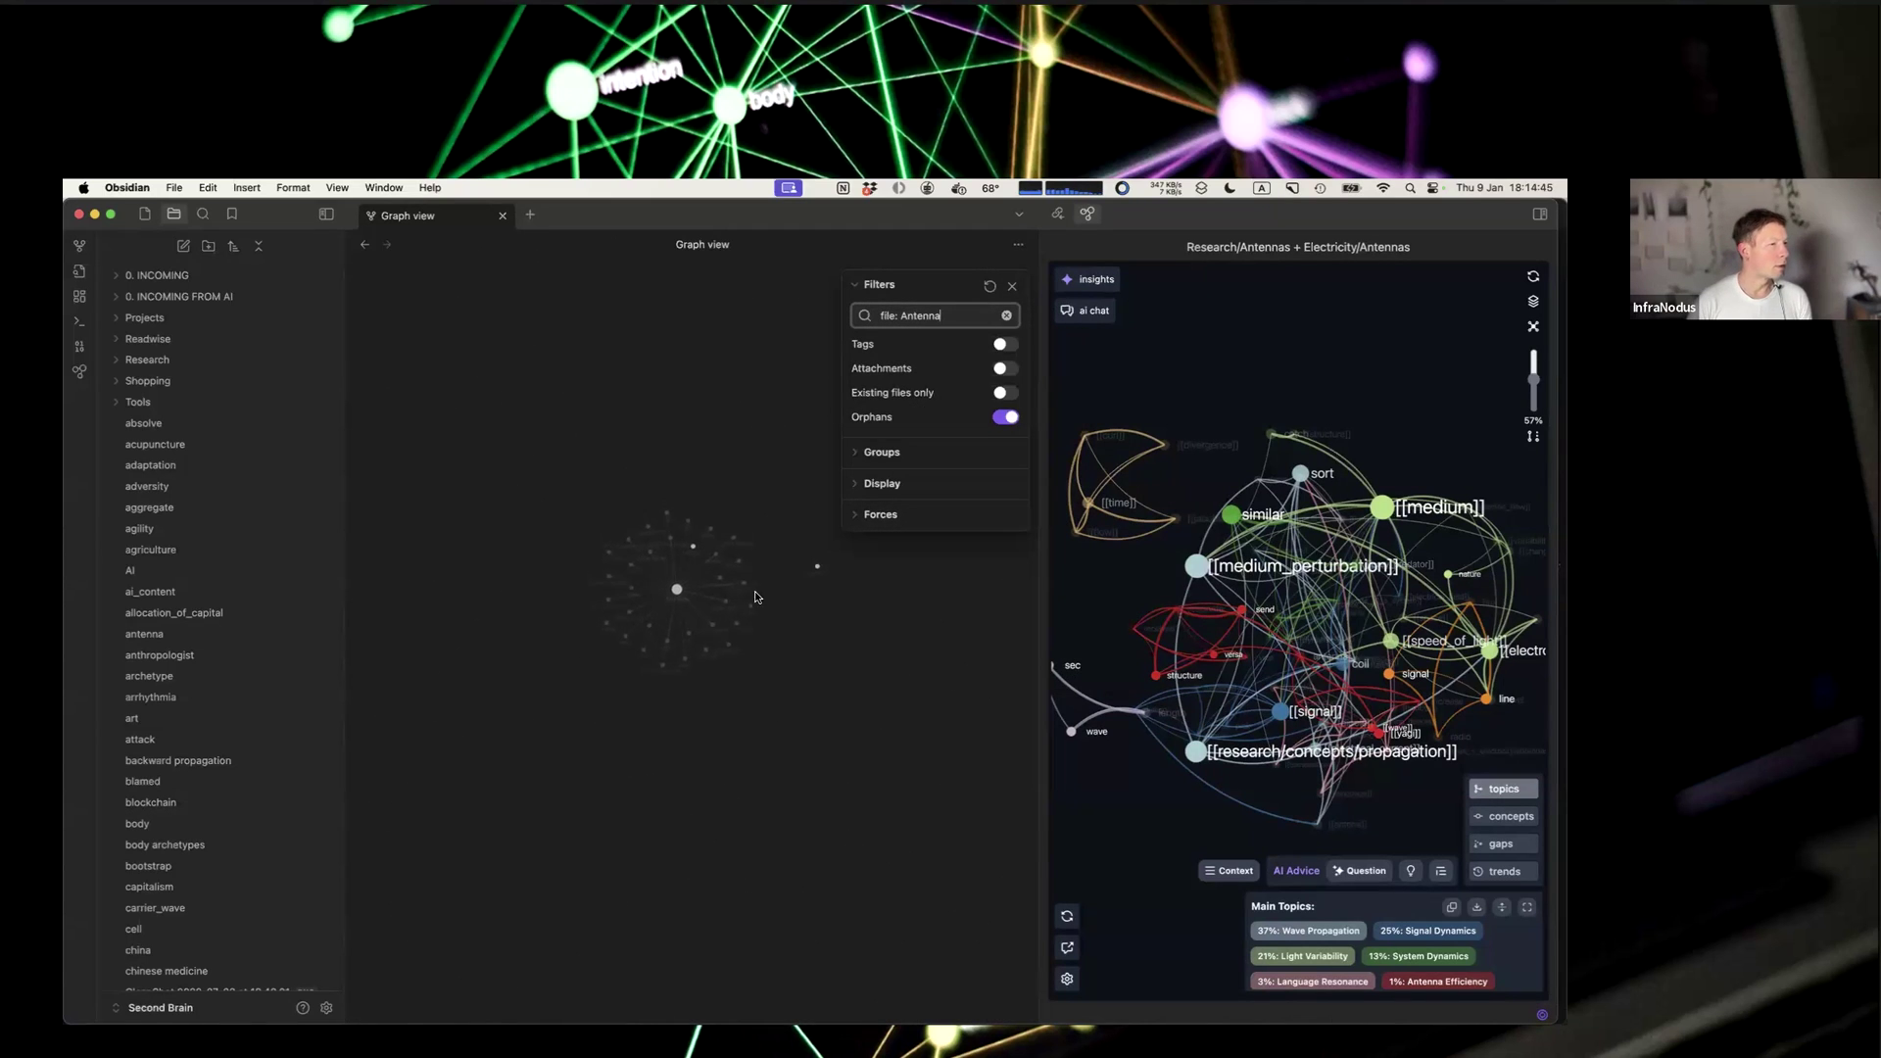
scroll(666, 616, up, 5)
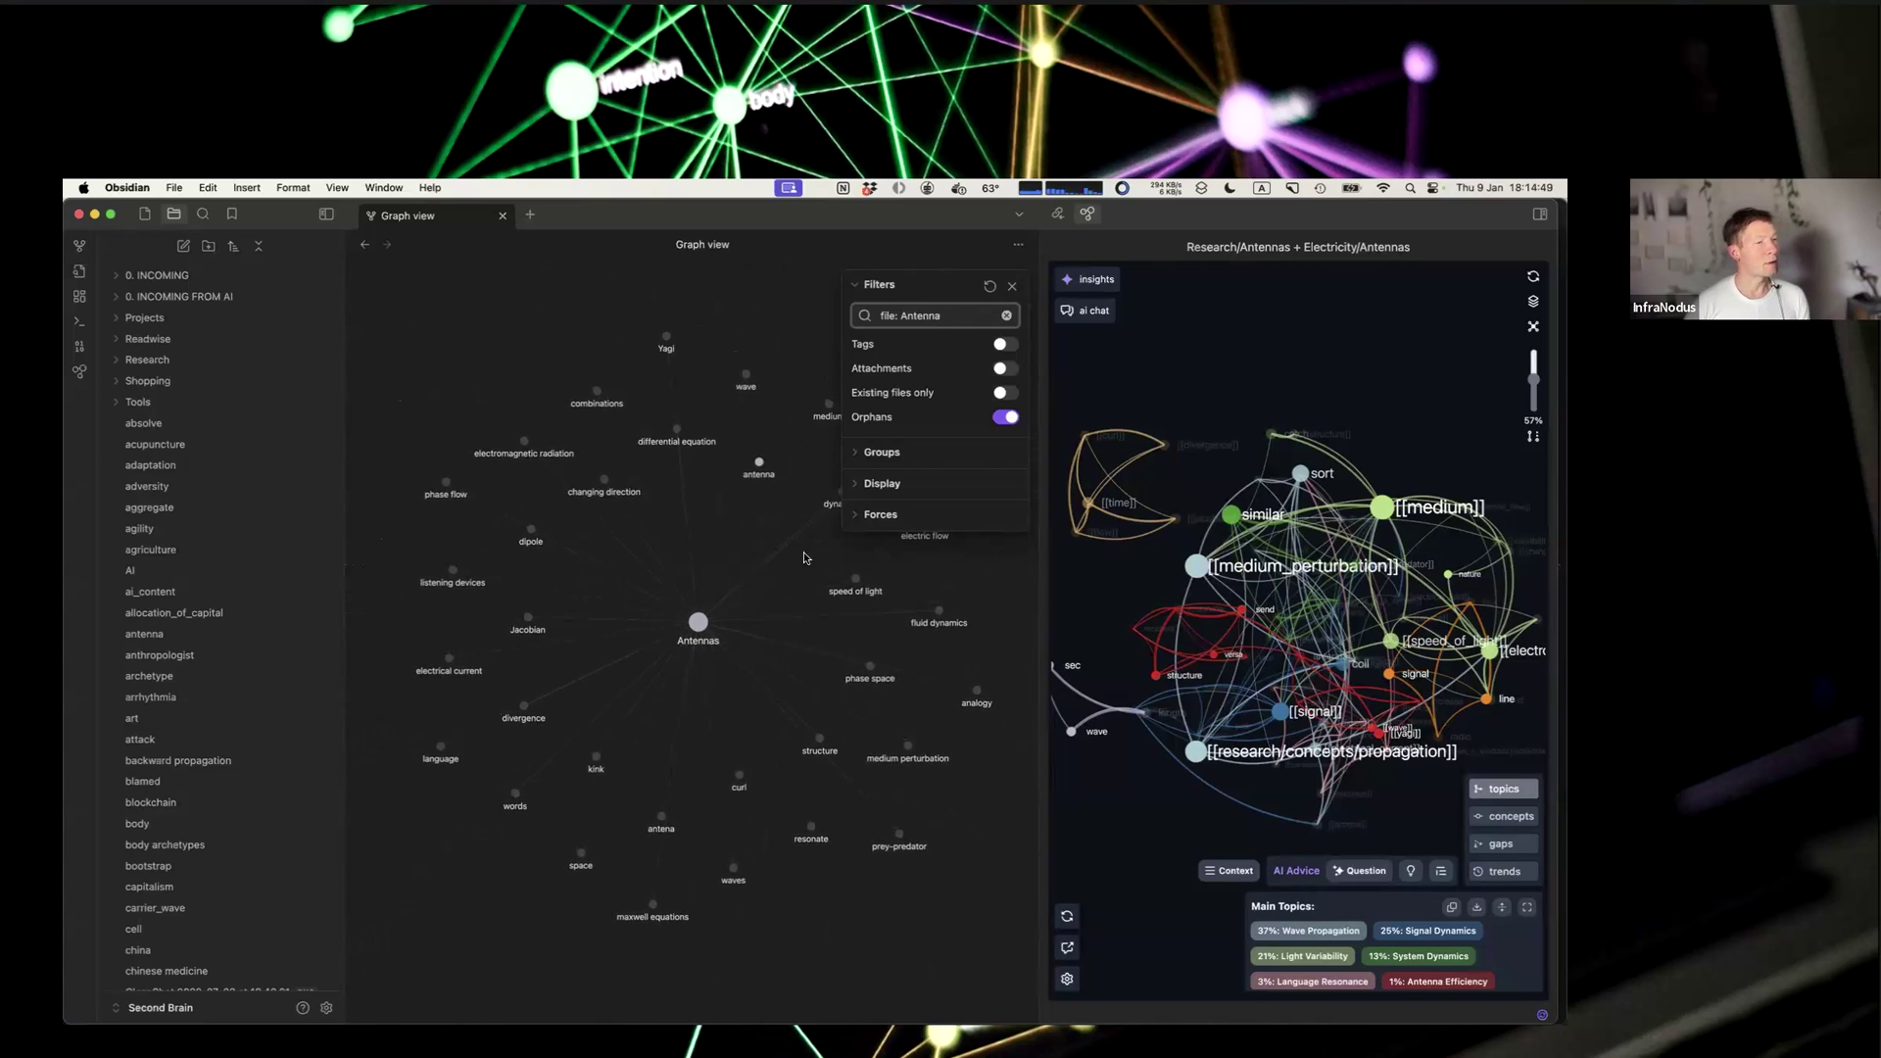
click(856, 287)
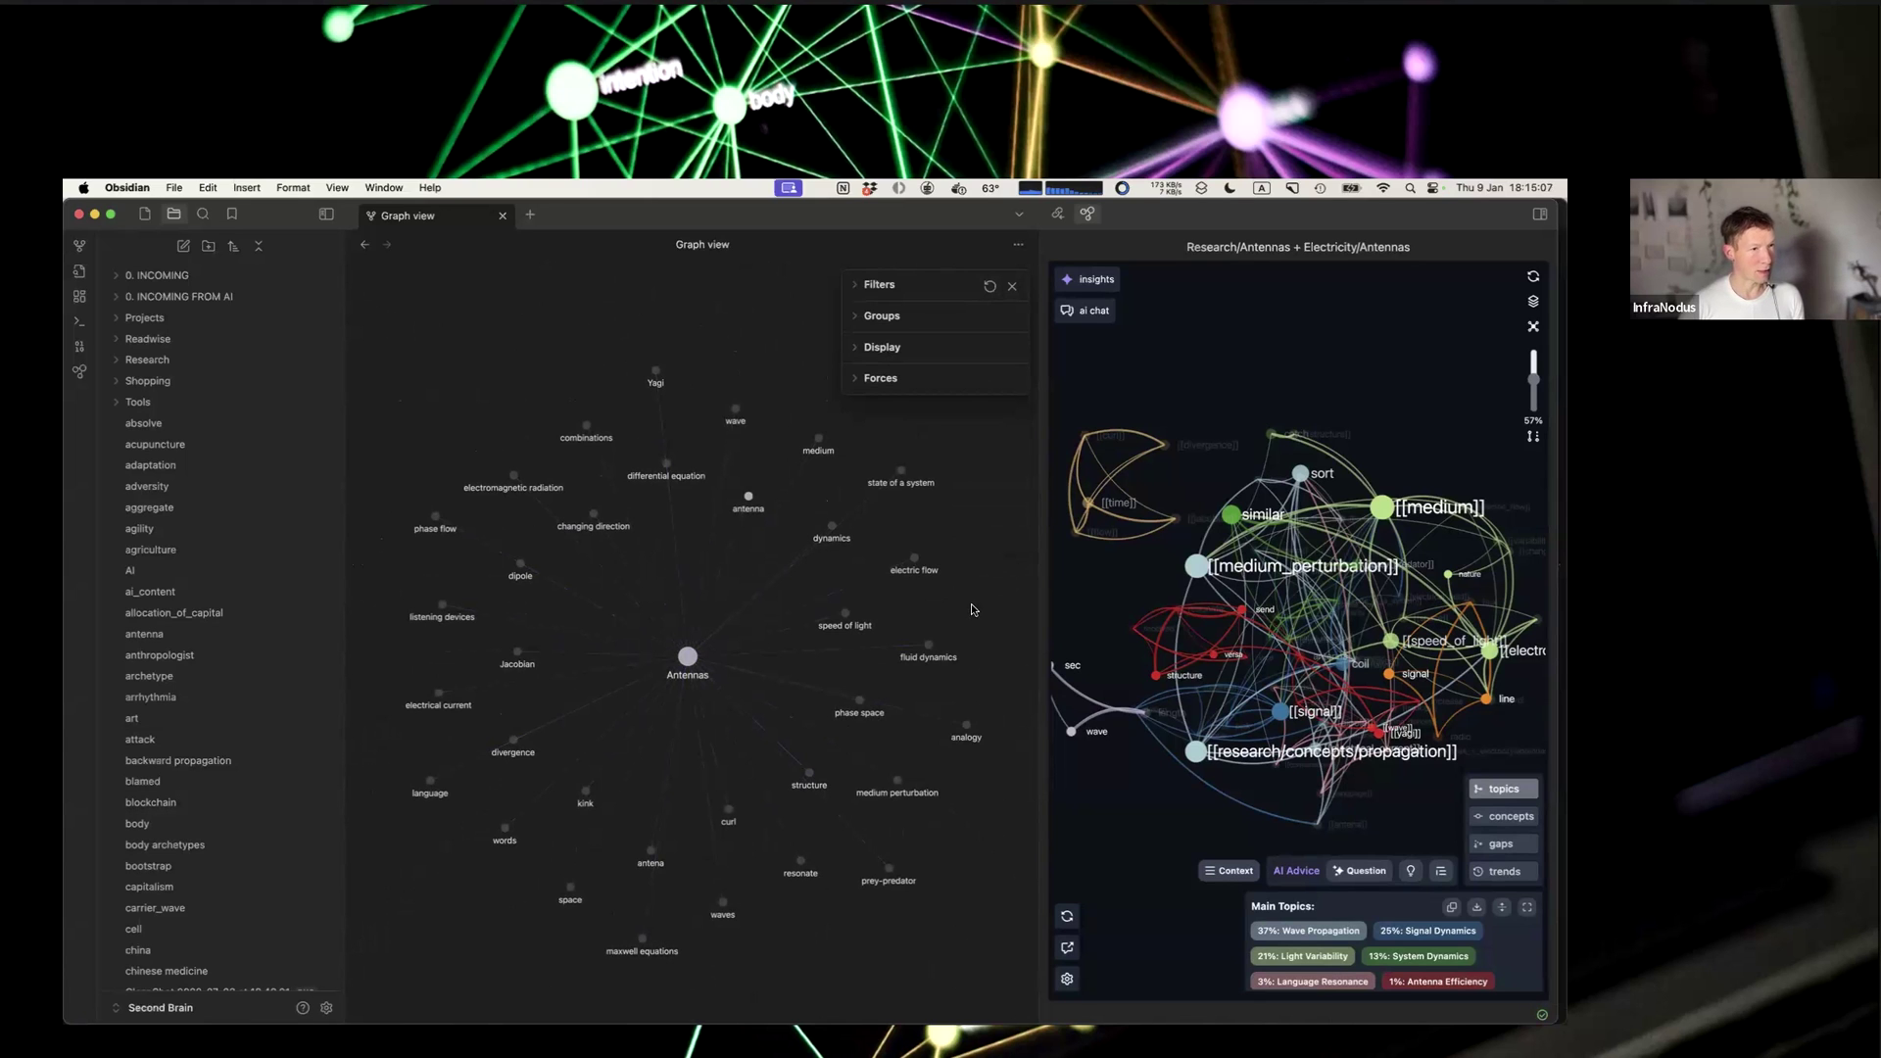
Step: Examine the node connections in the InfraNodus graph of the Antennas note alongside the terms in the note's text
click(1098, 604)
click(1302, 356)
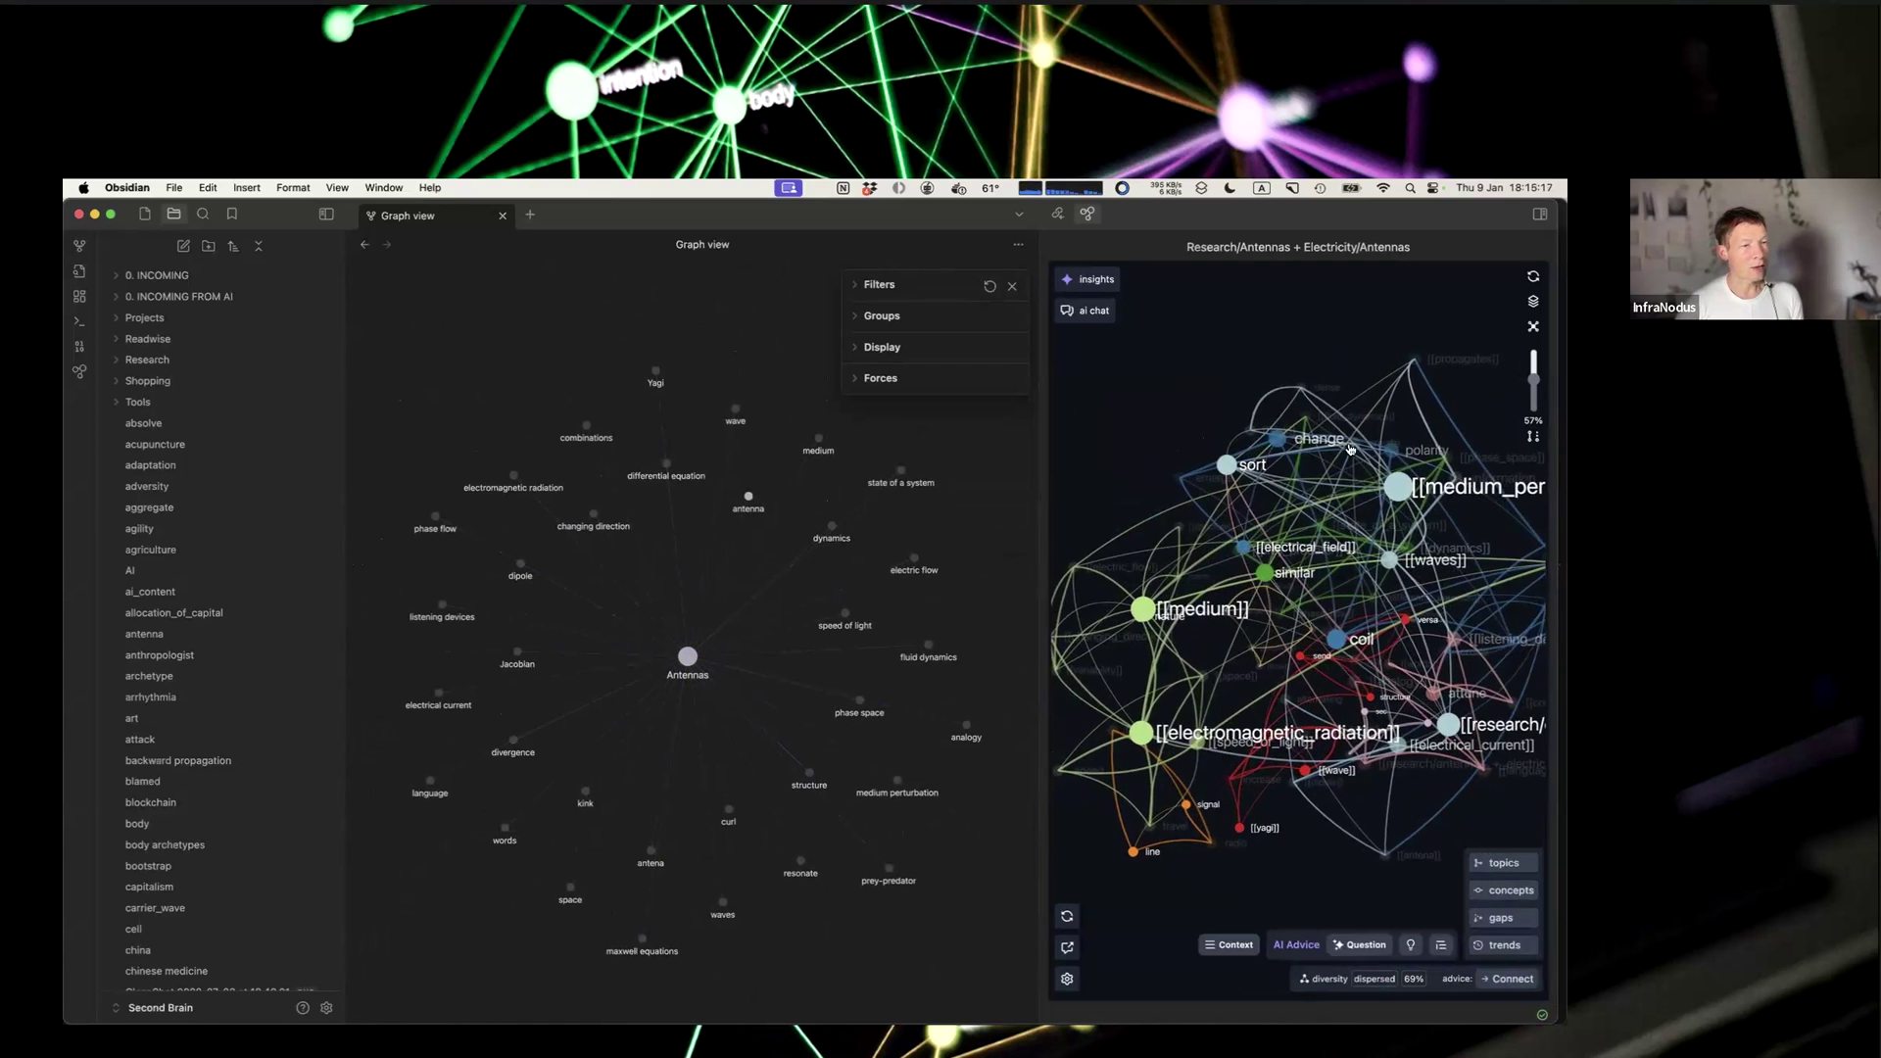
click(1221, 756)
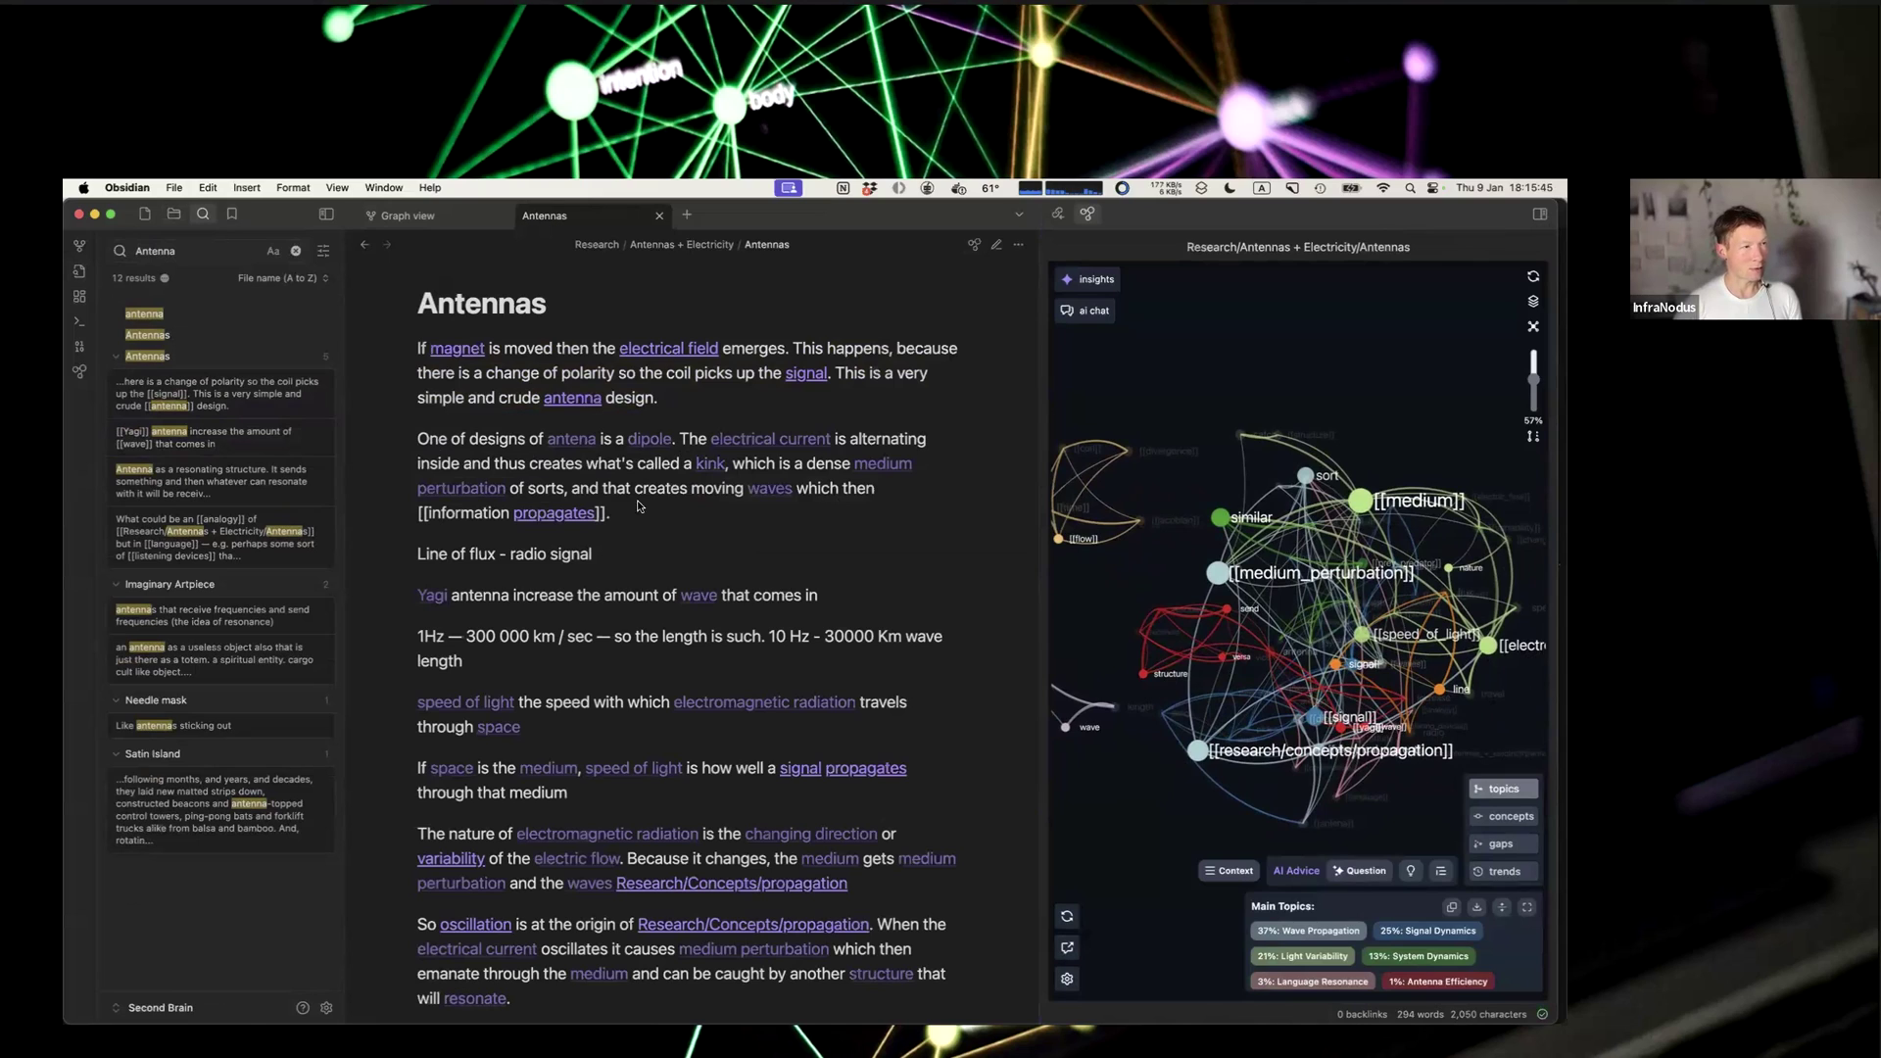
drag(678, 438, 546, 438)
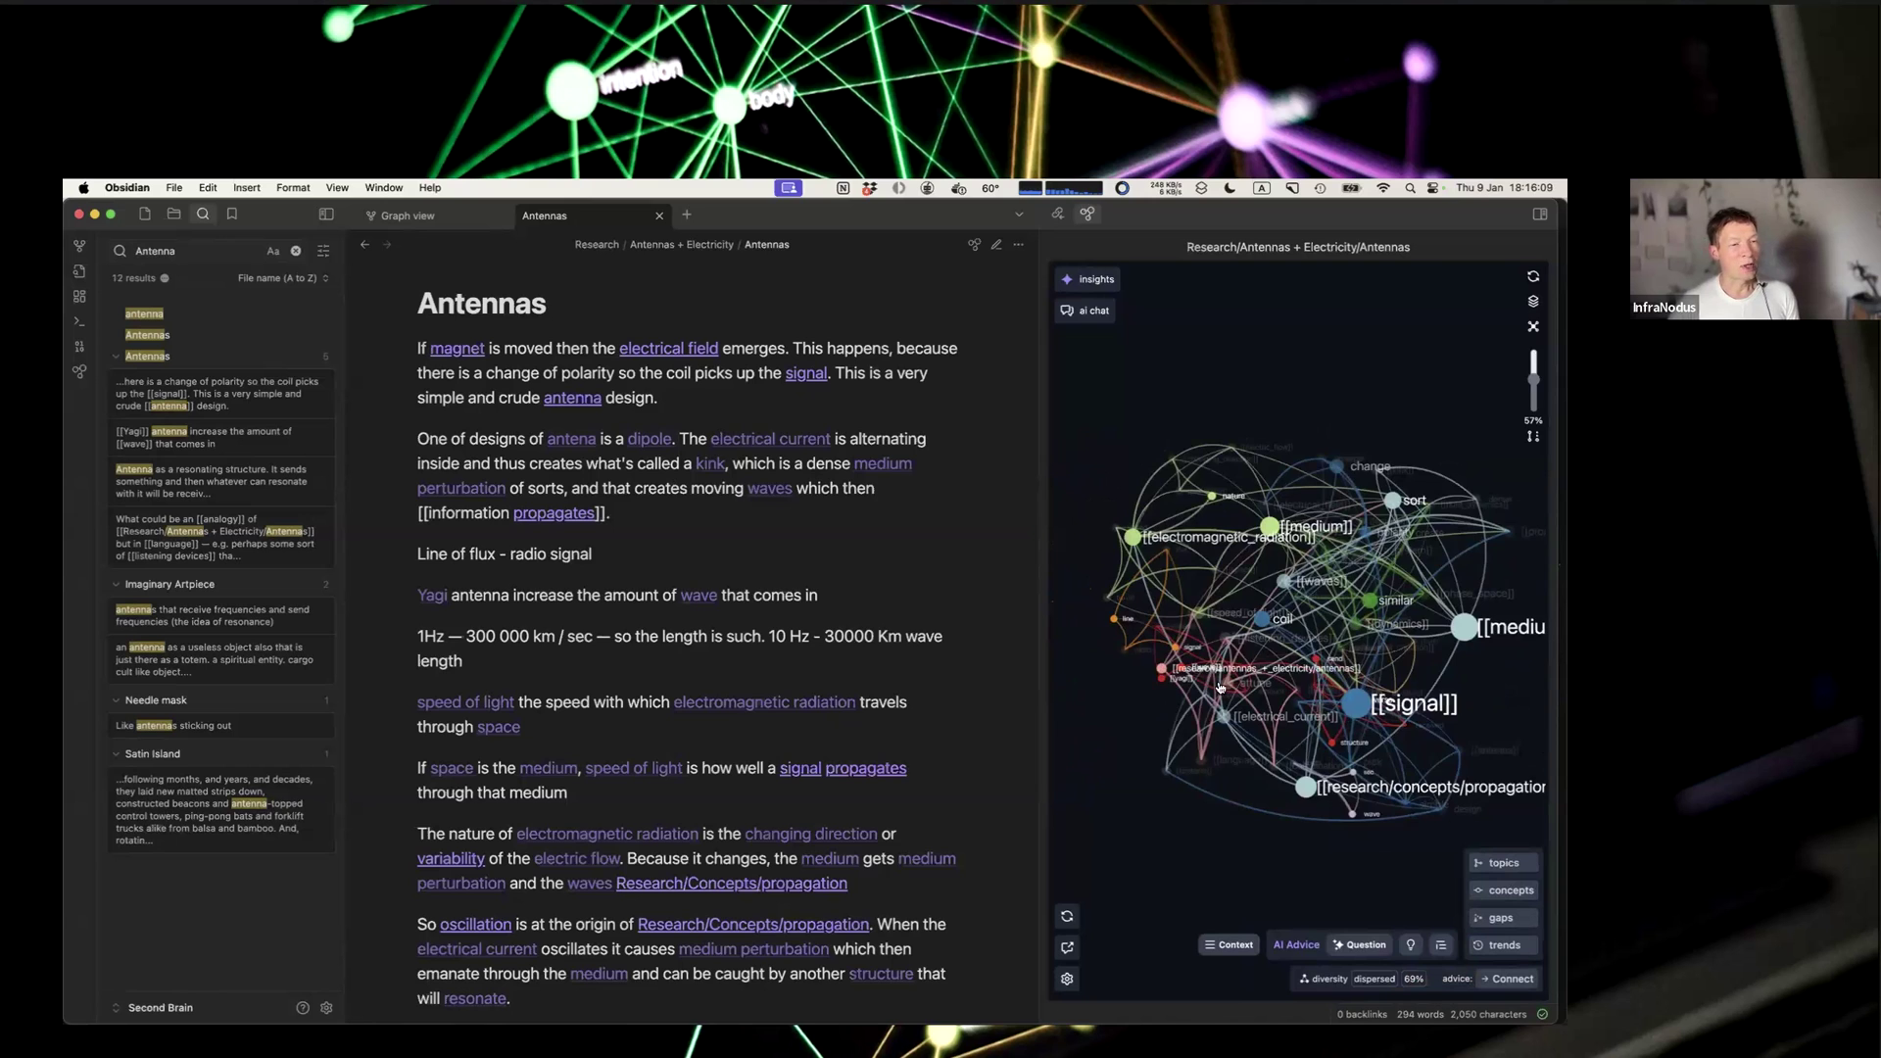
Step: Show the main topics of the Antennas graph in InfraNodus and inspect the Wave Propagation topic
click(1502, 866)
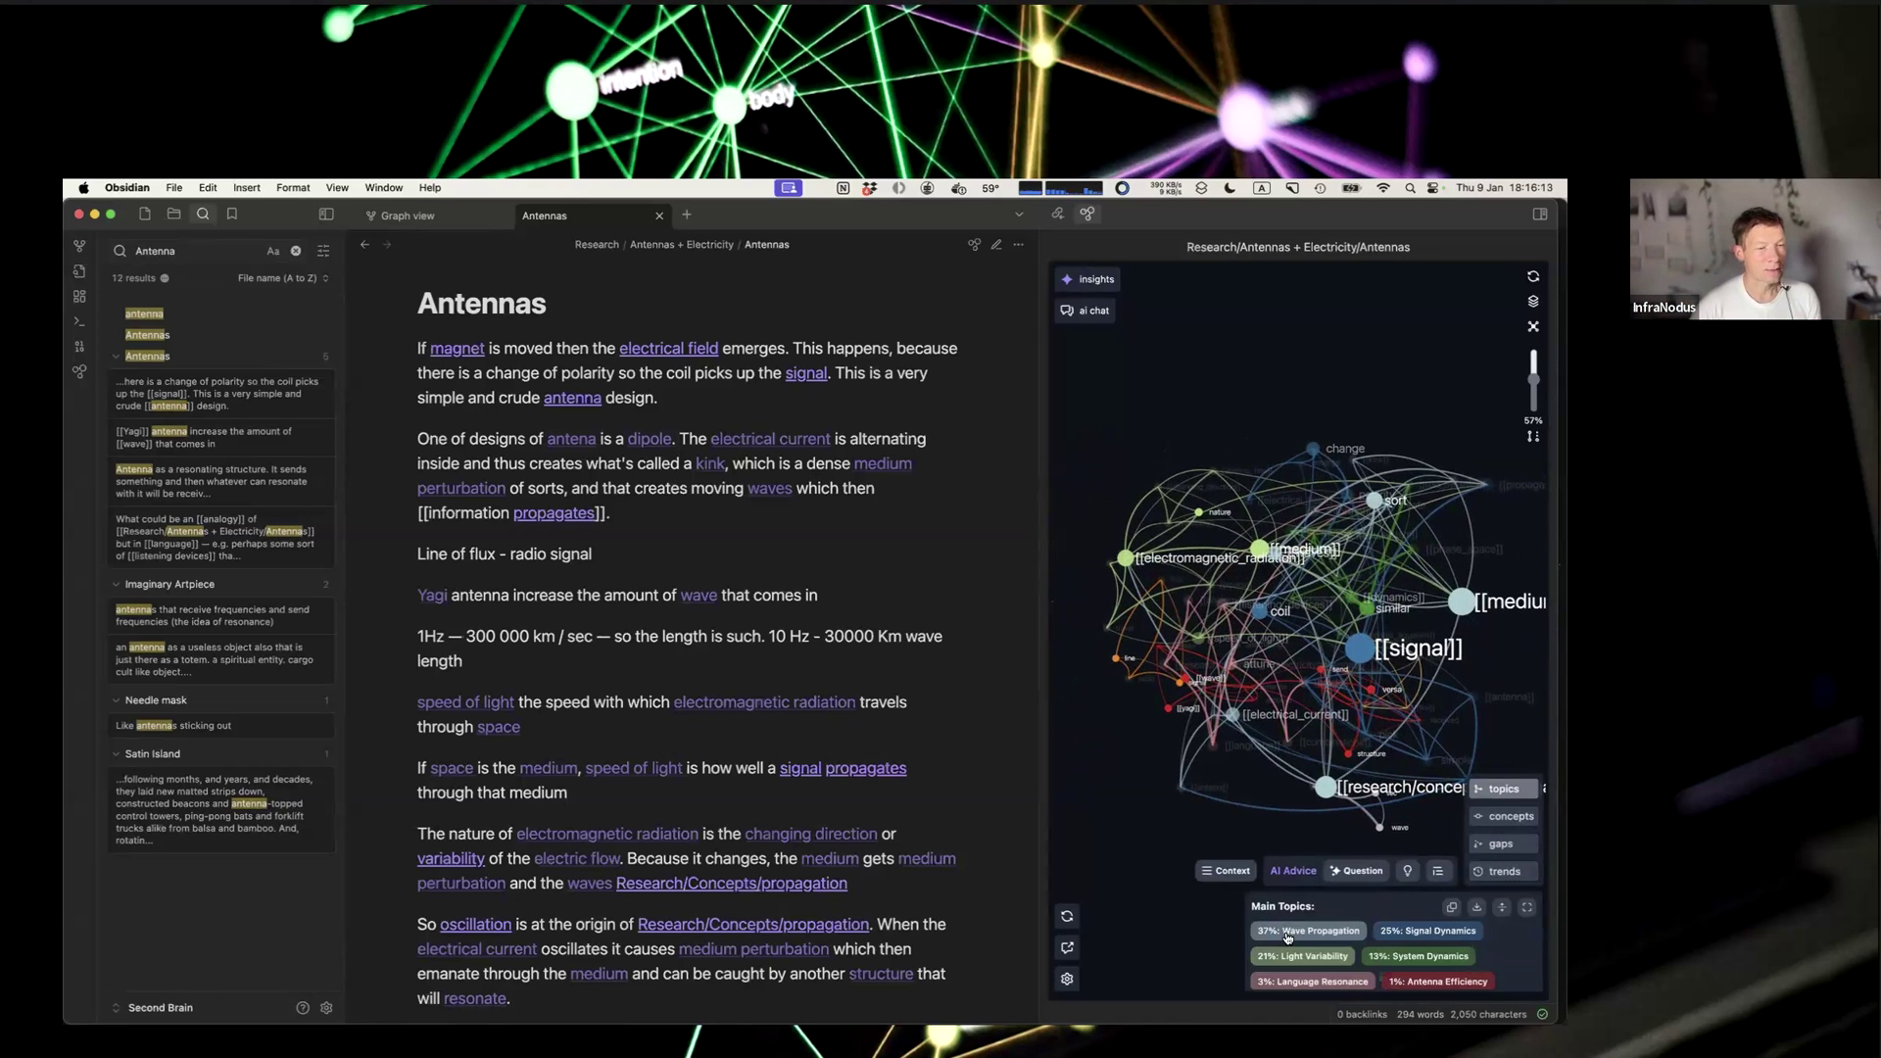
click(1292, 933)
click(1292, 934)
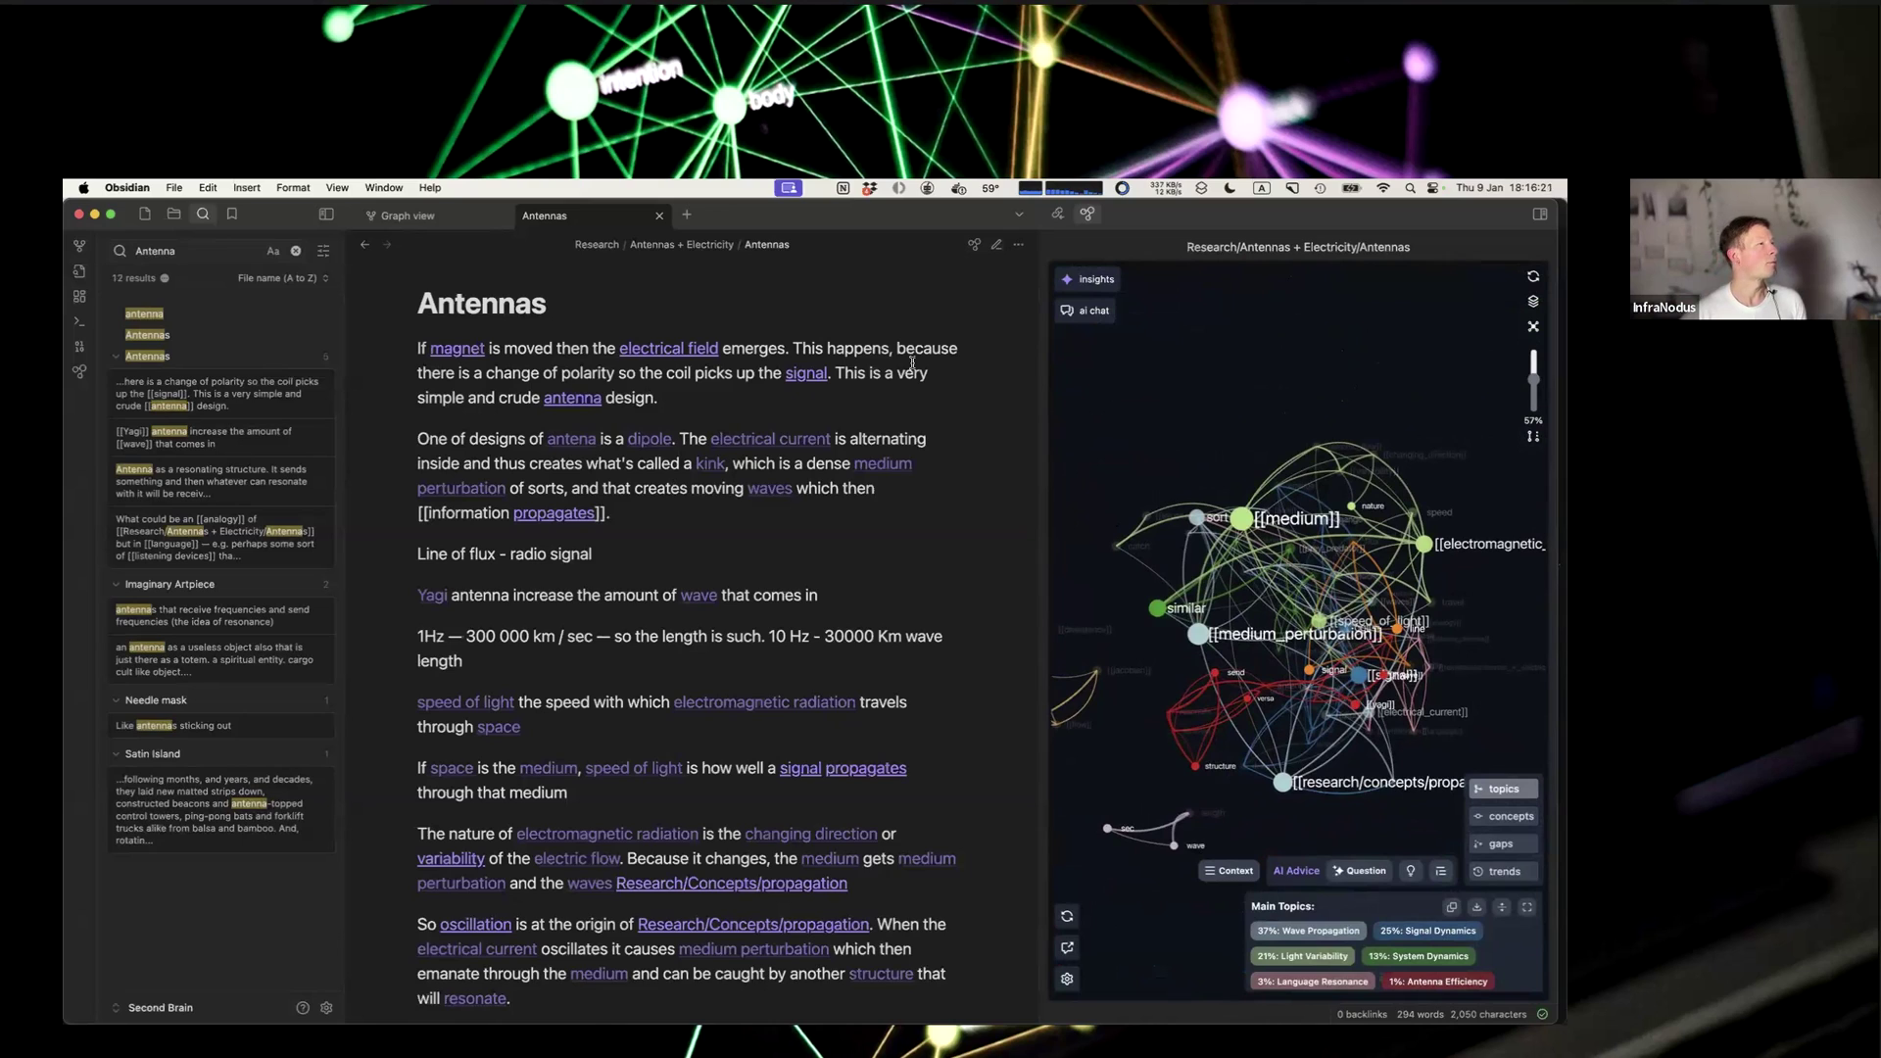
Step: Open the medium perturbation page from its node in Obsidian's graph view, and return to the Antennas note
click(389, 215)
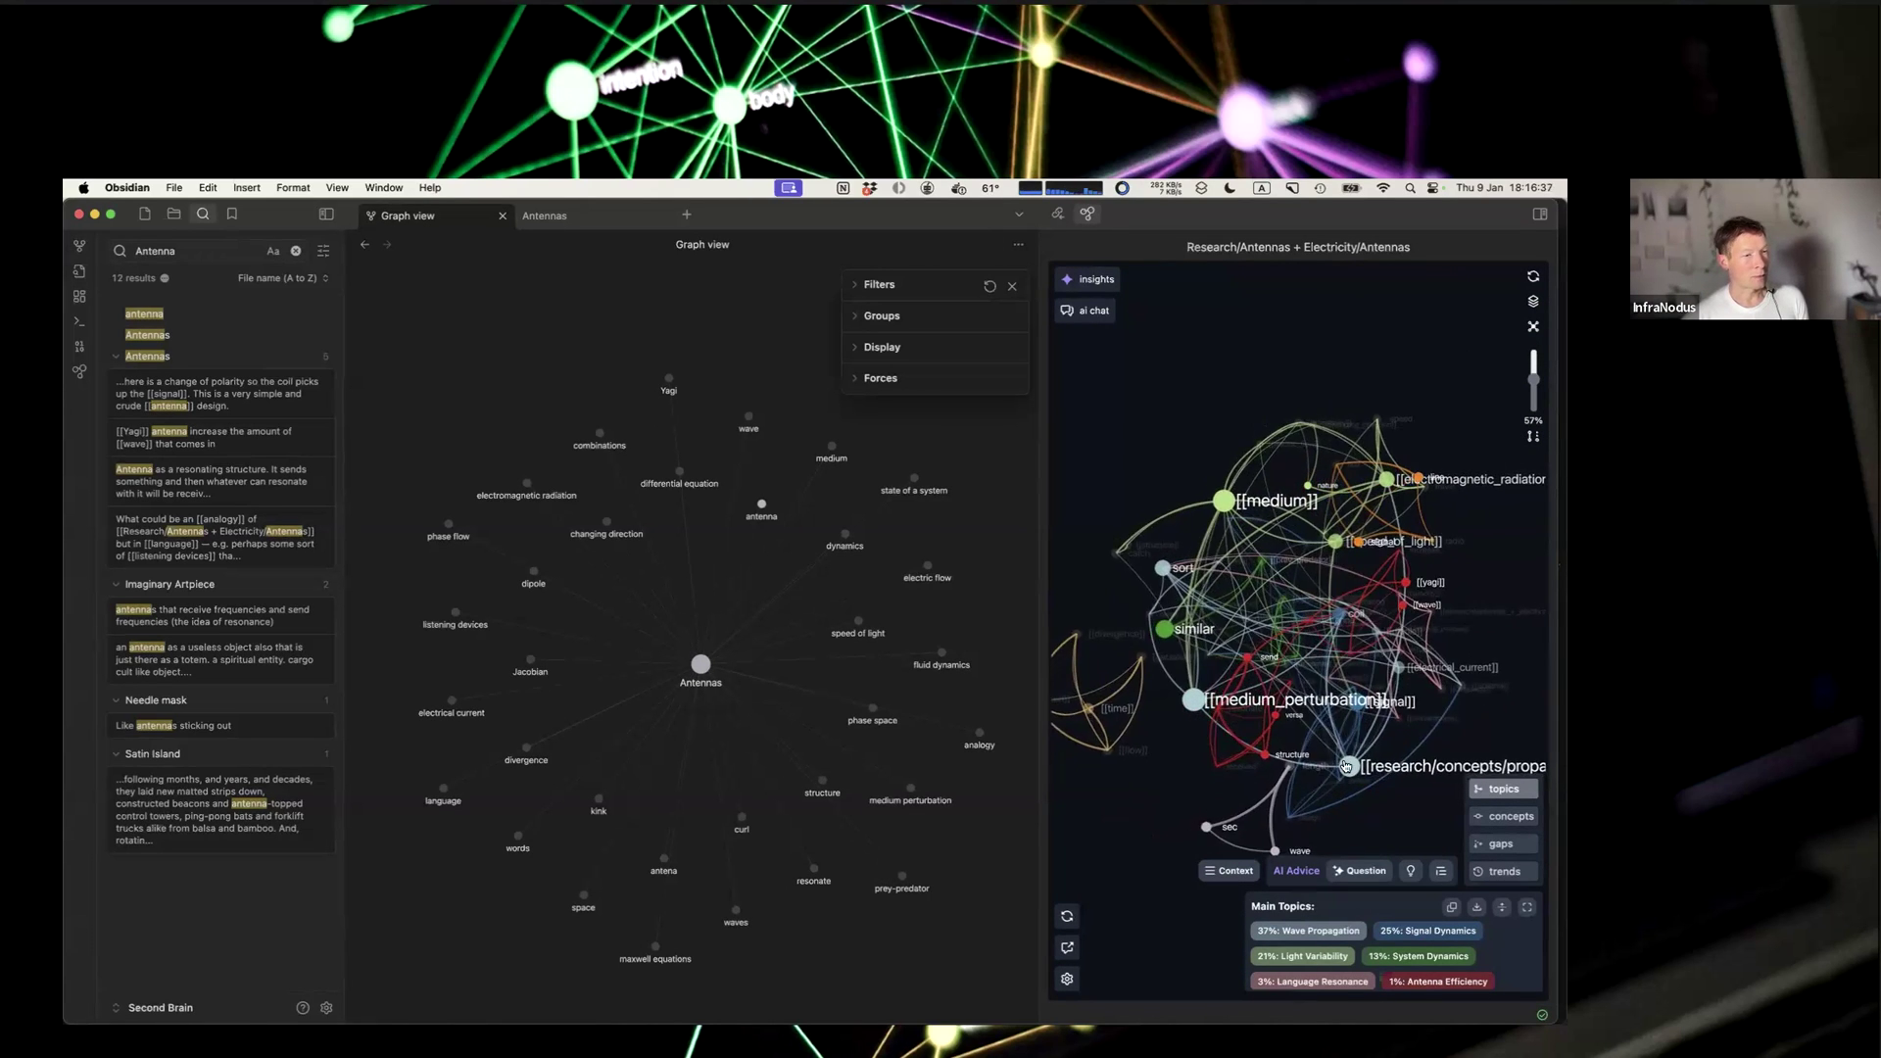
click(910, 790)
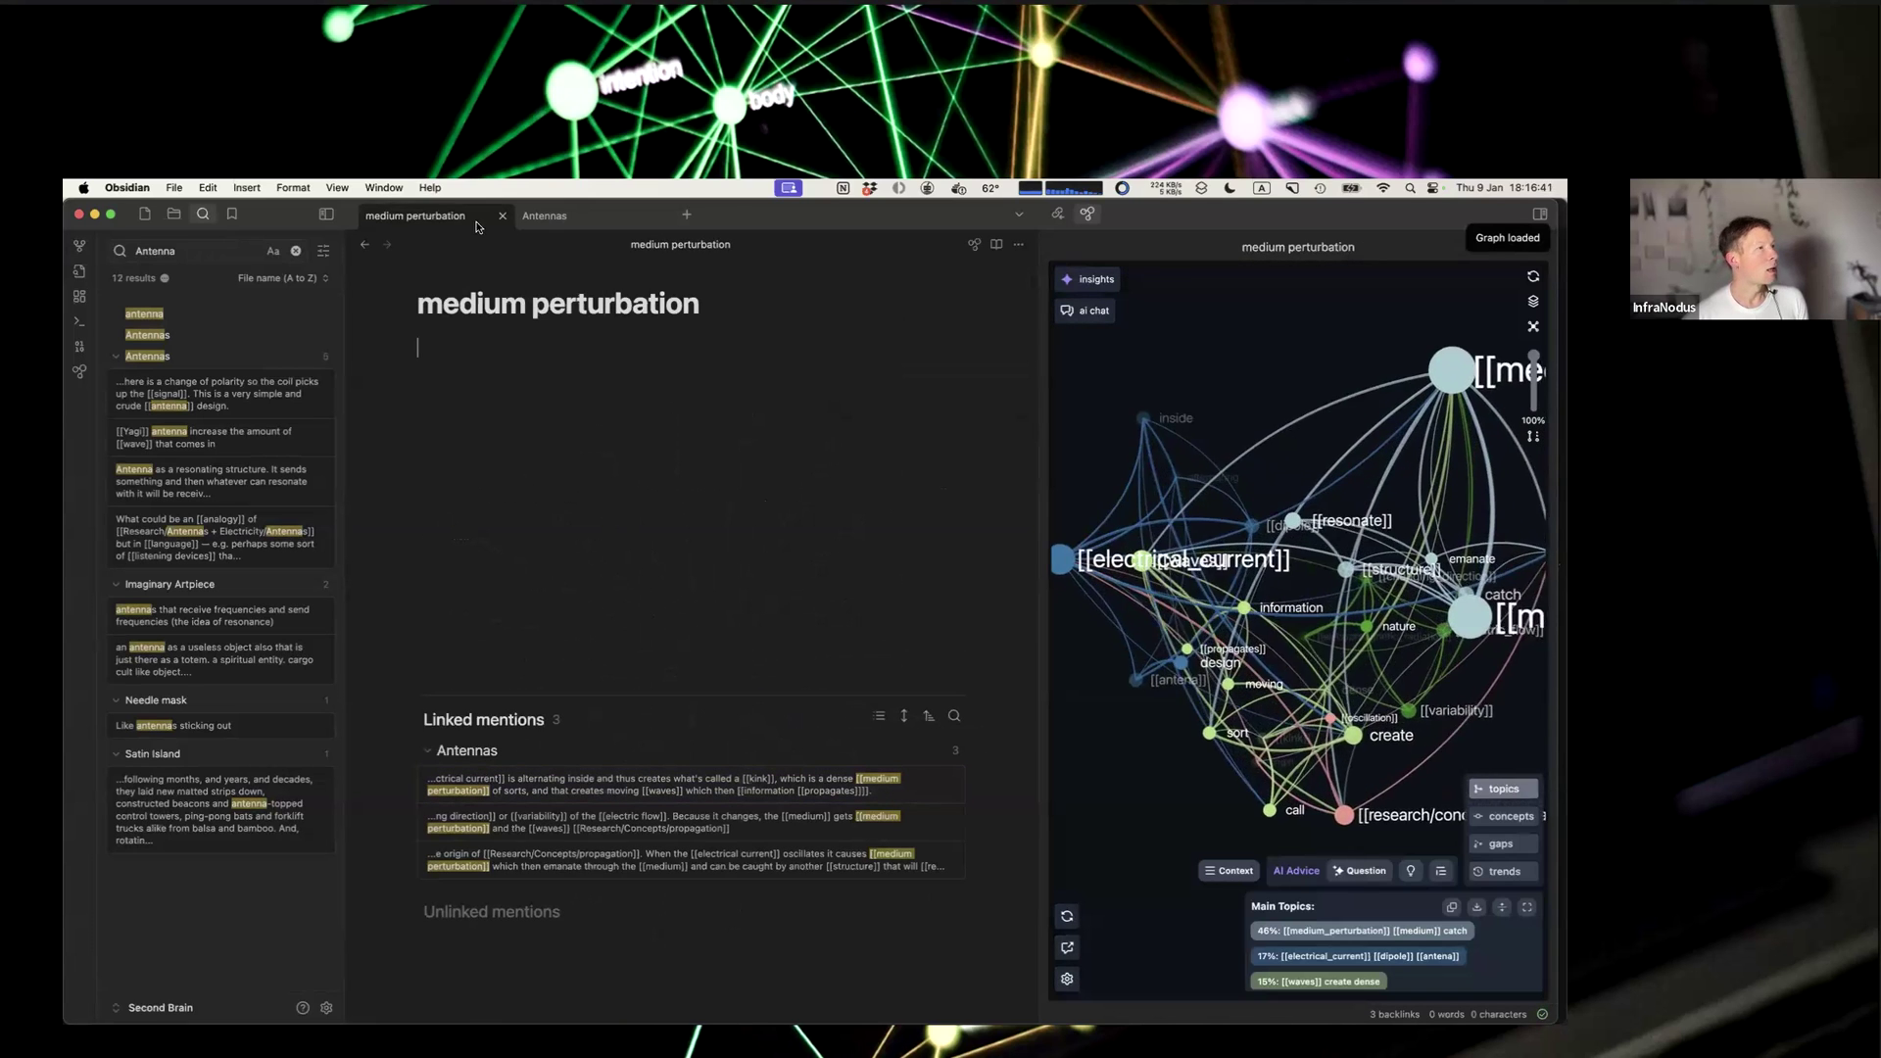
click(145, 358)
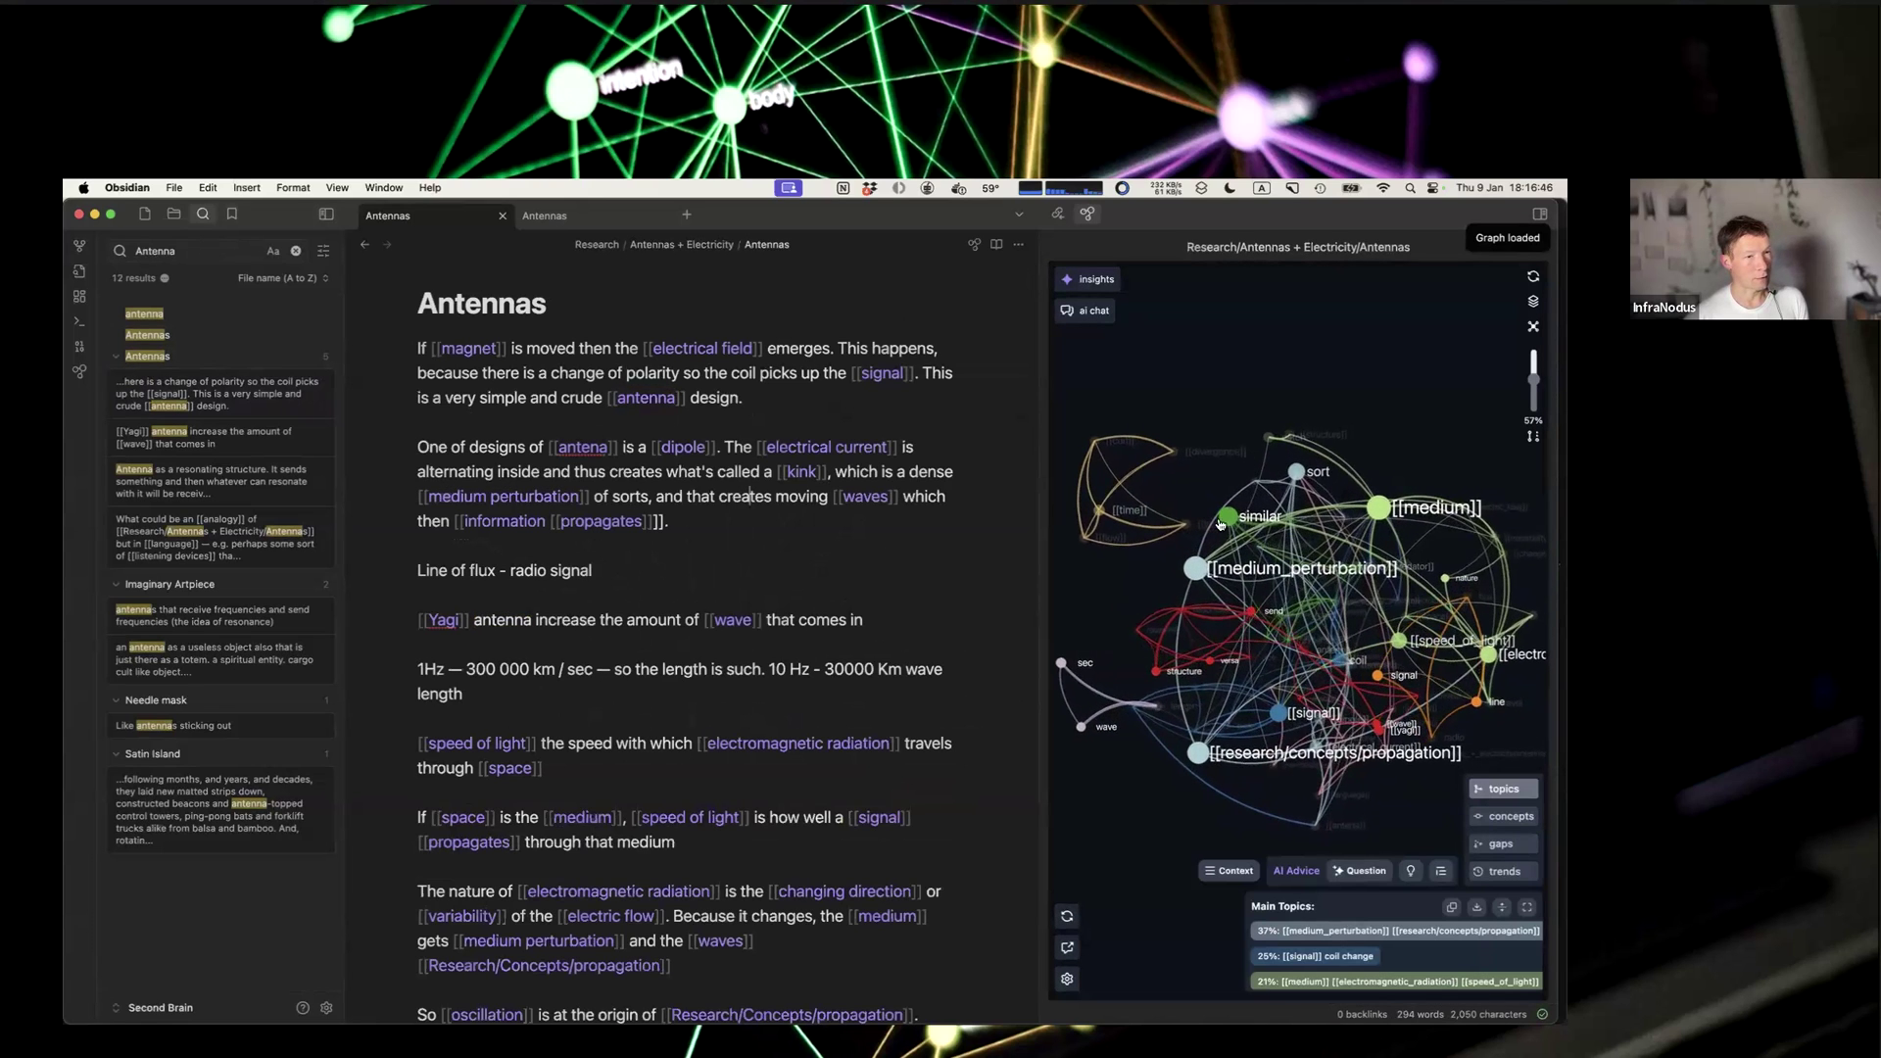
Step: Open the medium_perturbation page from its node in the InfraNodus graph, and return to the Antennas note
click(1195, 572)
click(1198, 539)
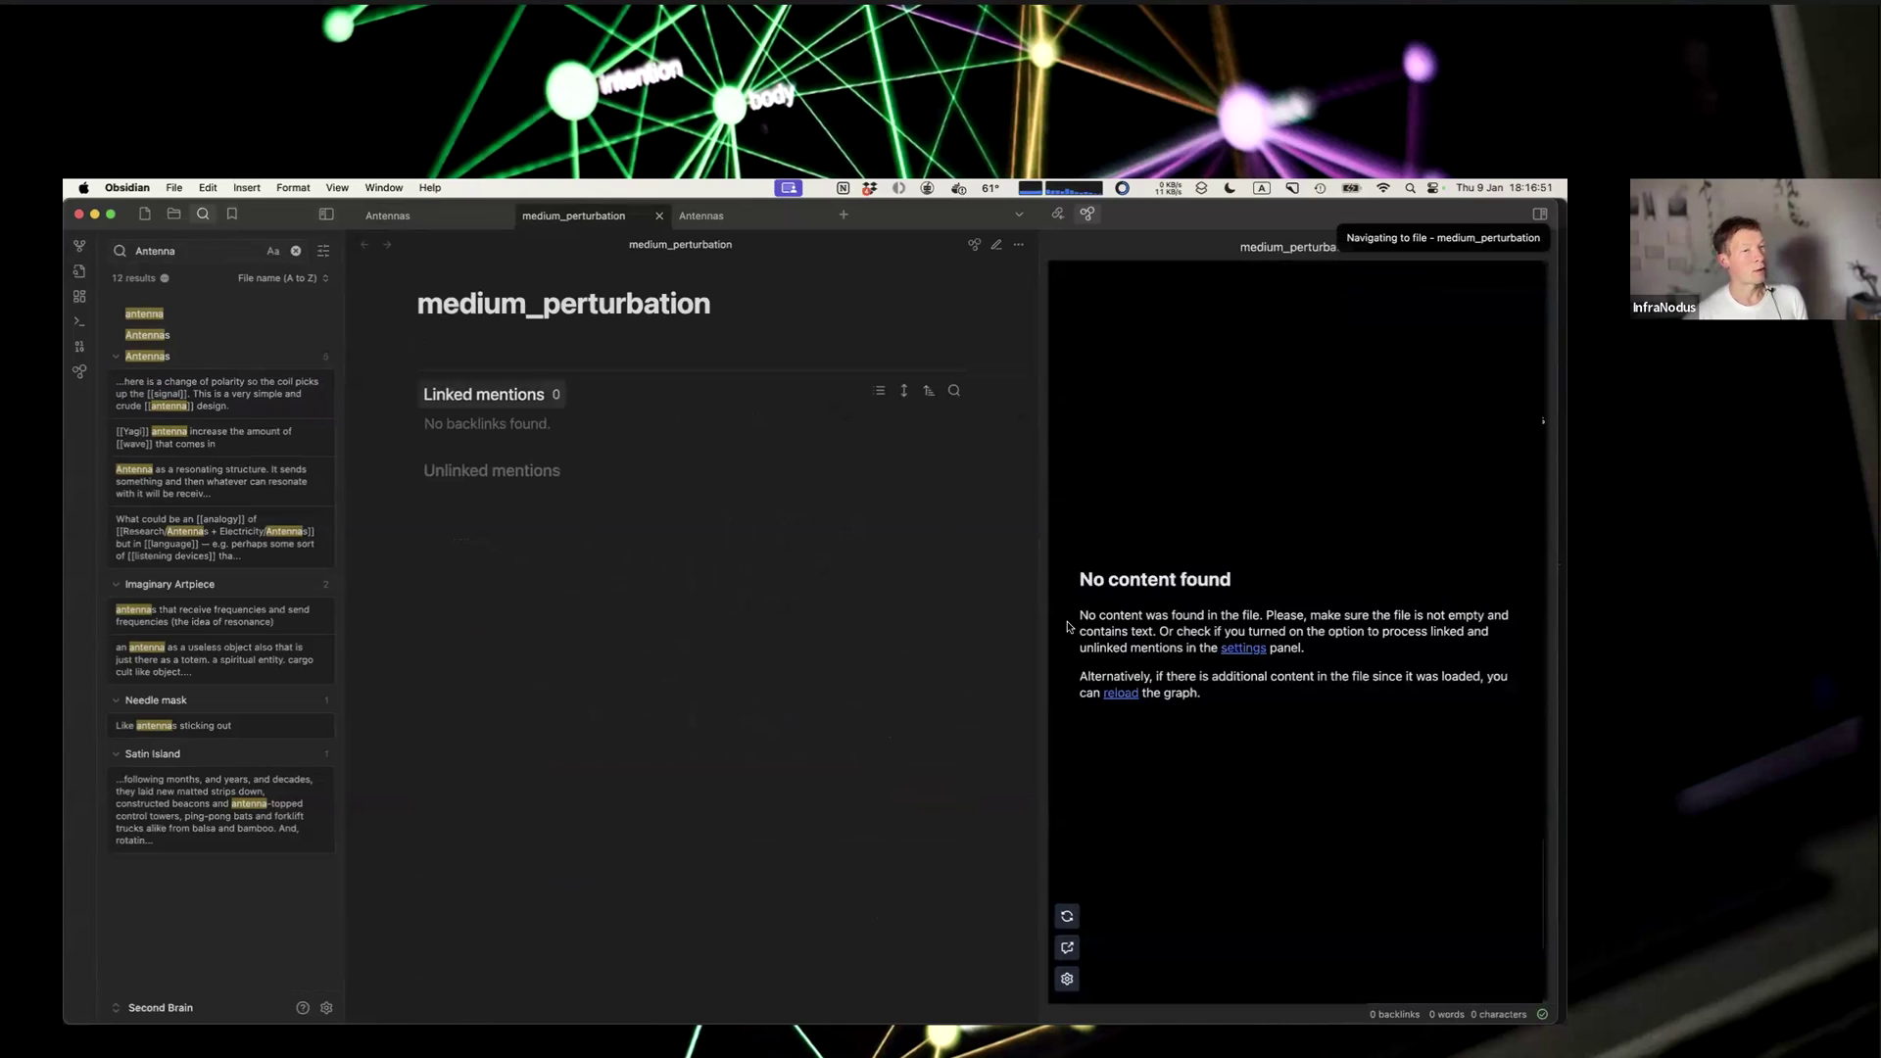
click(370, 211)
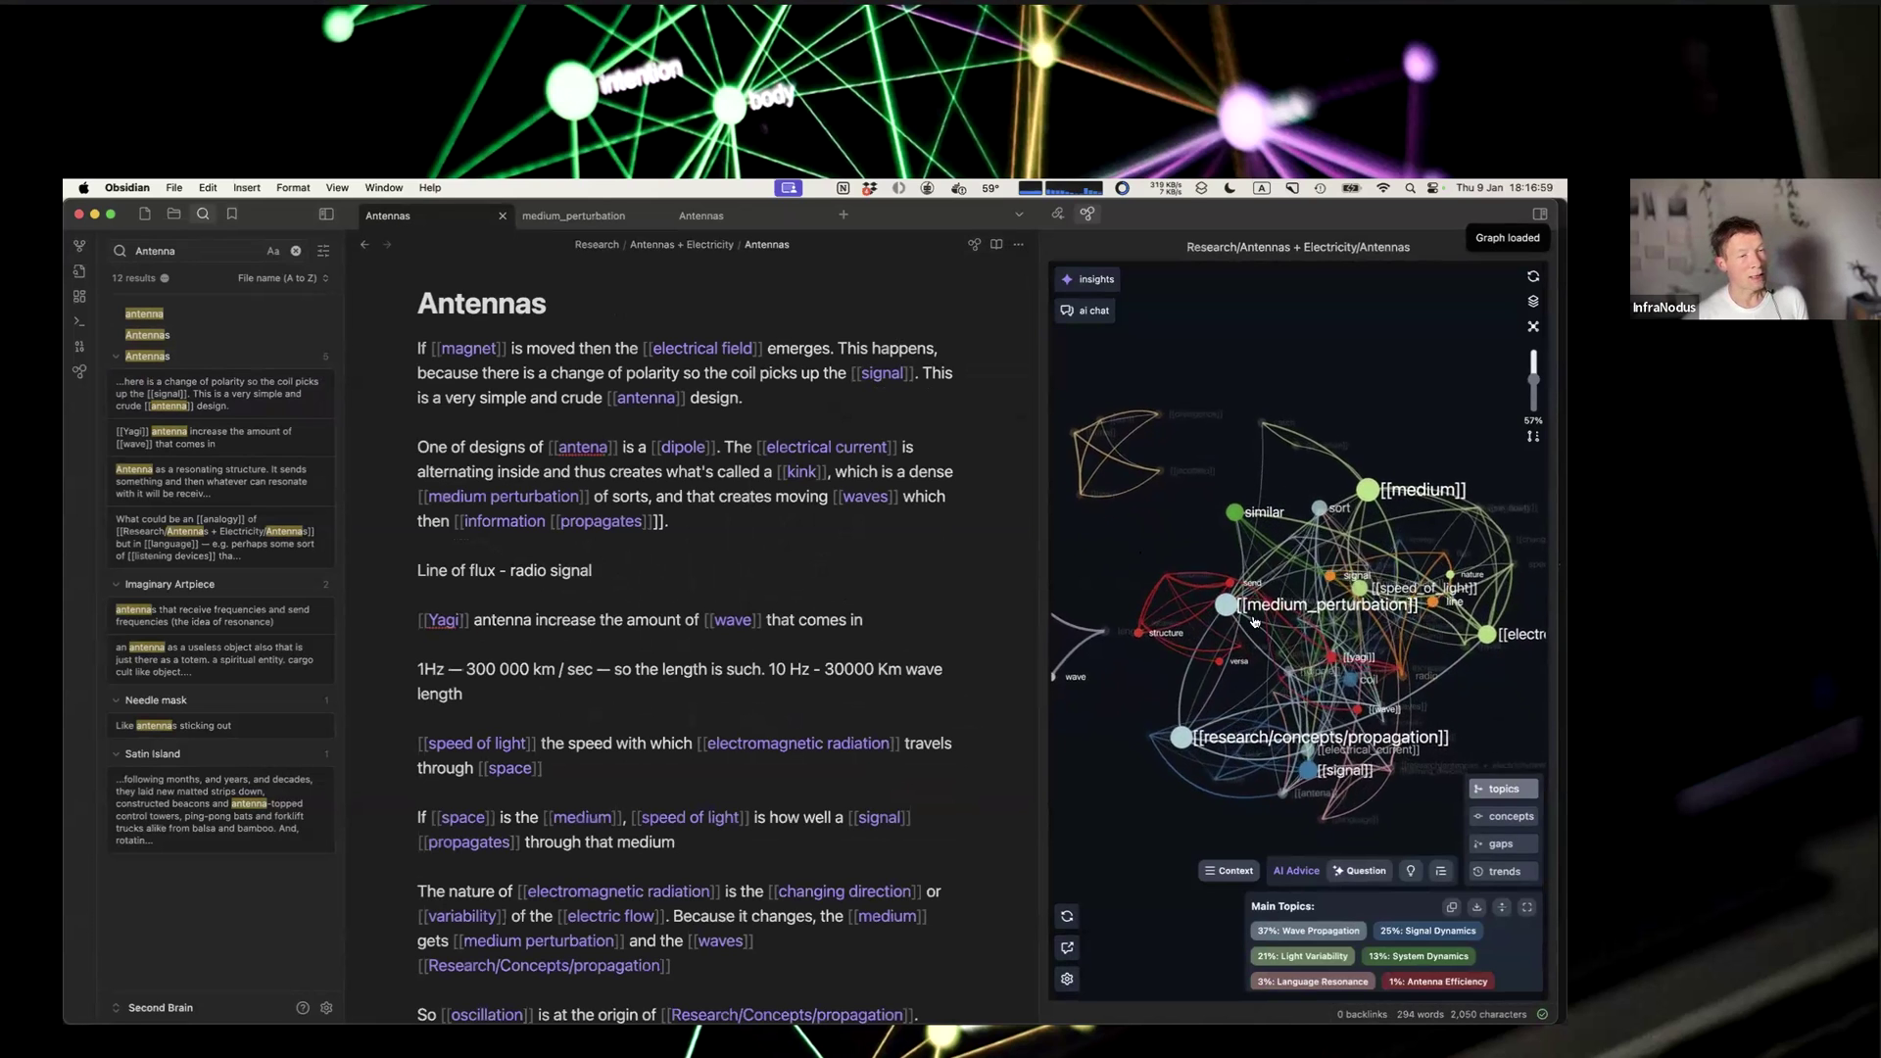
Step: Follow the InfraNodus graph nodes to the structure page and on to the network page, and return to the Antennas note
click(1141, 627)
click(1143, 616)
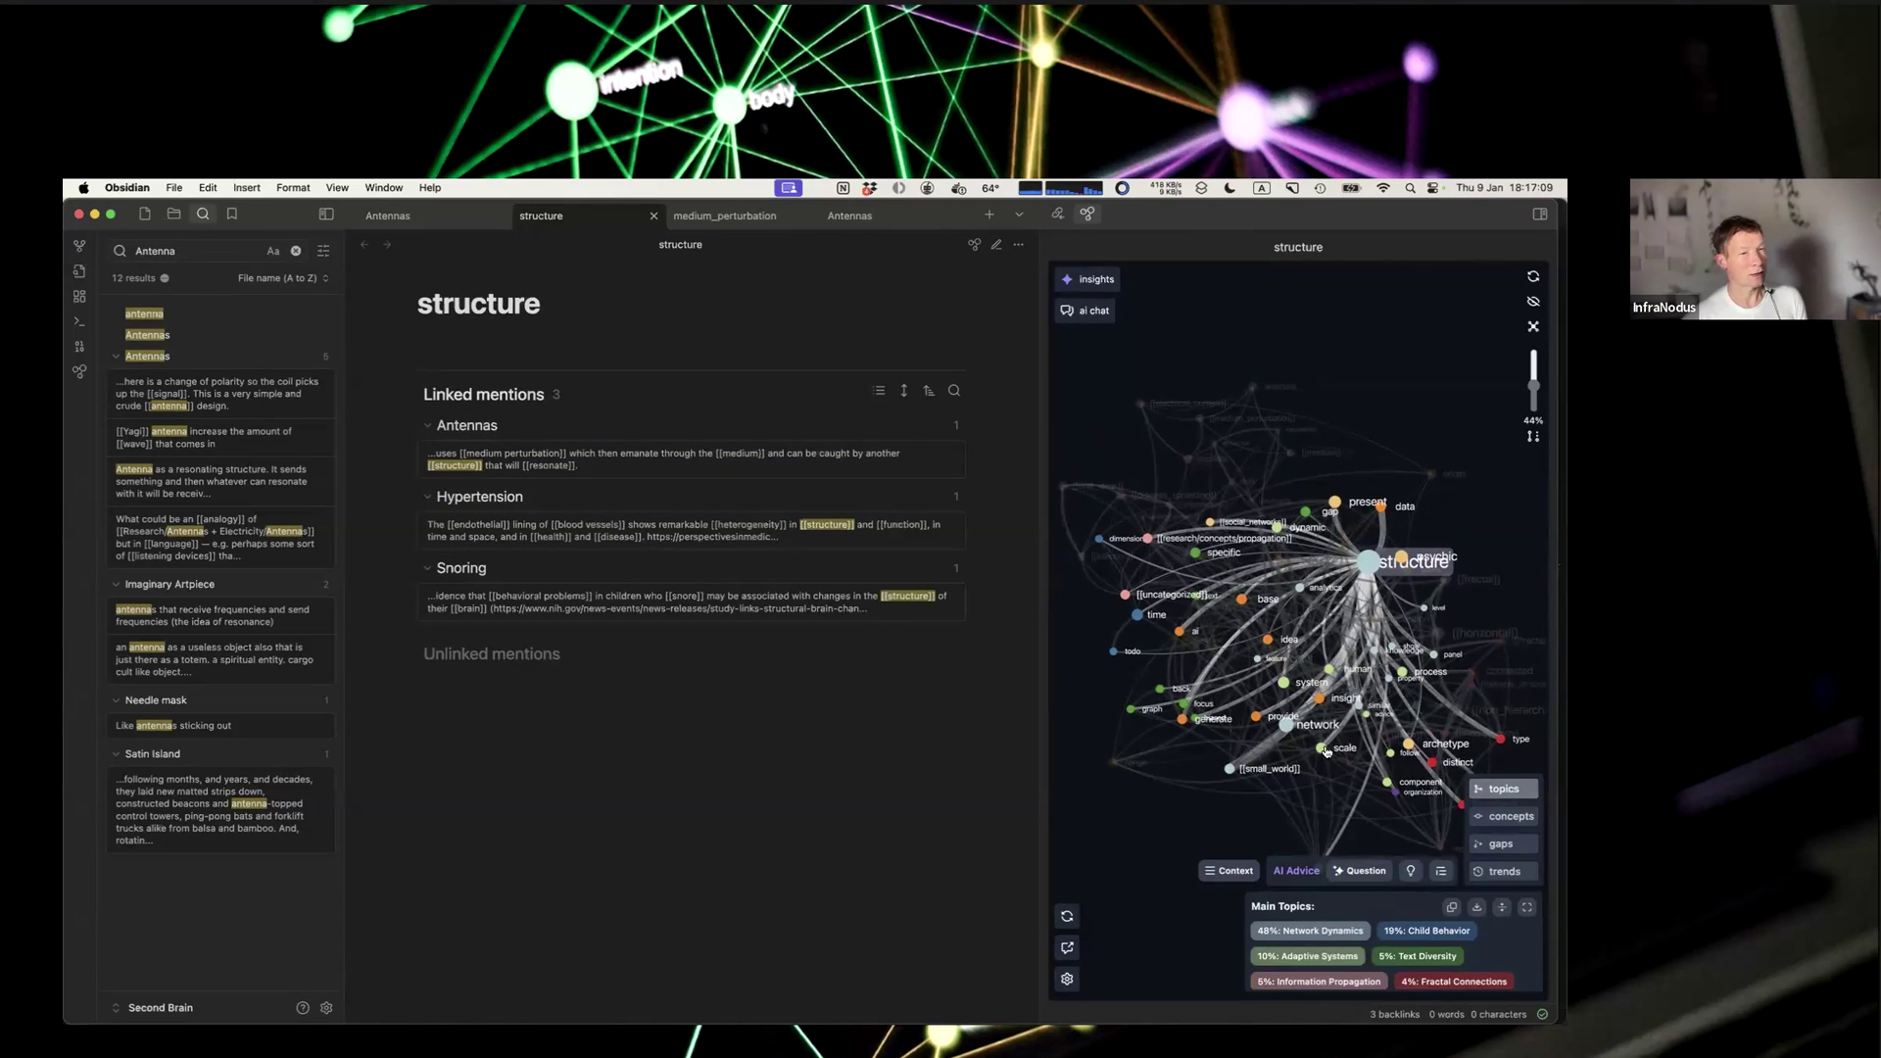
click(1287, 737)
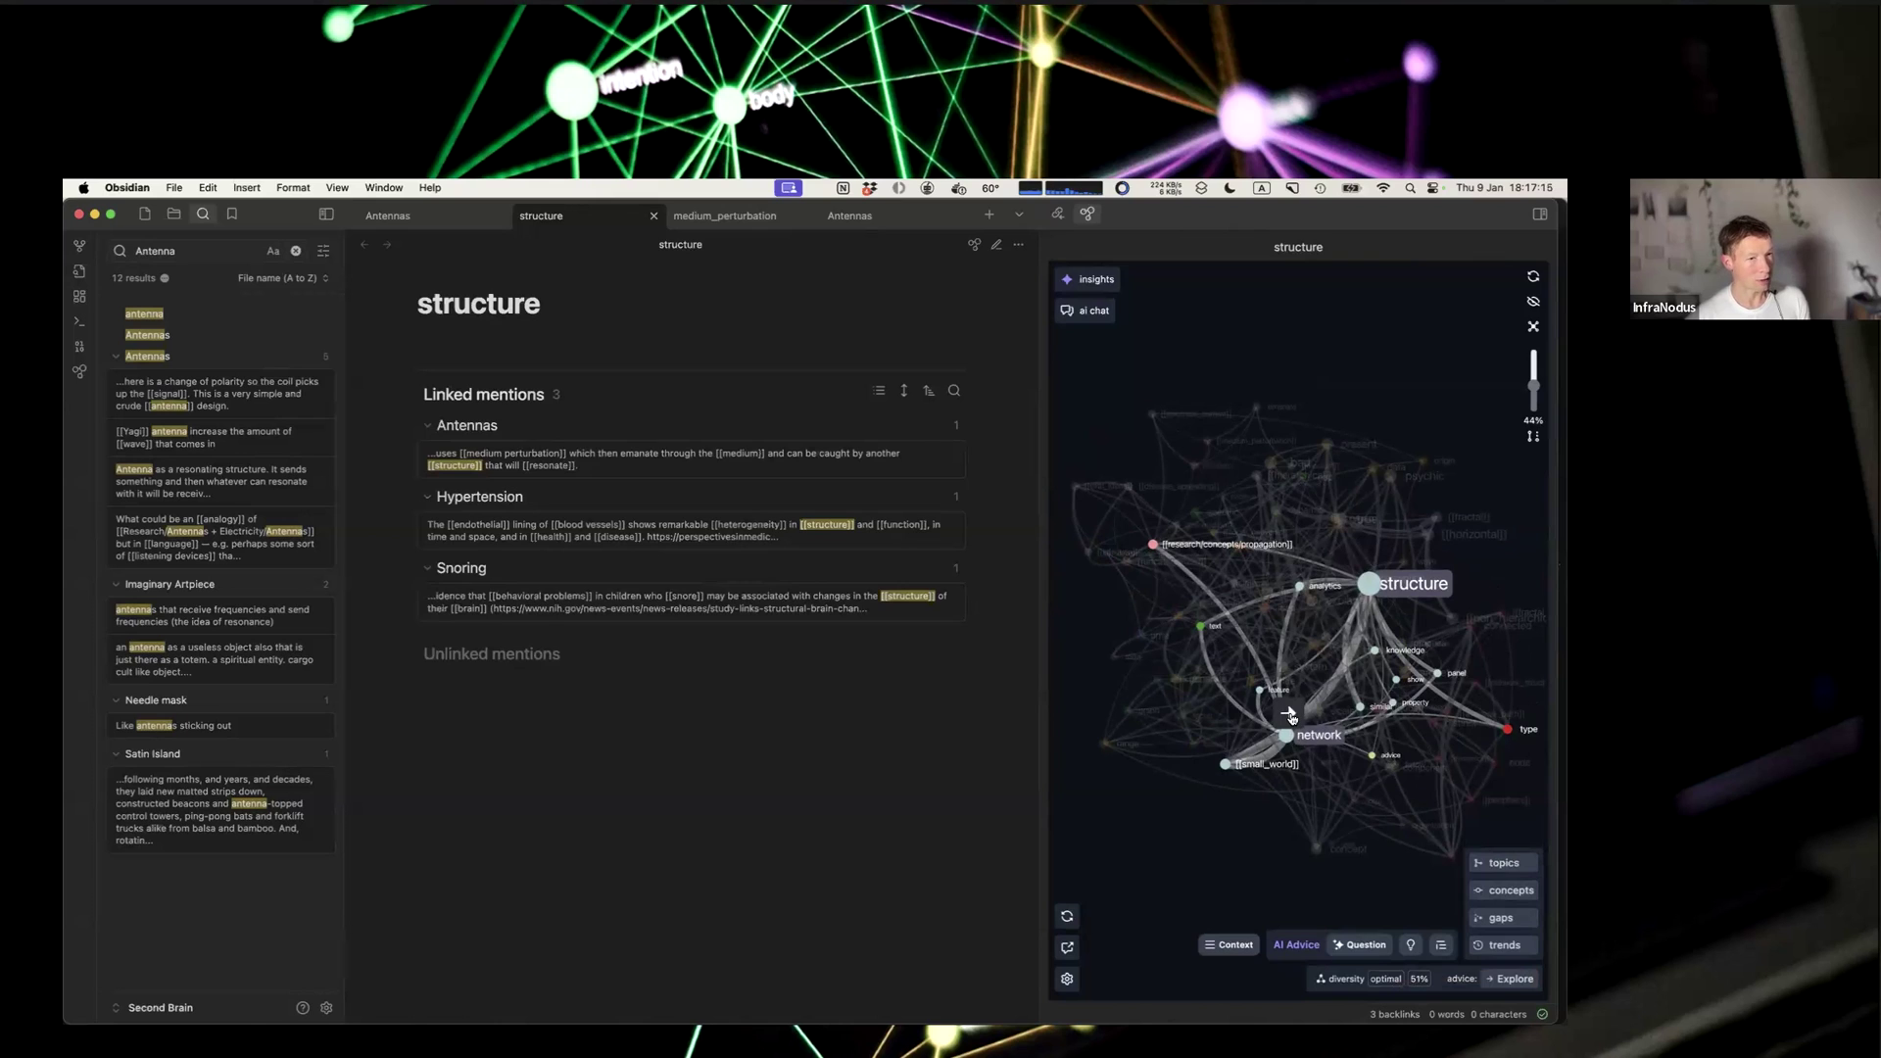
click(1289, 715)
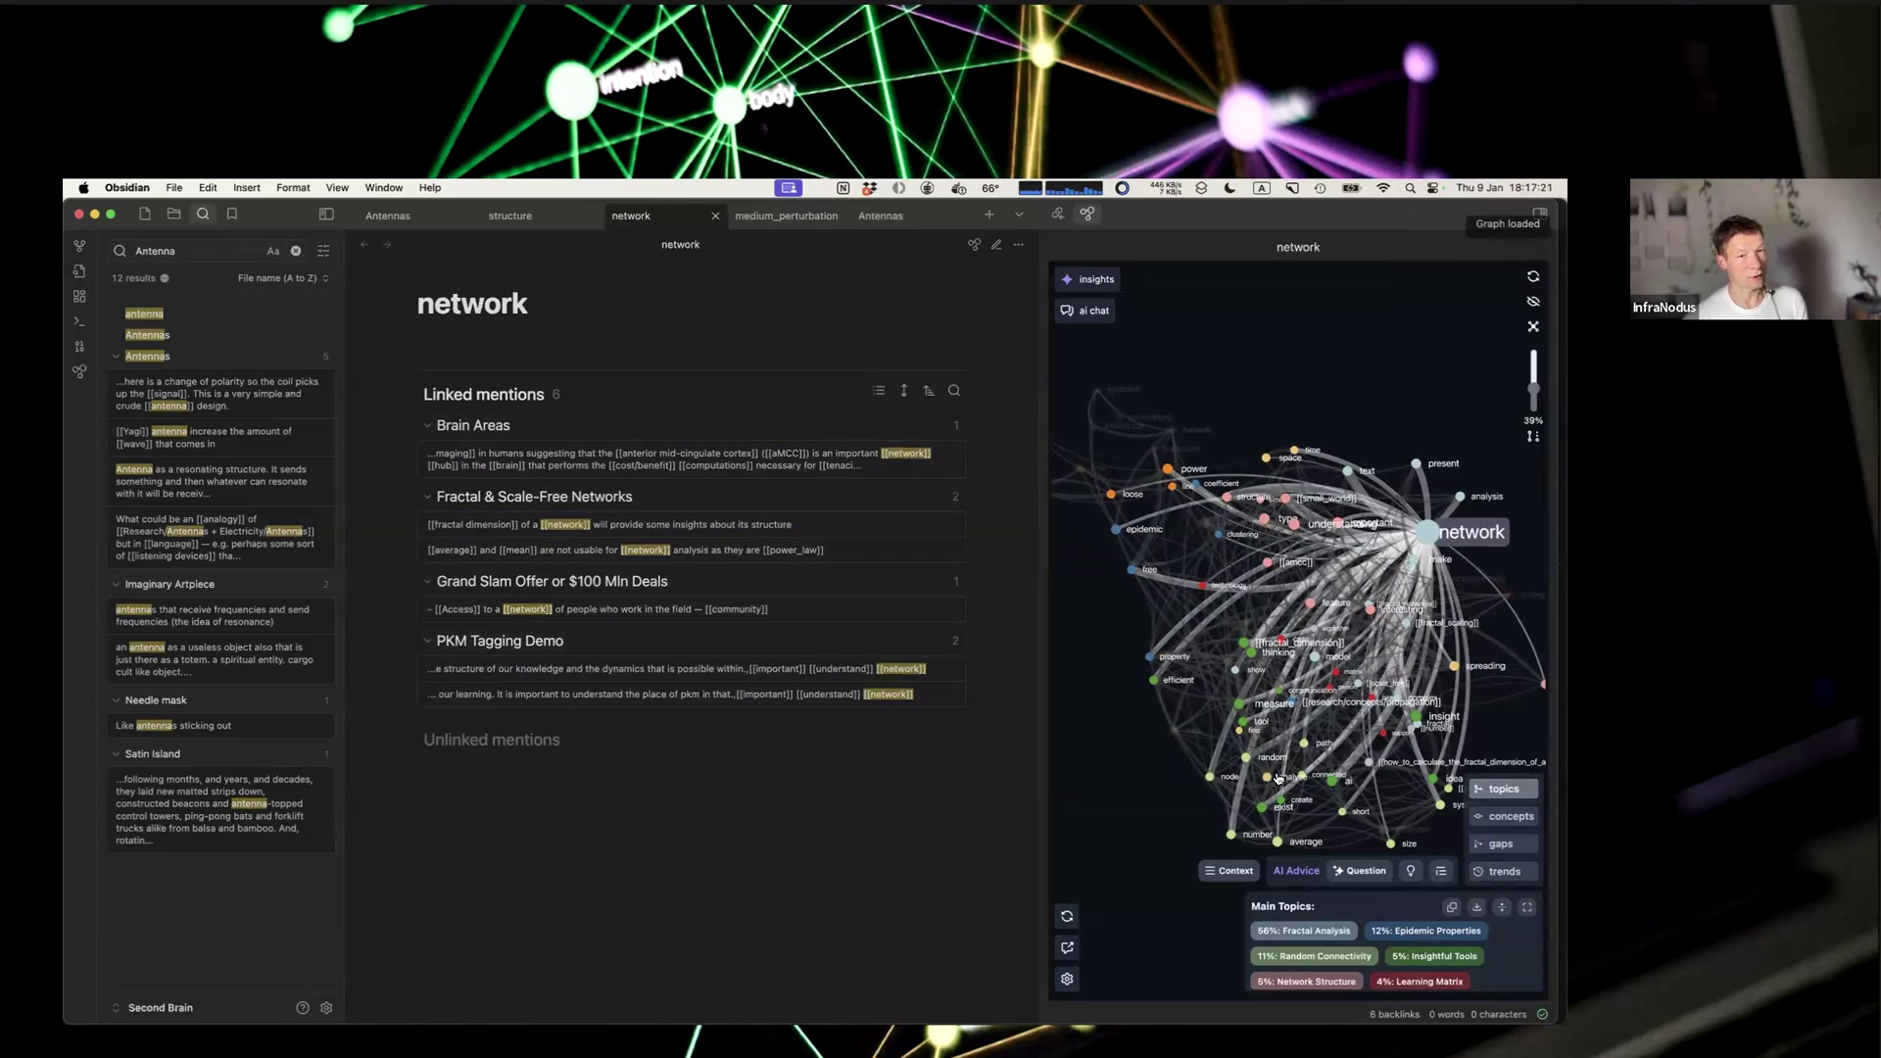
click(145, 357)
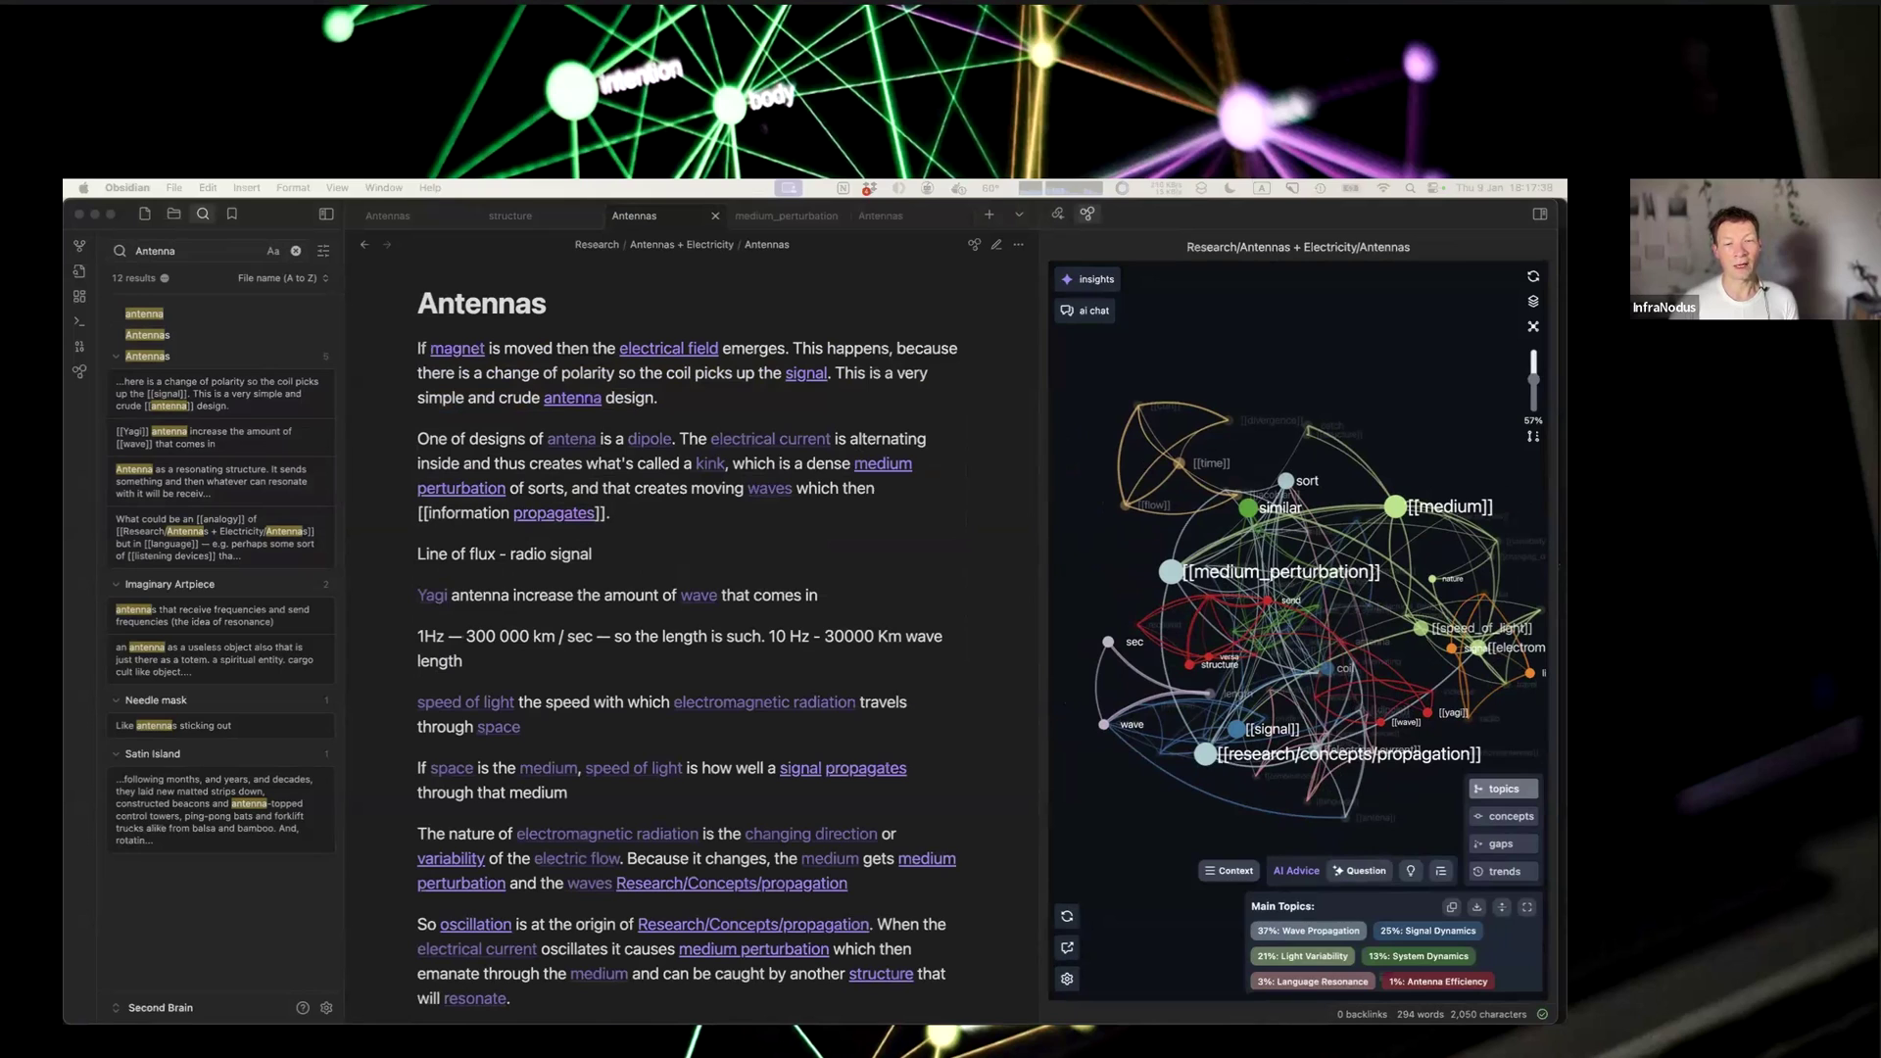
Step: Set Single Page Processing to "[[Wiki Links]] Only" in the InfraNodus plugin settings and save
click(1067, 979)
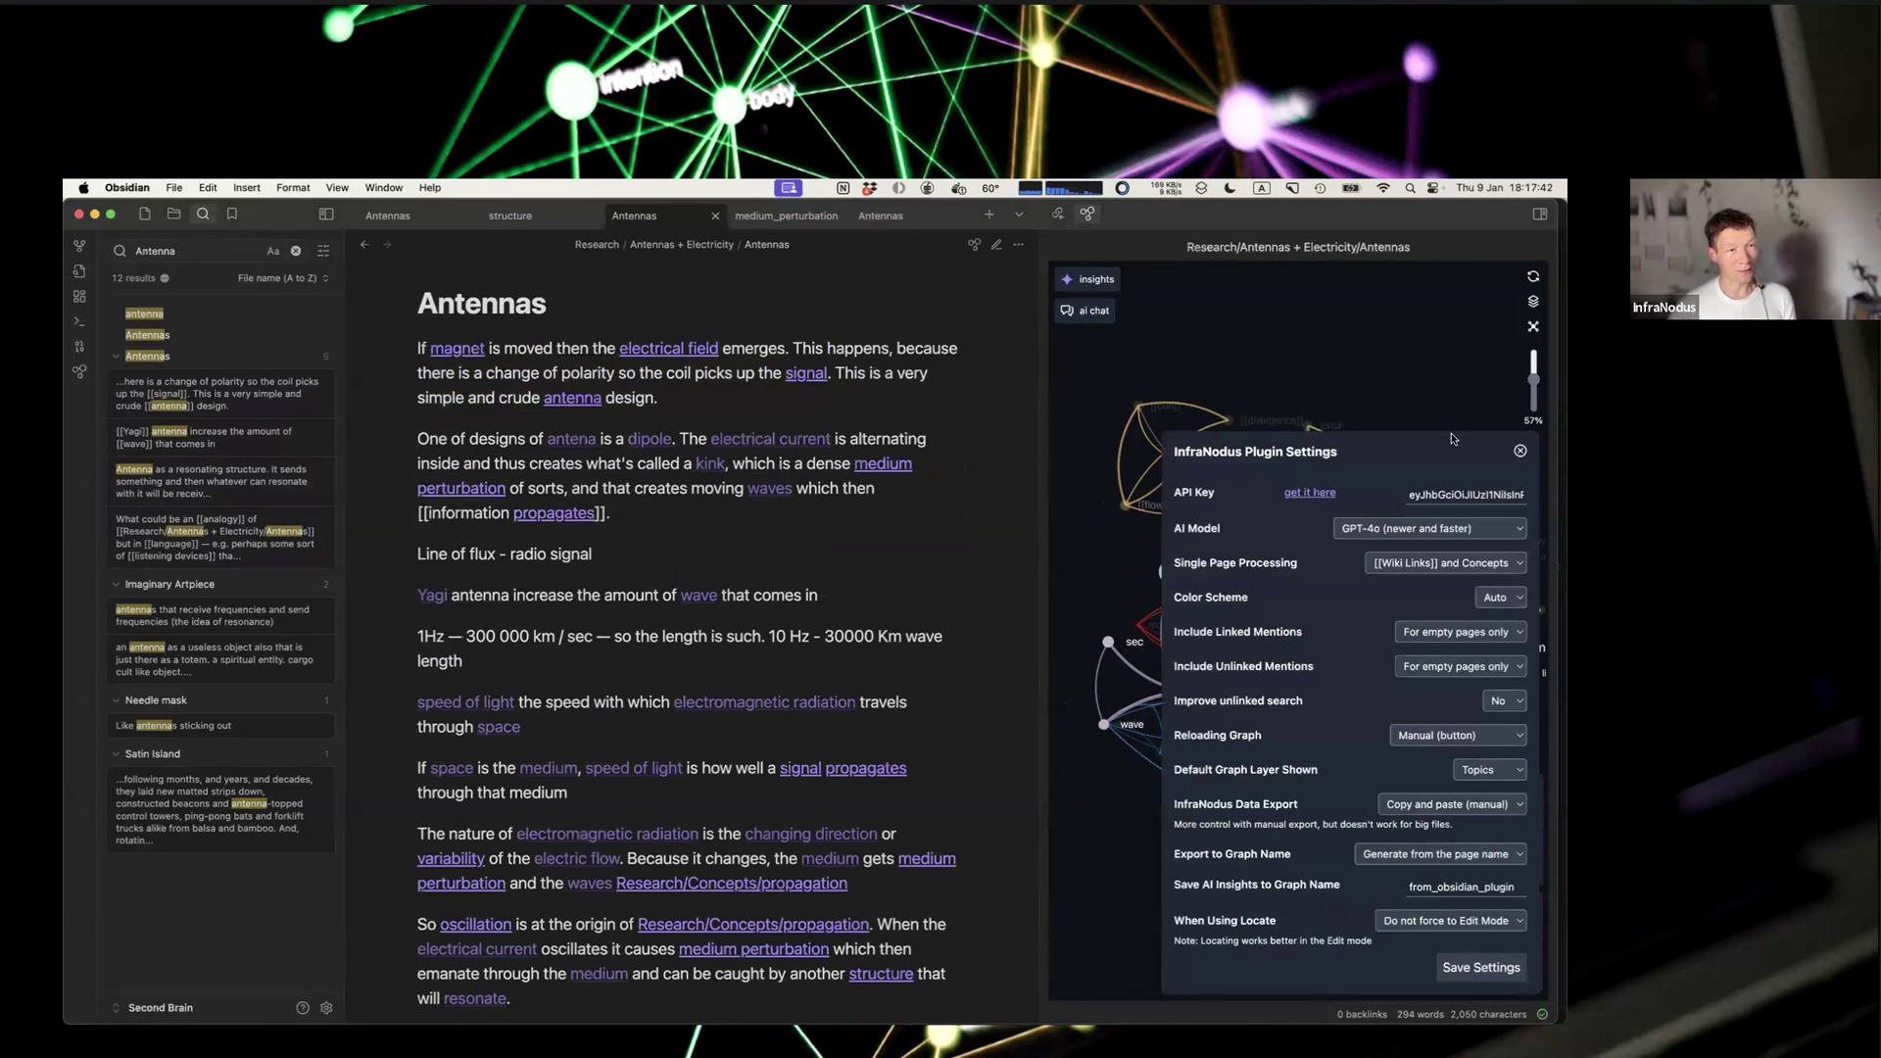
click(1418, 569)
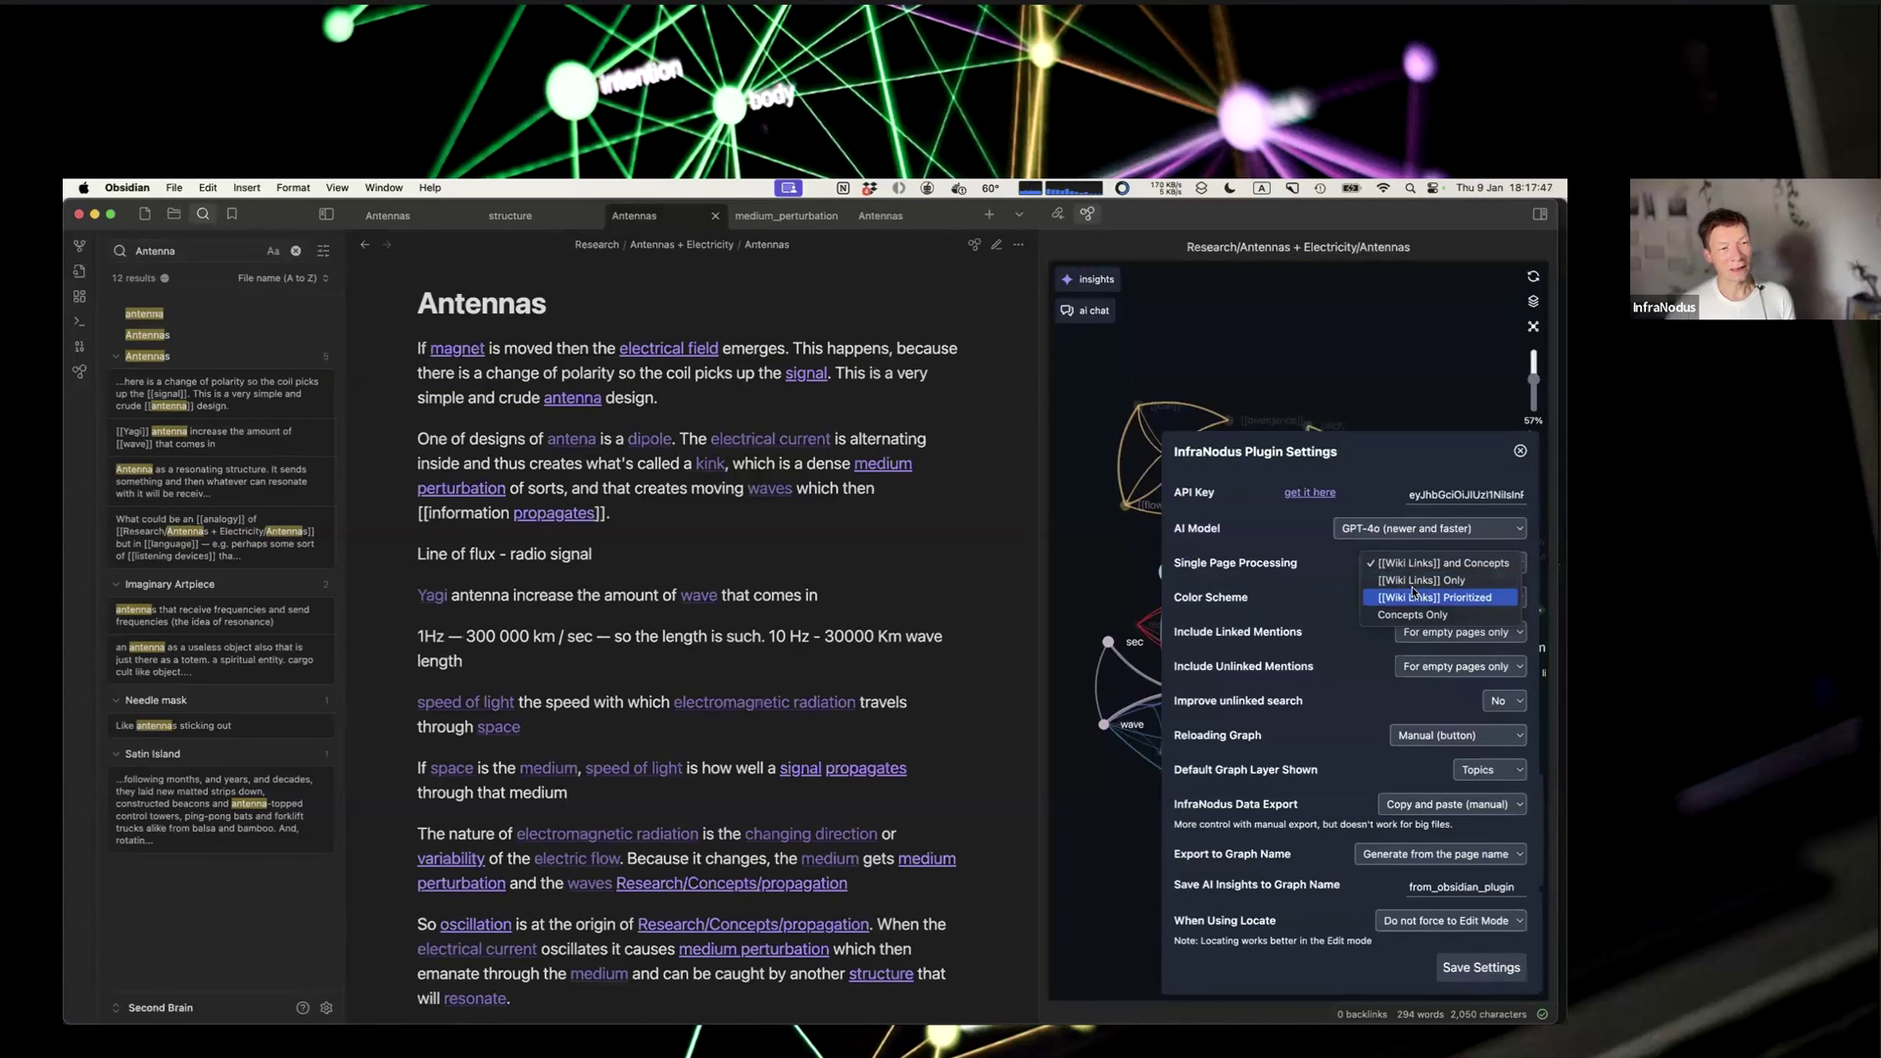
click(1293, 733)
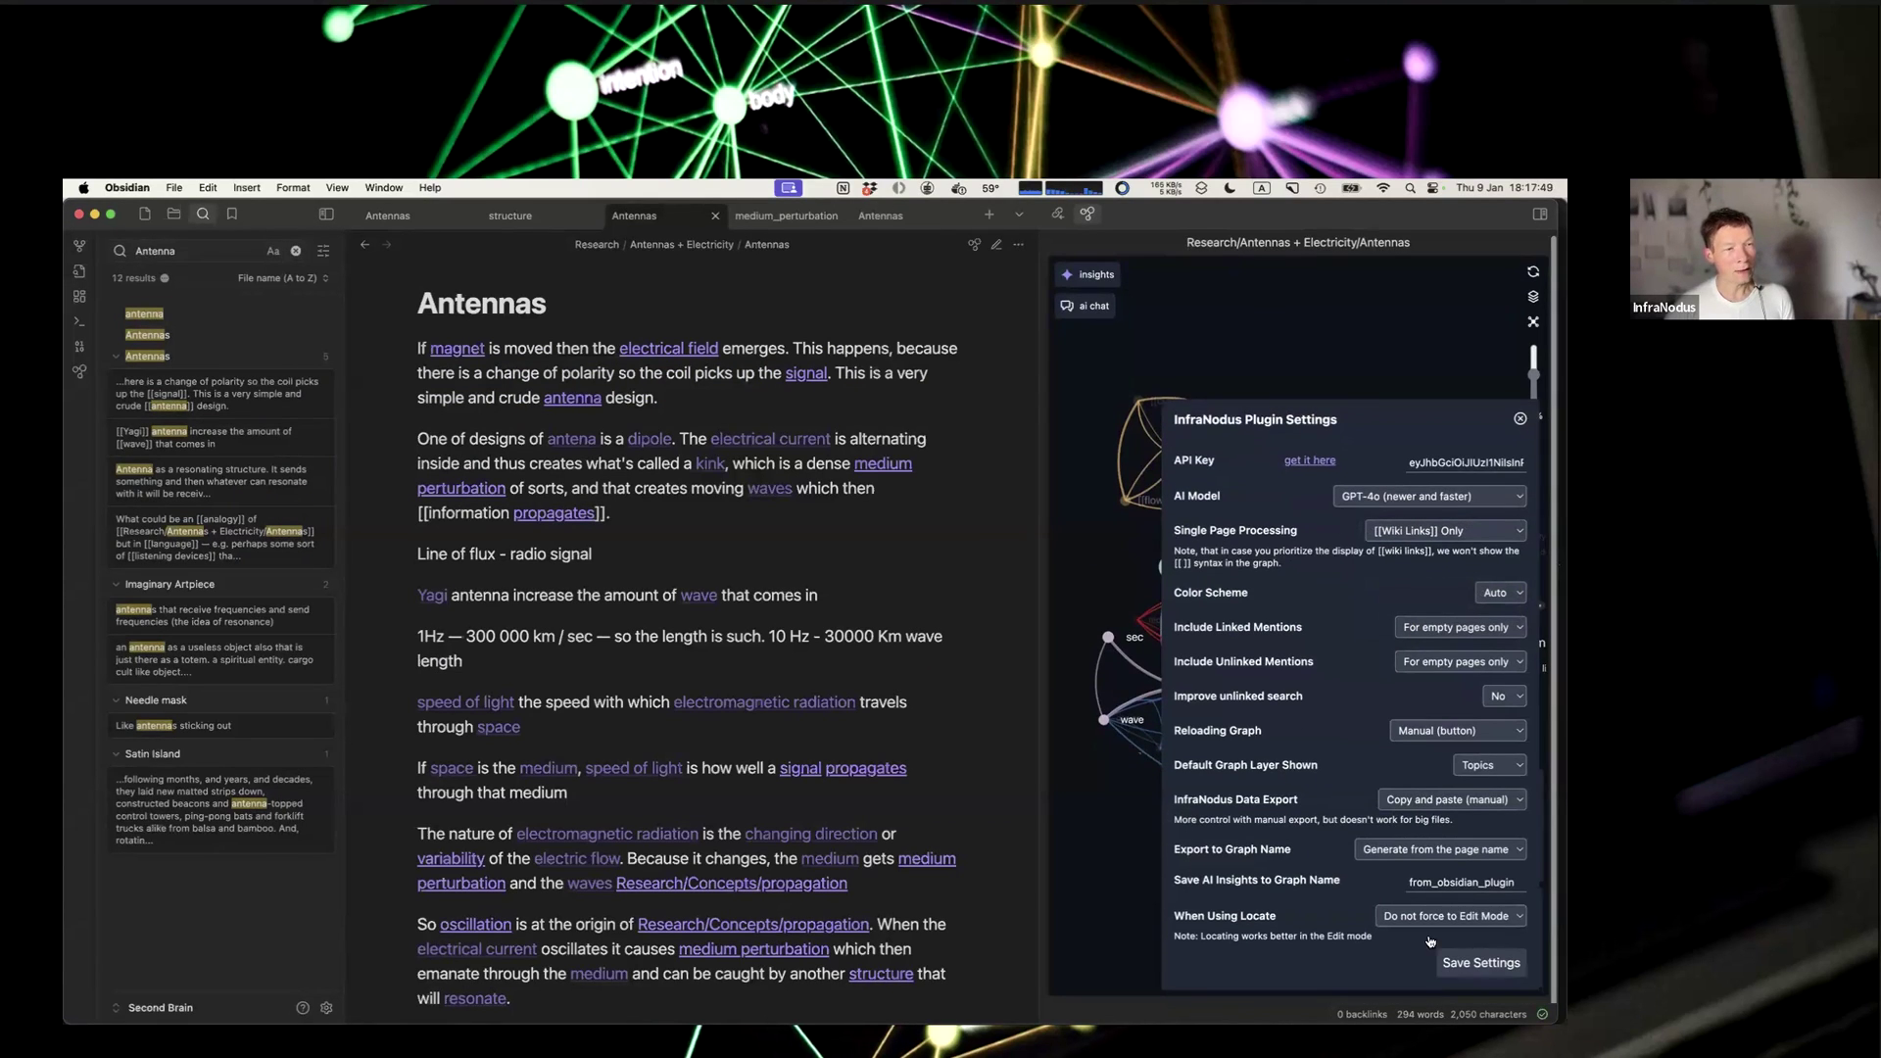
click(1483, 967)
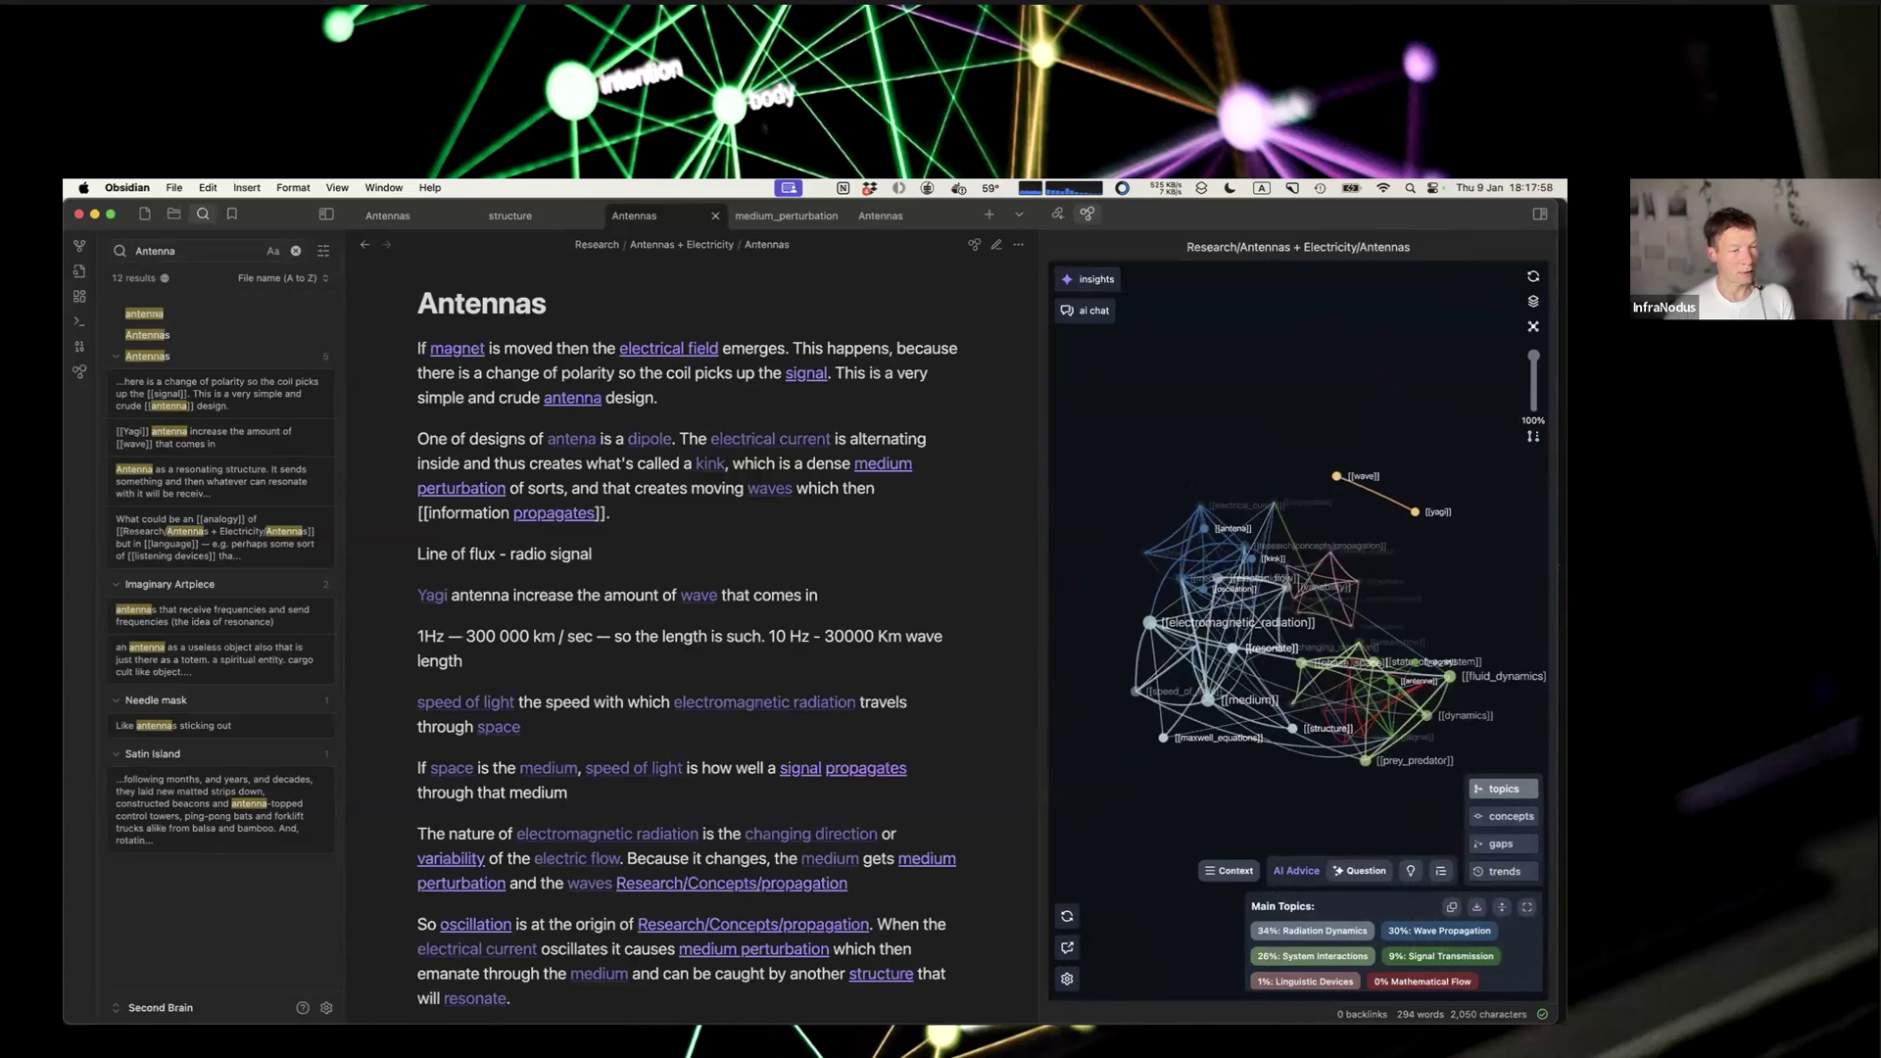
Step: Set Single Page Processing to "[[Wiki Links]] and Concepts" in the InfraNodus plugin settings and save
click(1067, 979)
click(1446, 531)
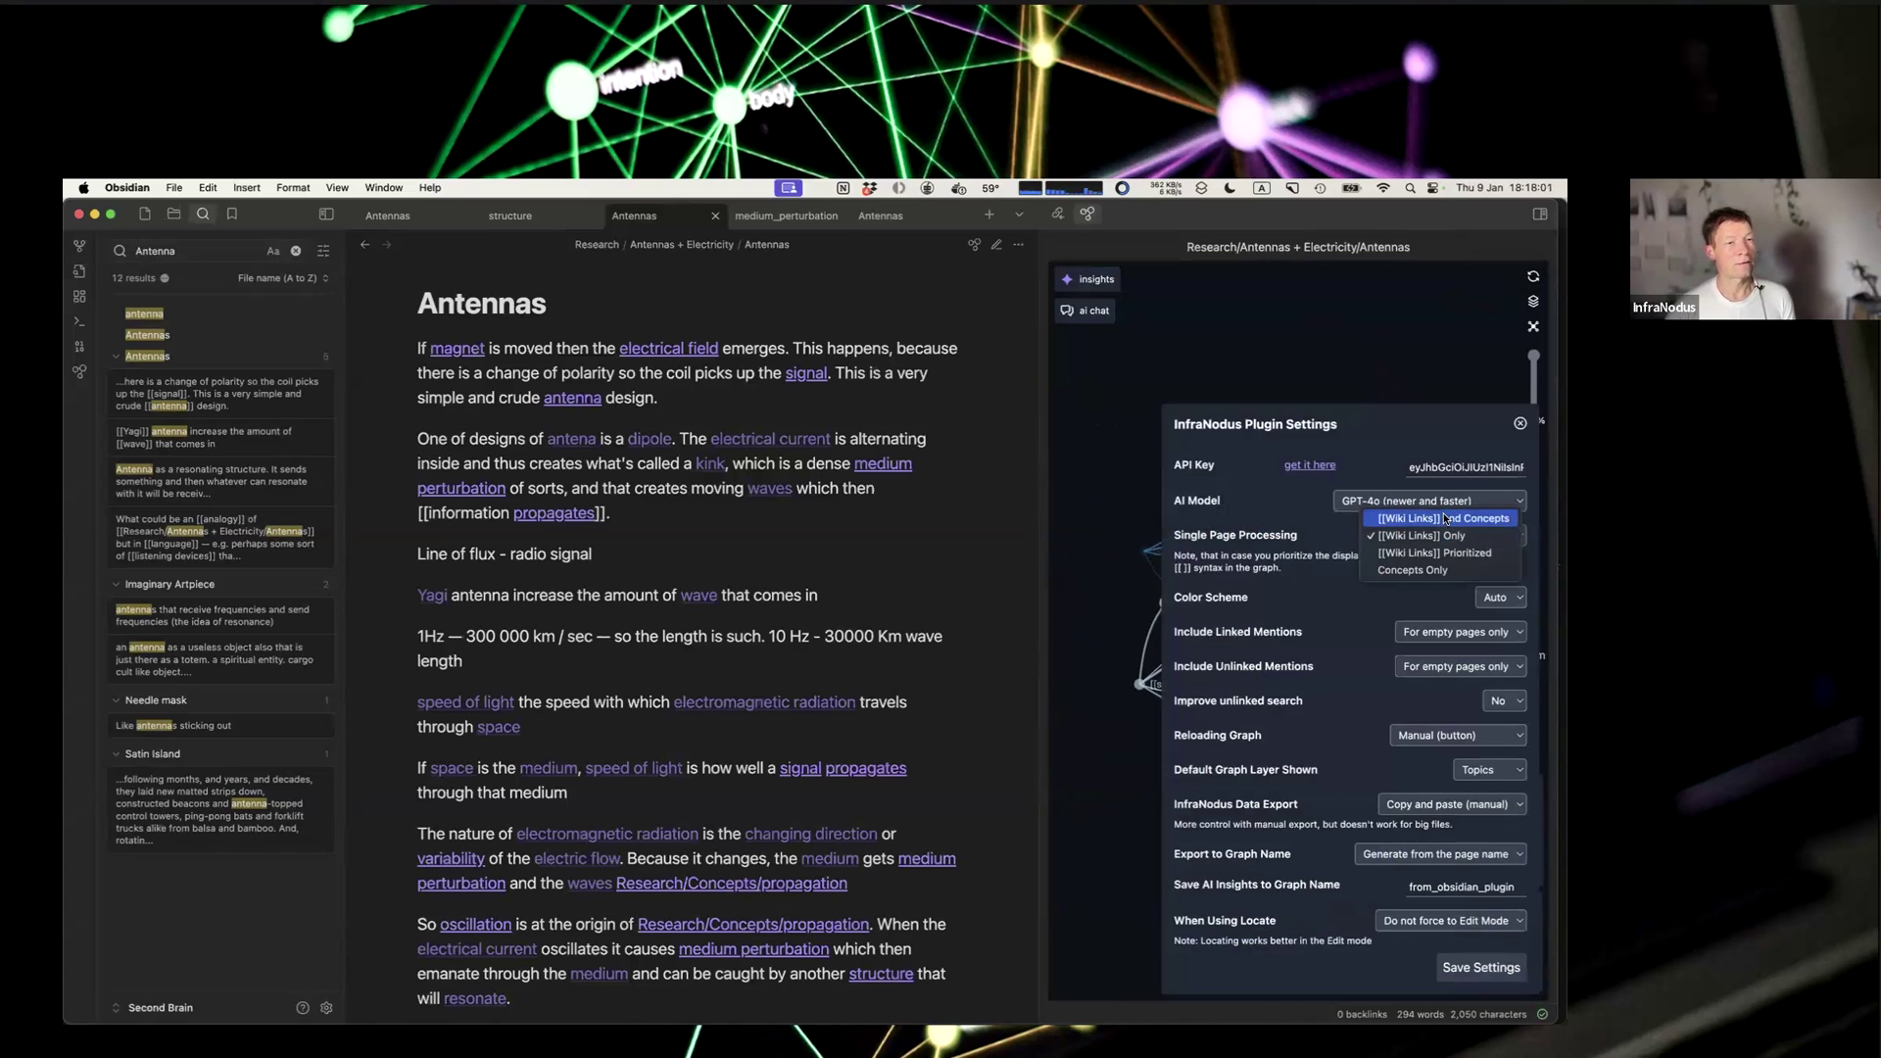
click(1440, 551)
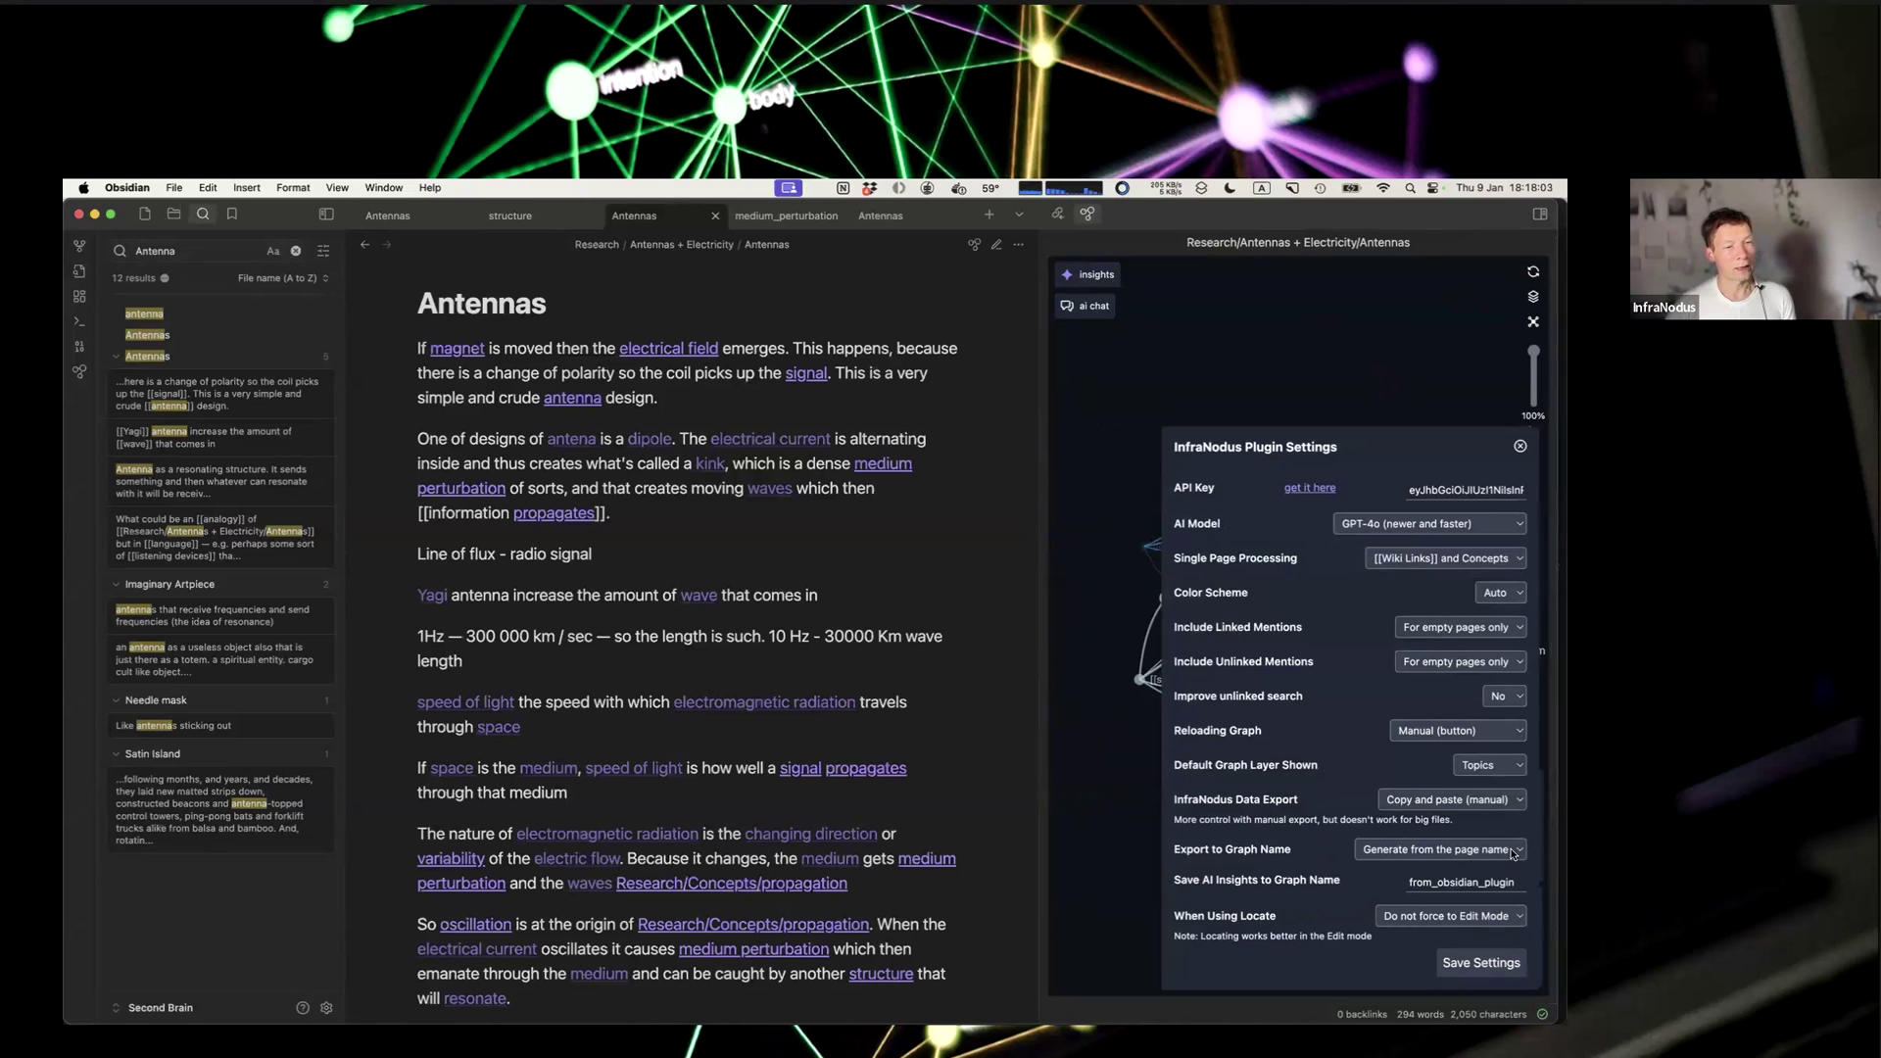
click(1469, 968)
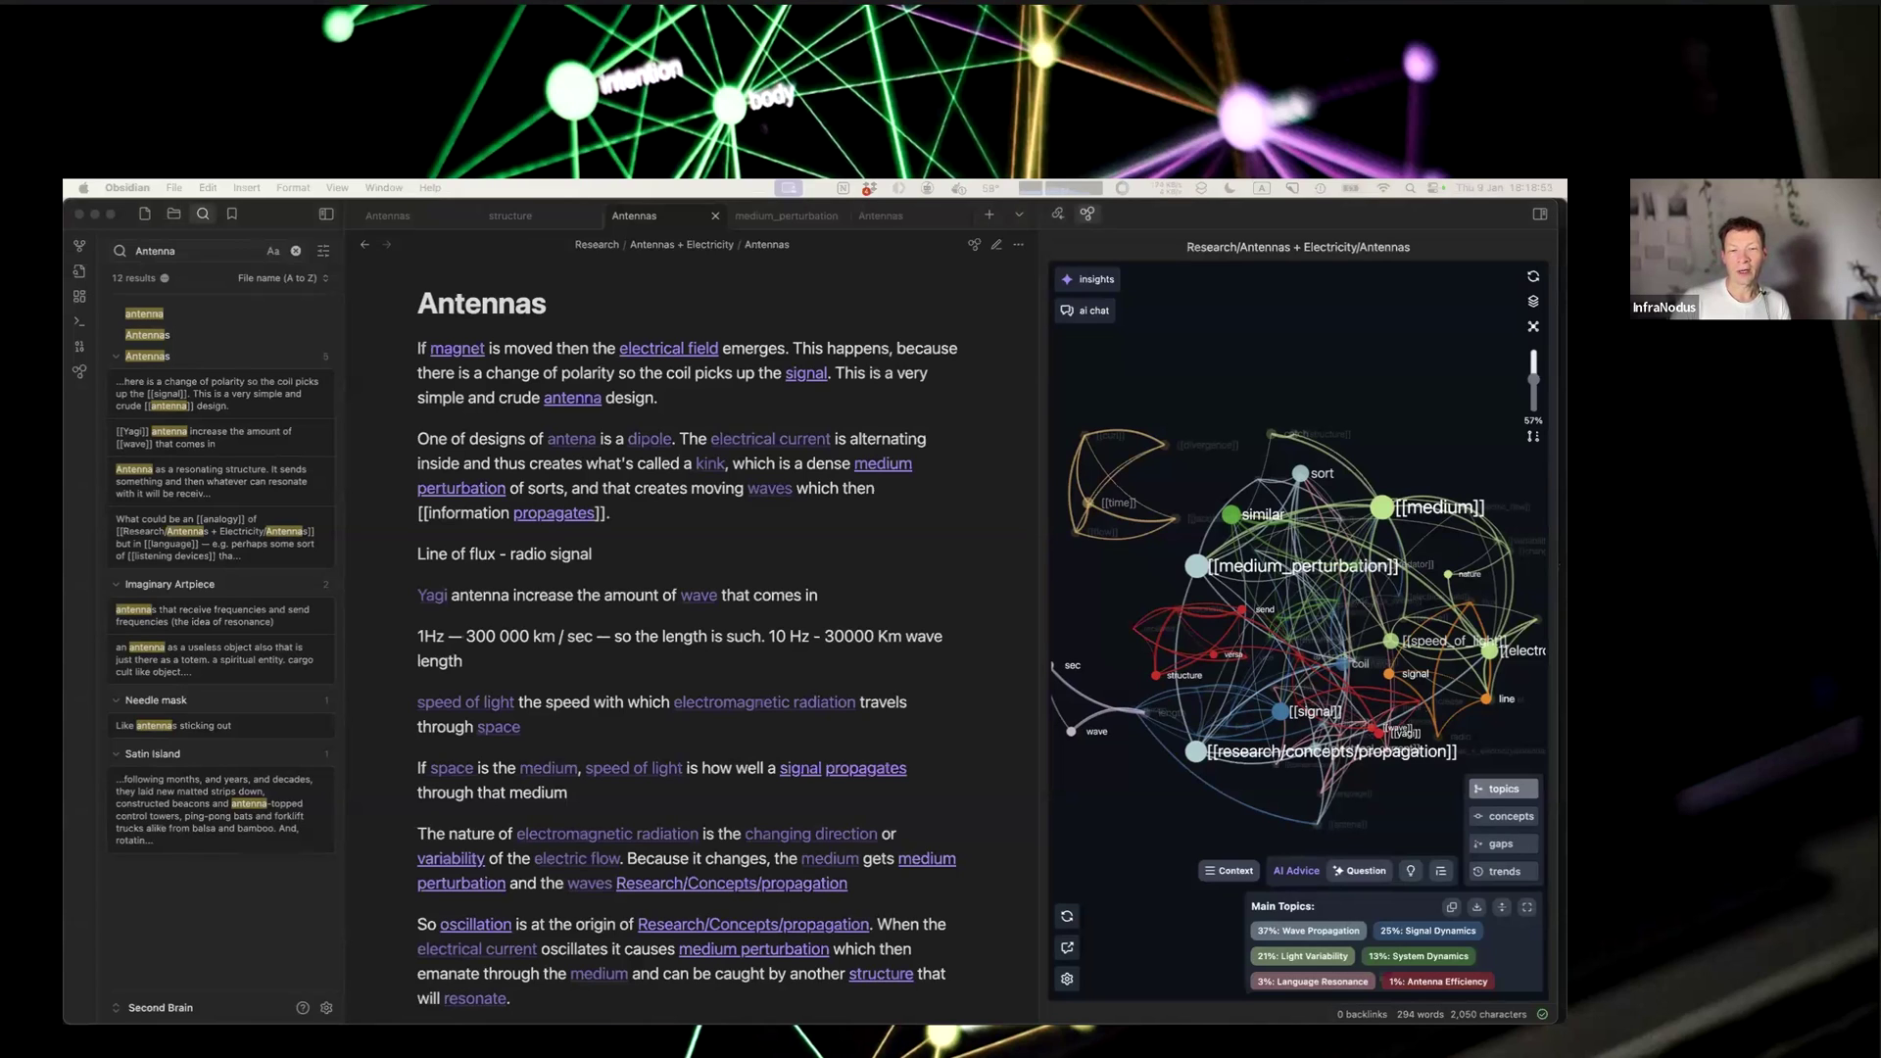
Step: Show the vault's folders and files instead of the search results for "Antenna"
click(671, 627)
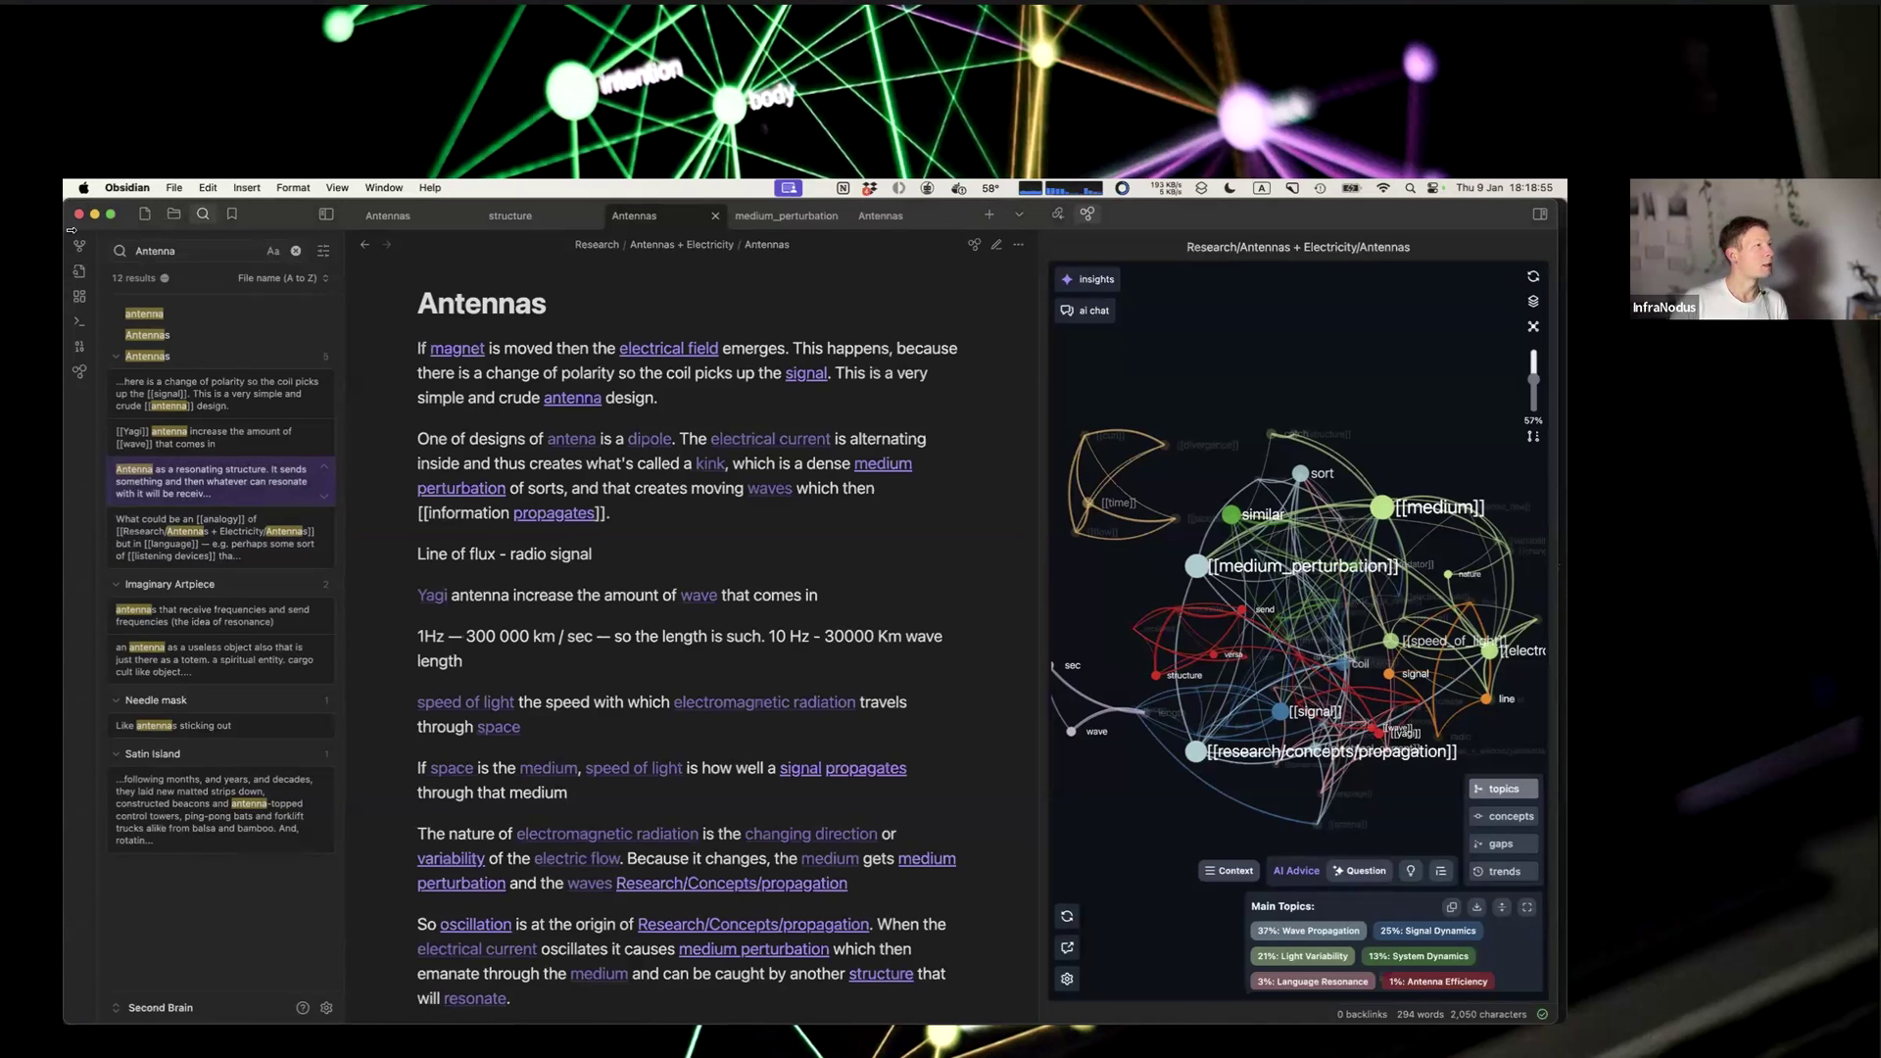
click(170, 214)
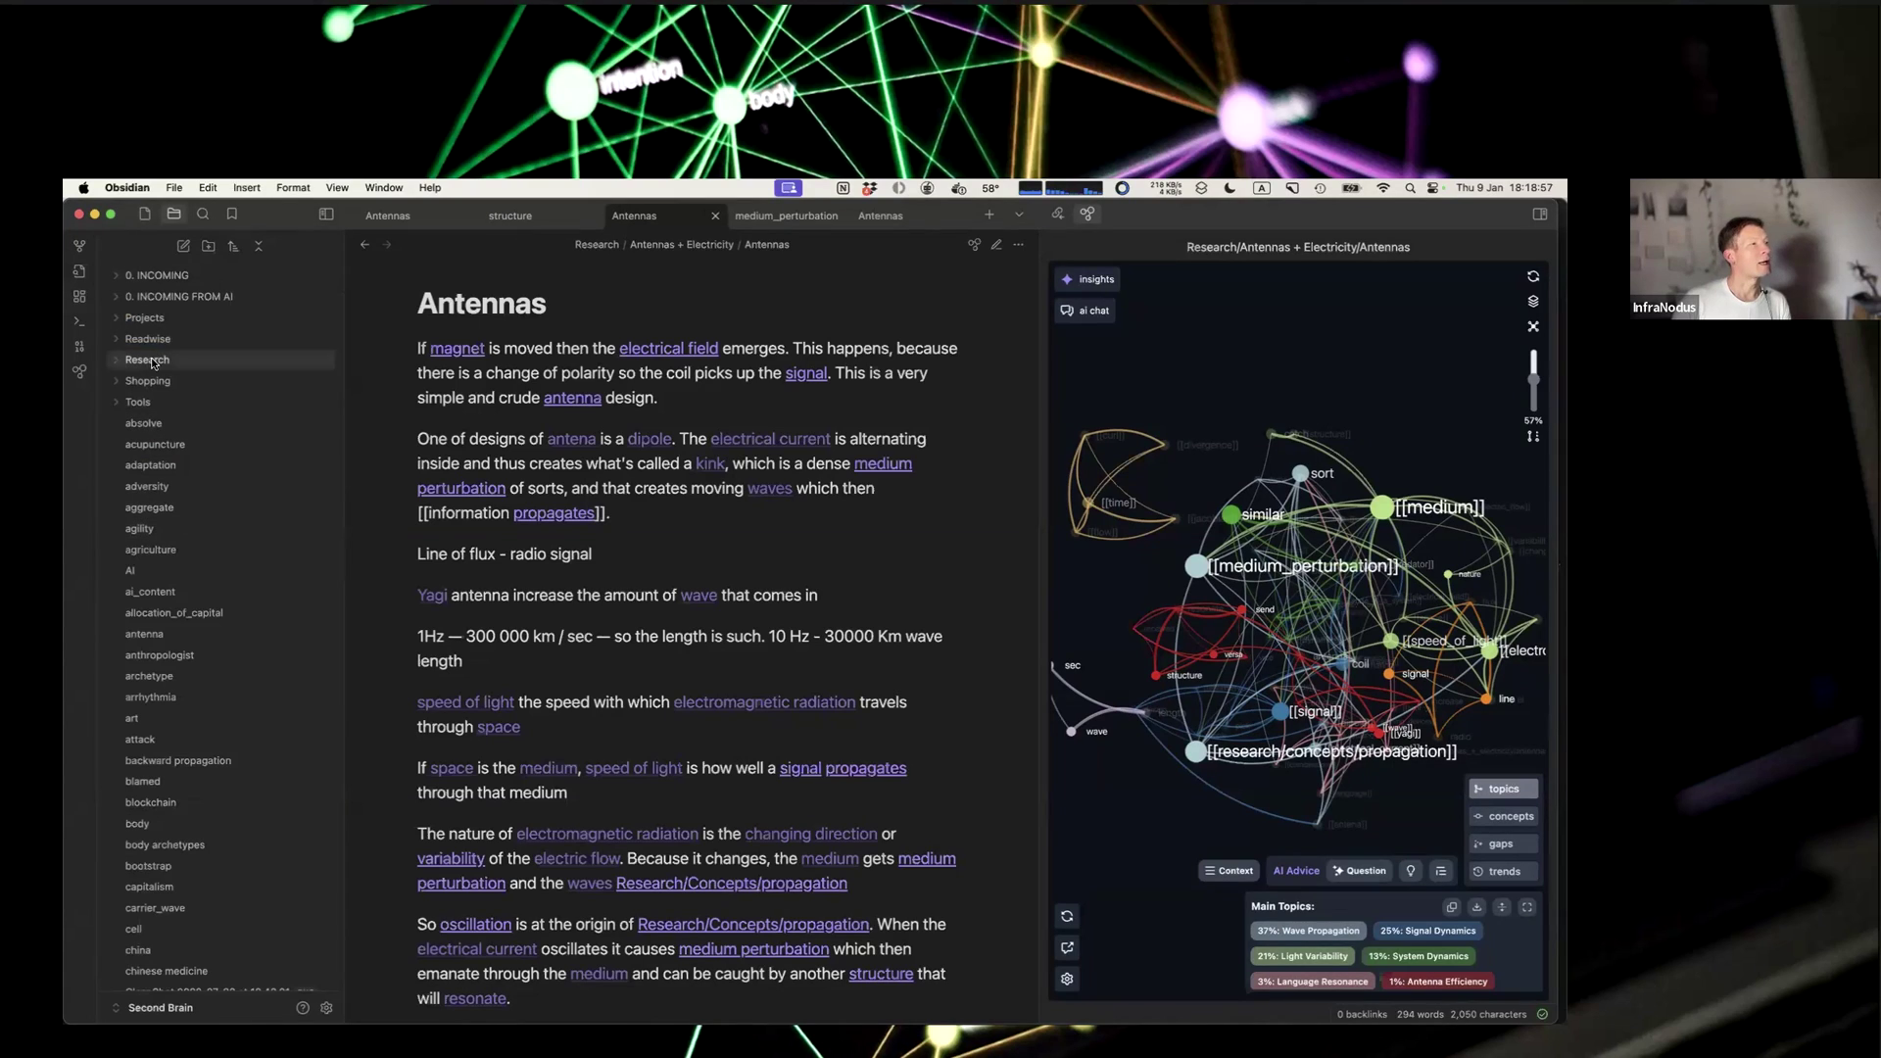